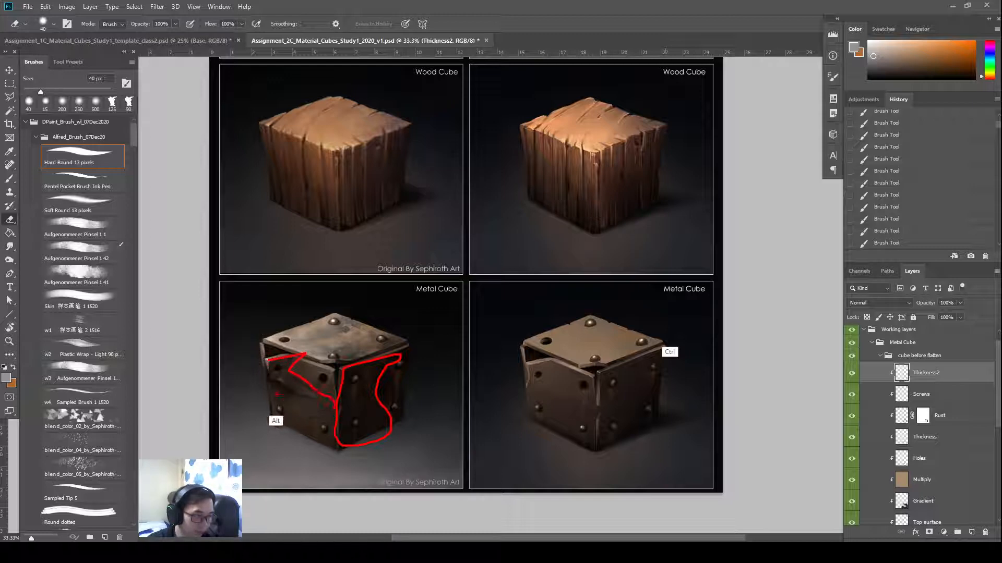
pyautogui.moveTo(281, 424)
pyautogui.mouseDown()
pyautogui.moveTo(283, 398)
pyautogui.moveTo(313, 400)
pyautogui.moveTo(332, 416)
pyautogui.mouseUp()
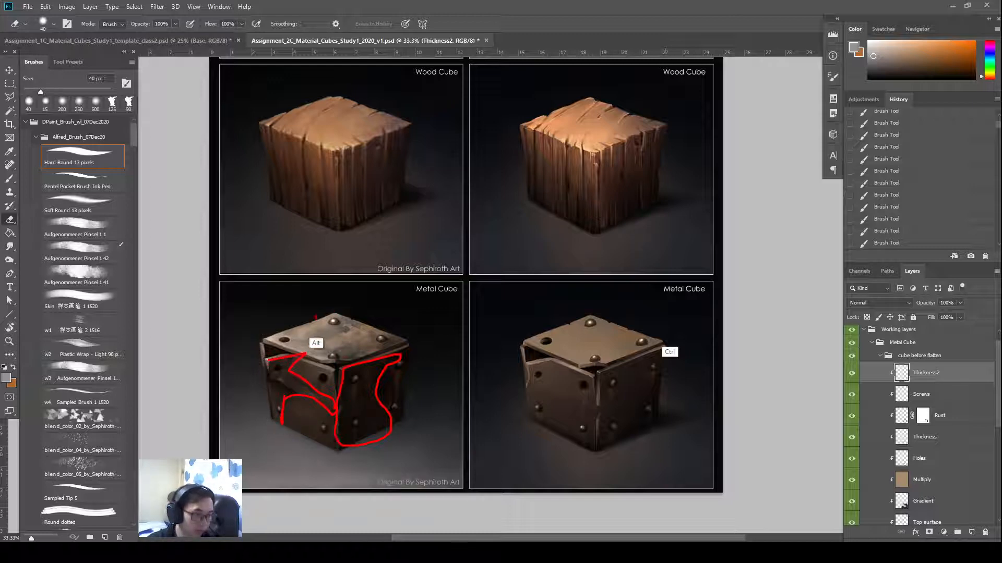
pyautogui.moveTo(342, 312)
pyautogui.mouseDown()
pyautogui.moveTo(263, 342)
pyautogui.moveTo(326, 358)
pyautogui.moveTo(413, 345)
pyautogui.moveTo(345, 313)
pyautogui.mouseUp()
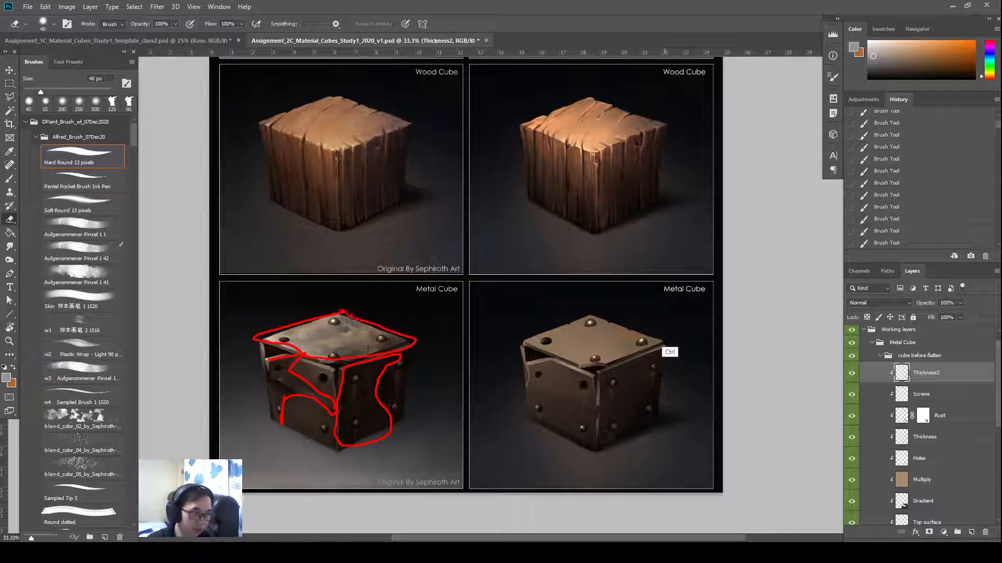
pyautogui.press('Escape')
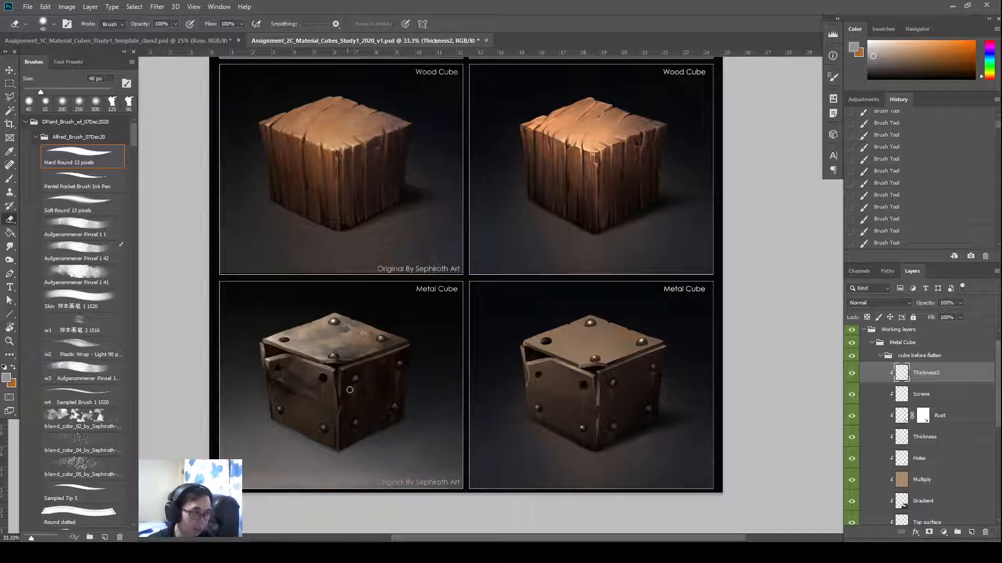
# Step: Add a layer above Thickness2, clip it to the layers below, and name it Neutral Gray
pyautogui.moveTo(652, 395); pyautogui.dragTo(664, 388)
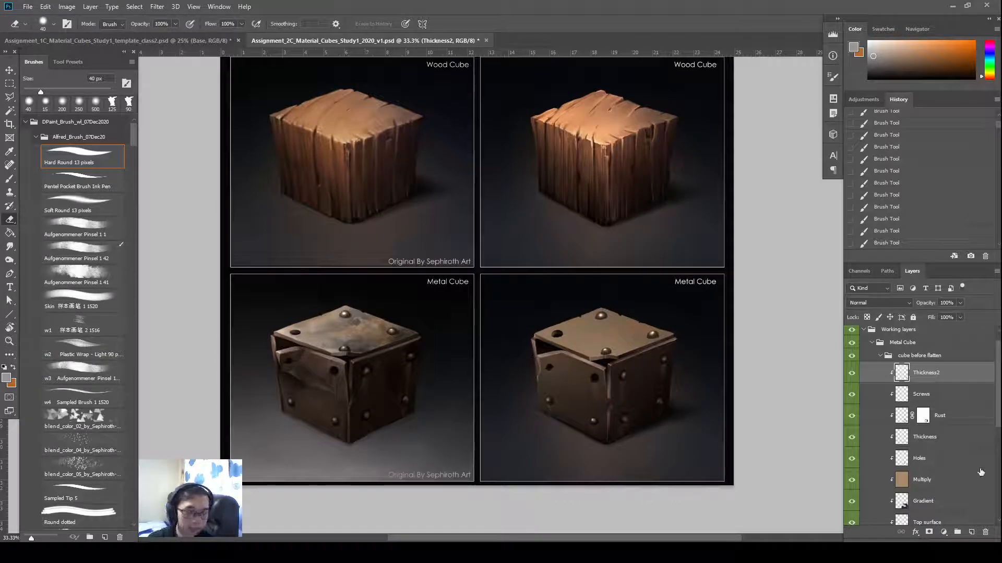
pyautogui.click(971, 533)
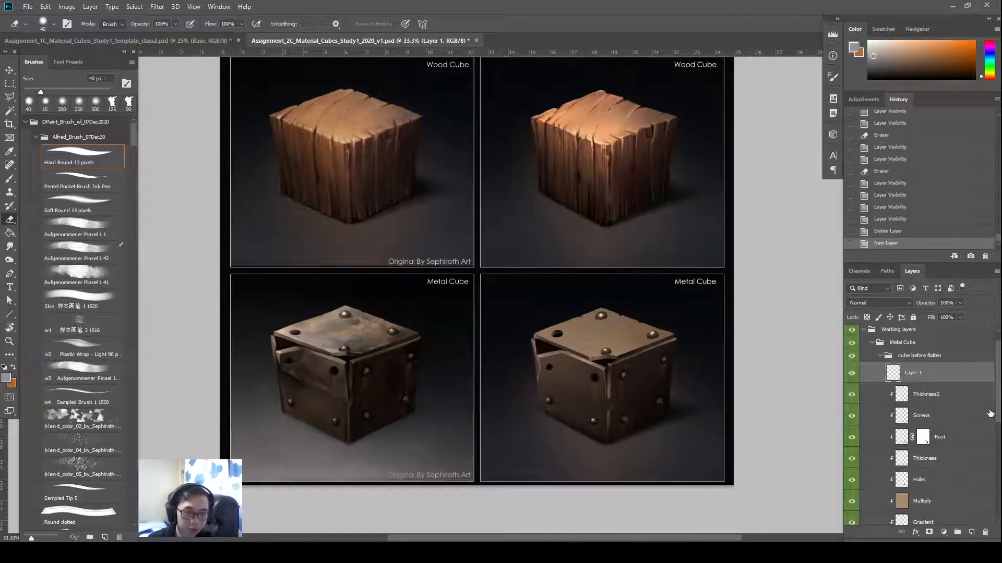
pyautogui.keyDown('alt'); pyautogui.click(927, 383); pyautogui.keyUp('alt')
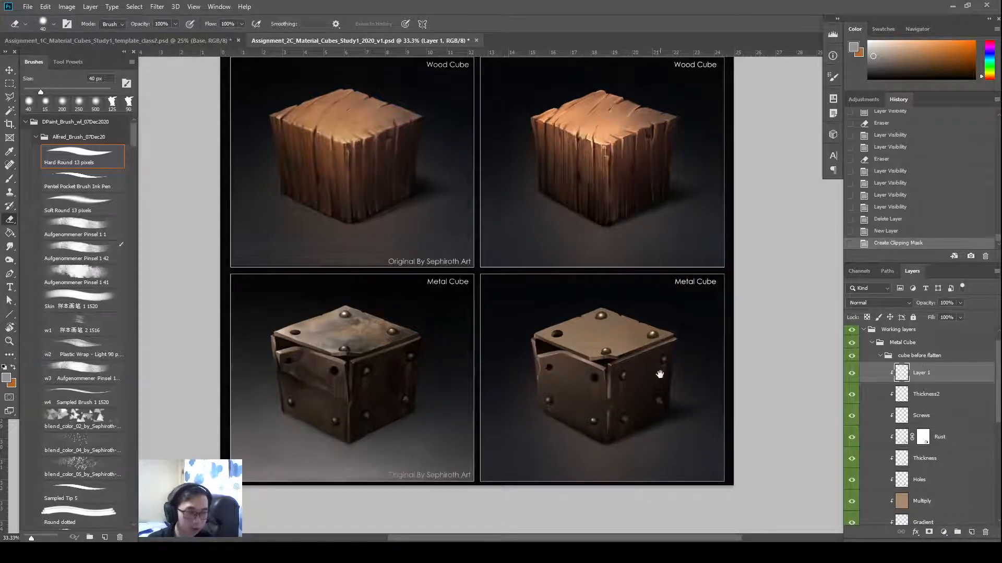
pyautogui.moveTo(659, 374); pyautogui.dragTo(655, 392)
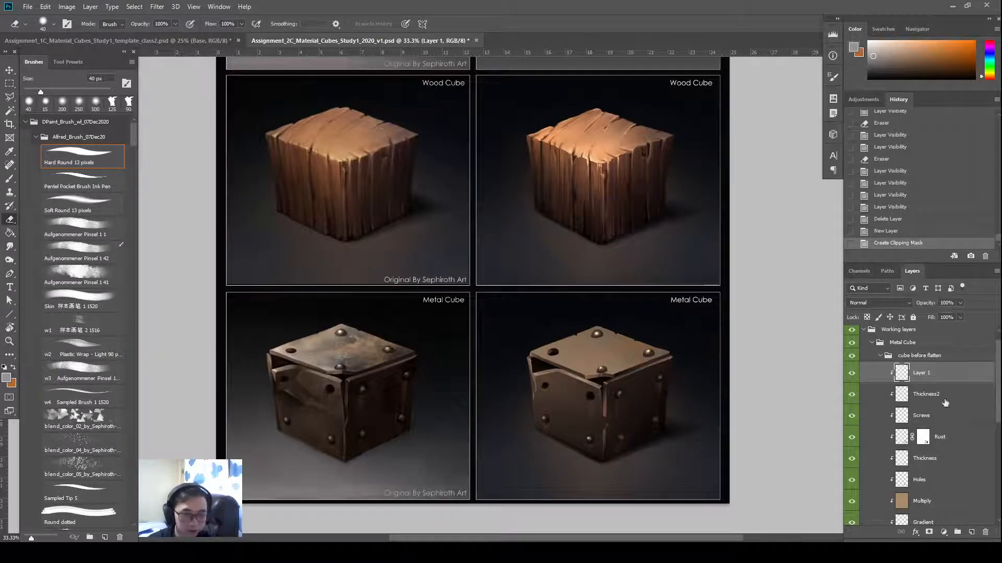
pyautogui.doubleClick(929, 375)
pyautogui.press('Escape')
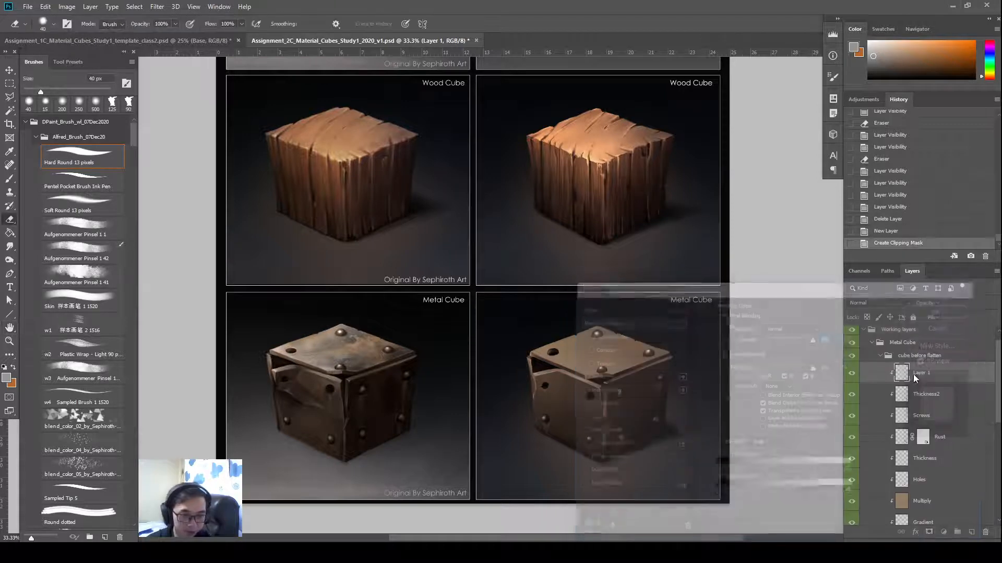
pyautogui.doubleClick(920, 374)
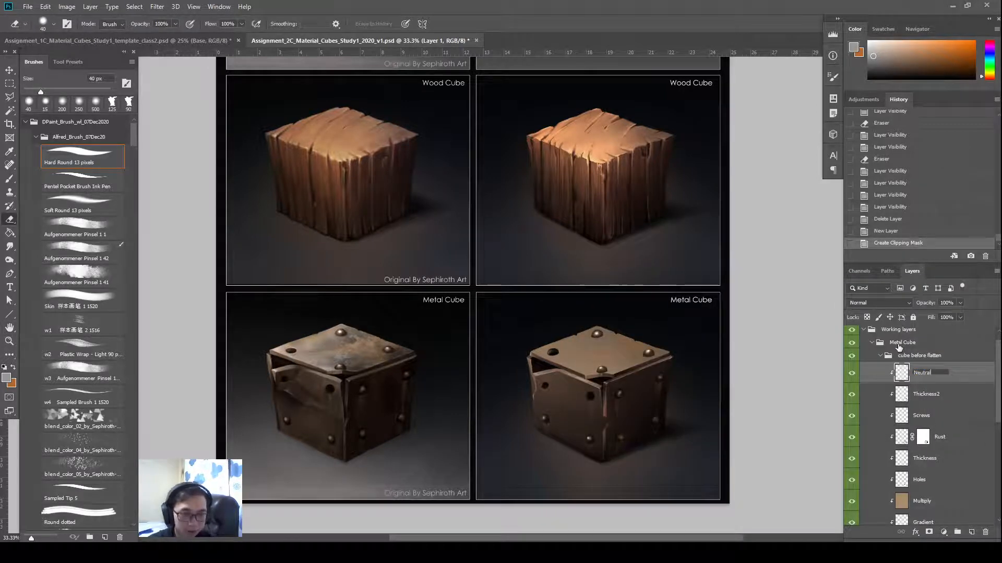
pyautogui.write('Neutral Gray')
pyautogui.press('Return')
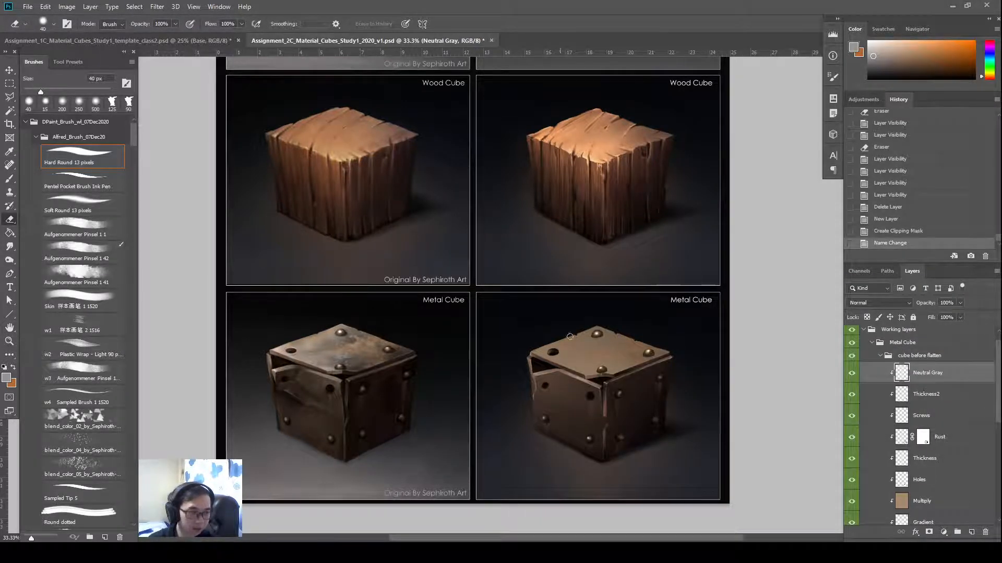
# Step: Set the foreground color to a slightly less saturated mid gray for painting with the brush
pyautogui.press('b')
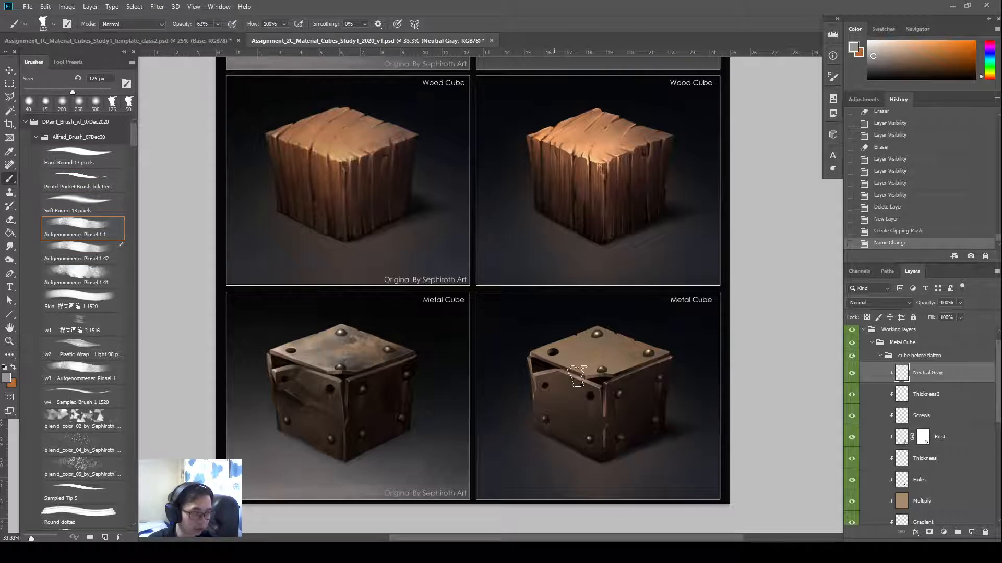
pyautogui.press('i')
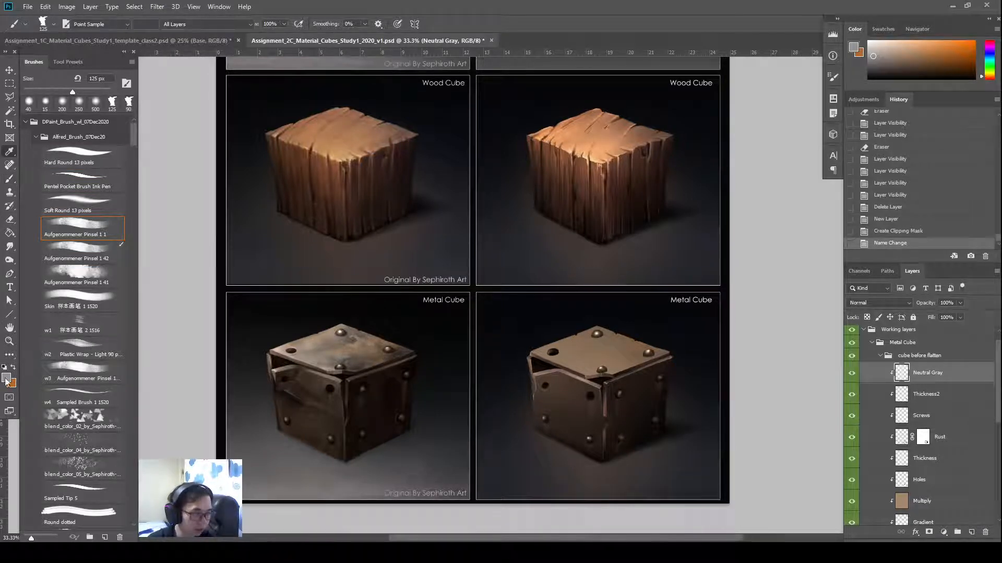
pyautogui.click(7, 379)
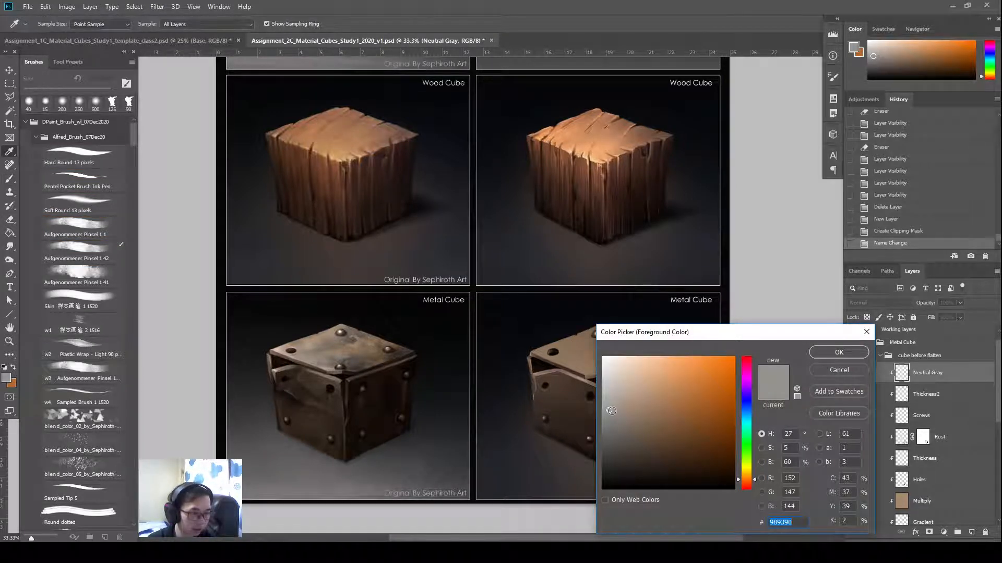
pyautogui.click(608, 412)
pyautogui.press('Return')
pyautogui.press('b')
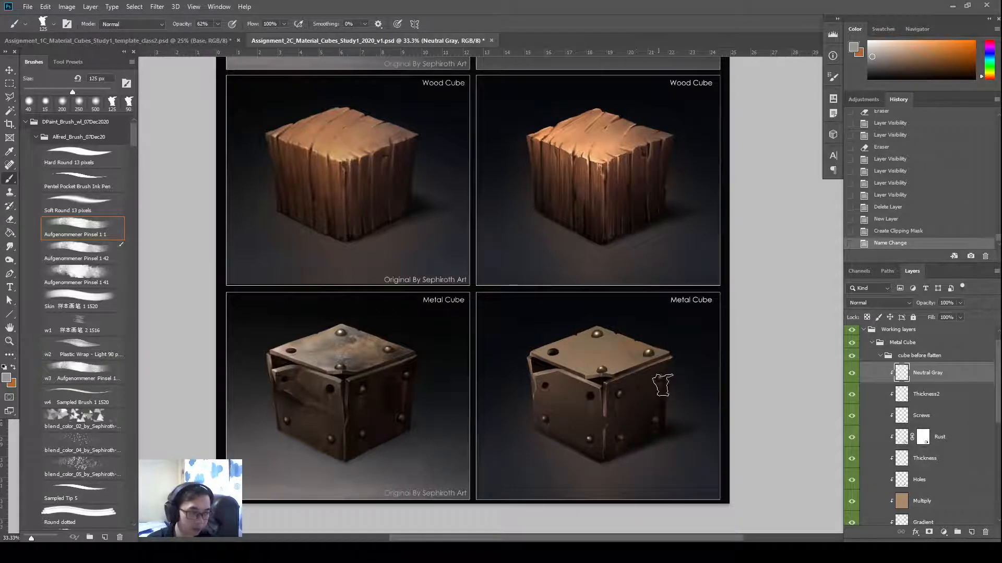
# Step: Paint gray patches over the right face of the repainted metal cube with the textured brush at 45 px
pyautogui.press('[')
pyautogui.press('[')
pyautogui.press('[')
pyautogui.press('[')
pyautogui.press('[')
pyautogui.press('[')
pyautogui.press('[')
pyautogui.moveTo(663, 369); pyautogui.dragTo(621, 385)
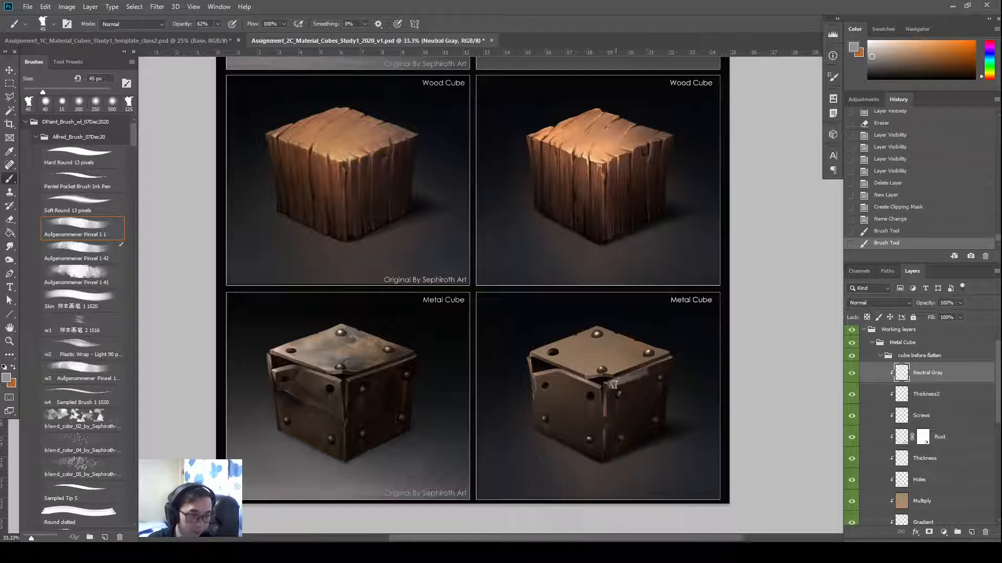
pyautogui.moveTo(608, 409)
pyautogui.mouseDown()
pyautogui.moveTo(623, 389)
pyautogui.moveTo(624, 409)
pyautogui.moveTo(620, 397)
pyautogui.moveTo(641, 420)
pyautogui.mouseUp()
pyautogui.moveTo(639, 414); pyautogui.dragTo(649, 427)
pyautogui.moveTo(642, 416); pyautogui.dragTo(649, 429)
pyautogui.moveTo(651, 431)
pyautogui.mouseDown()
pyautogui.moveTo(614, 404)
pyautogui.moveTo(613, 452)
pyautogui.moveTo(633, 440)
pyautogui.moveTo(616, 404)
pyautogui.moveTo(622, 411)
pyautogui.moveTo(629, 395)
pyautogui.moveTo(646, 429)
pyautogui.mouseUp()
pyautogui.moveTo(637, 376); pyautogui.dragTo(656, 371)
pyautogui.moveTo(656, 372); pyautogui.dragTo(624, 380)
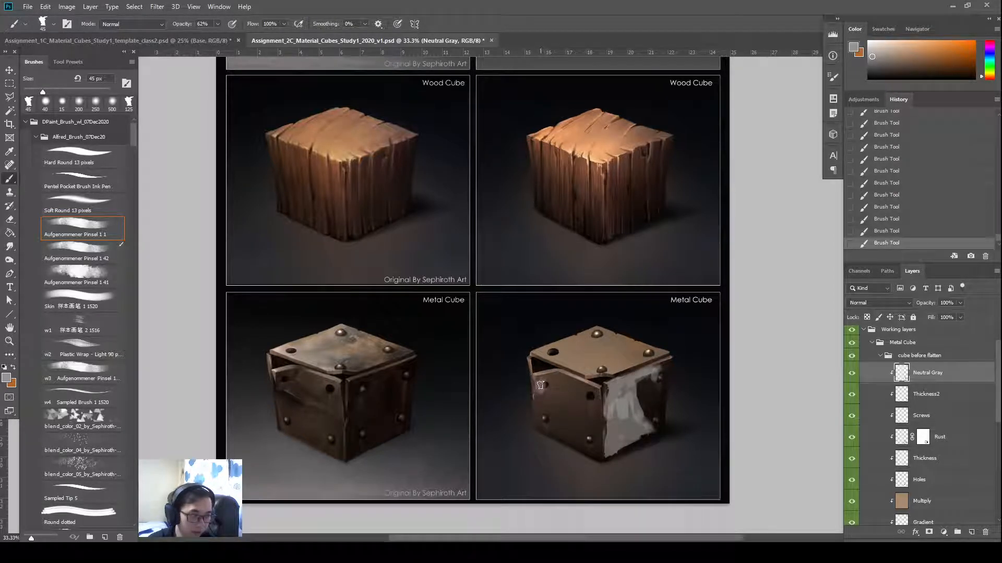
# Step: Paint gray patches on the left face of the repainted metal cube and cover its top surface with gray
pyautogui.moveTo(542, 390); pyautogui.dragTo(552, 378)
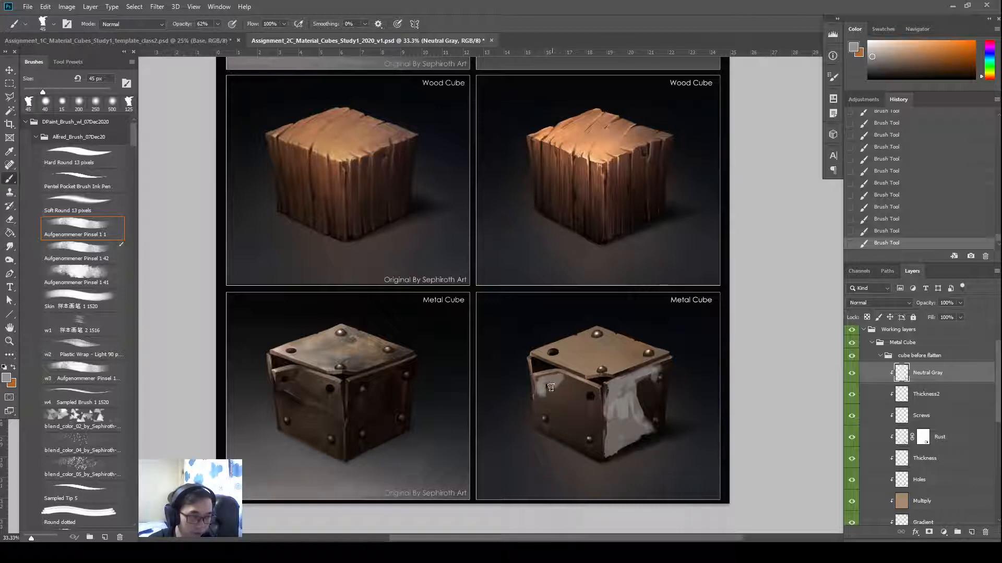
pyautogui.moveTo(551, 391)
pyautogui.mouseDown()
pyautogui.moveTo(594, 424)
pyautogui.moveTo(600, 396)
pyautogui.moveTo(596, 444)
pyautogui.moveTo(588, 433)
pyautogui.moveTo(594, 451)
pyautogui.moveTo(569, 409)
pyautogui.moveTo(585, 447)
pyautogui.mouseUp()
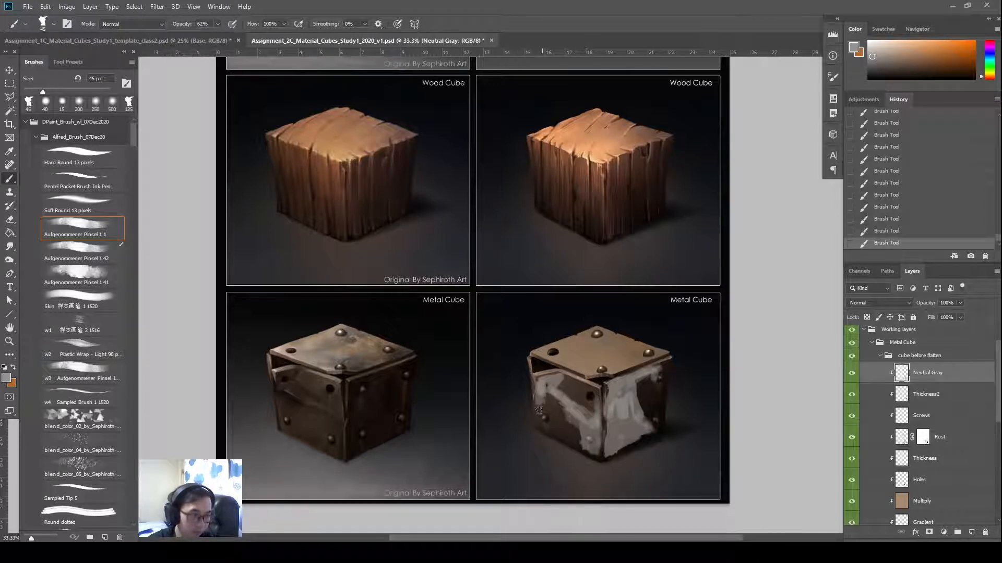
pyautogui.moveTo(539, 411)
pyautogui.mouseDown()
pyautogui.moveTo(571, 411)
pyautogui.moveTo(543, 402)
pyautogui.moveTo(585, 428)
pyautogui.mouseUp()
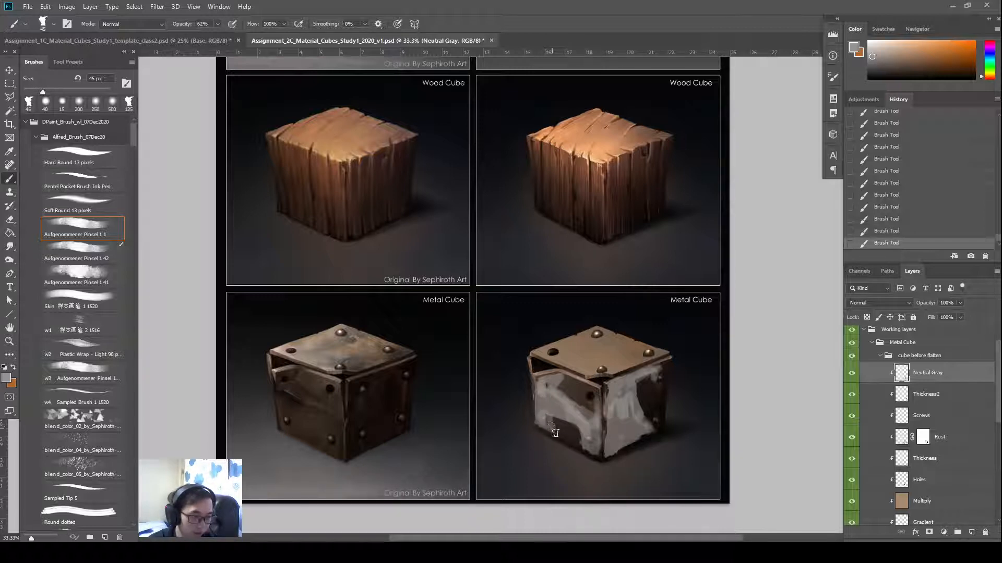
pyautogui.moveTo(562, 432); pyautogui.dragTo(572, 441)
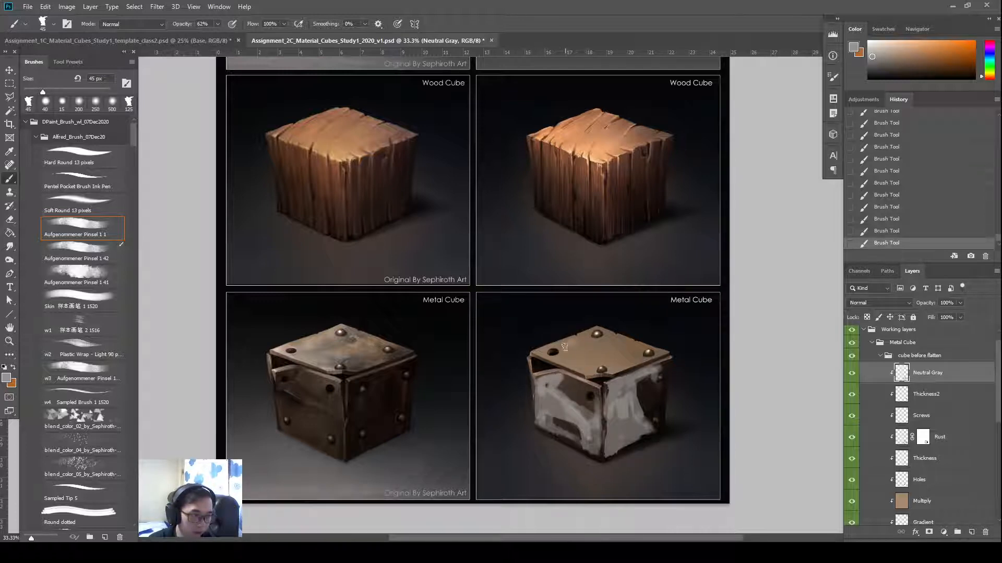
pyautogui.moveTo(564, 347)
pyautogui.mouseDown()
pyautogui.moveTo(591, 349)
pyautogui.moveTo(591, 338)
pyautogui.moveTo(610, 330)
pyautogui.moveTo(569, 354)
pyautogui.moveTo(637, 346)
pyautogui.moveTo(588, 365)
pyautogui.moveTo(641, 356)
pyautogui.moveTo(615, 367)
pyautogui.mouseUp()
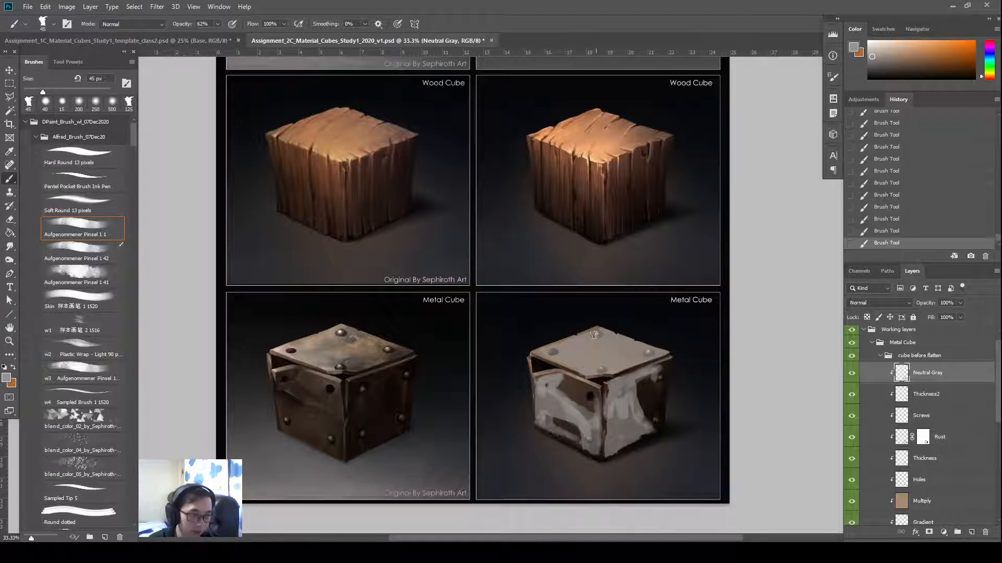
# Step: Move the Neutral Gray layer below the Rust layer and toggle its visibility to compare the effect
pyautogui.moveTo(943, 380); pyautogui.dragTo(951, 438)
pyautogui.click(852, 437)
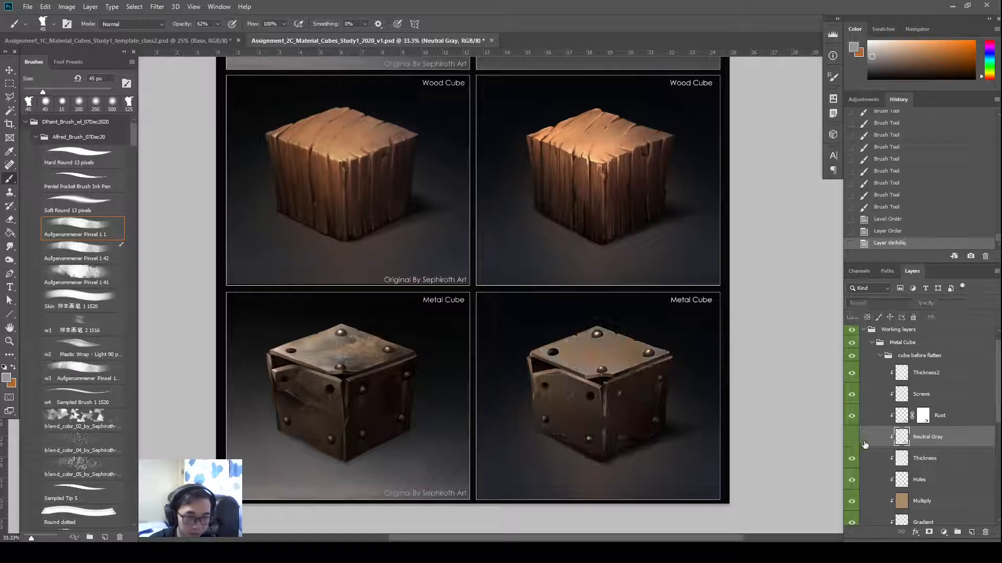
pyautogui.click(851, 440)
pyautogui.click(858, 441)
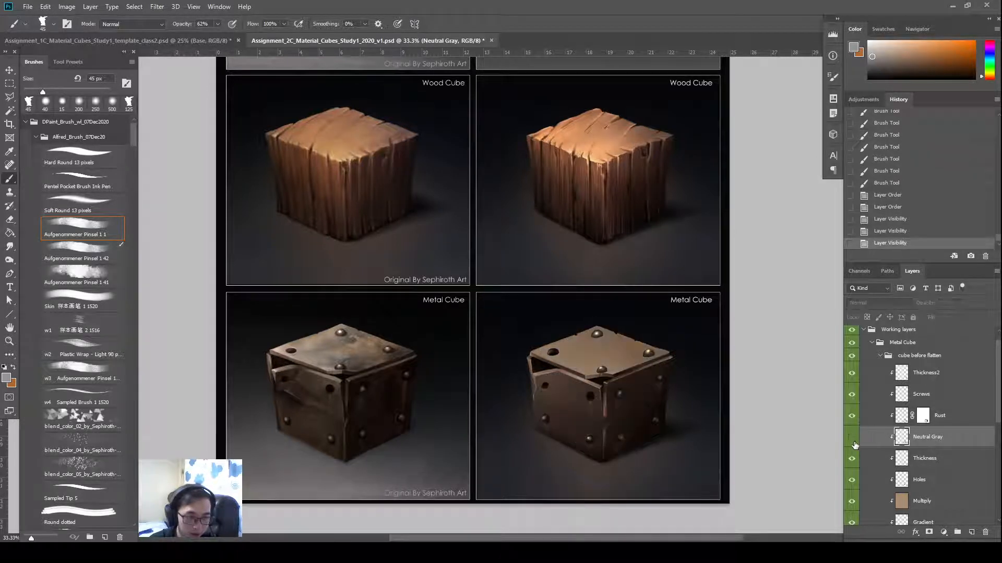
pyautogui.click(857, 441)
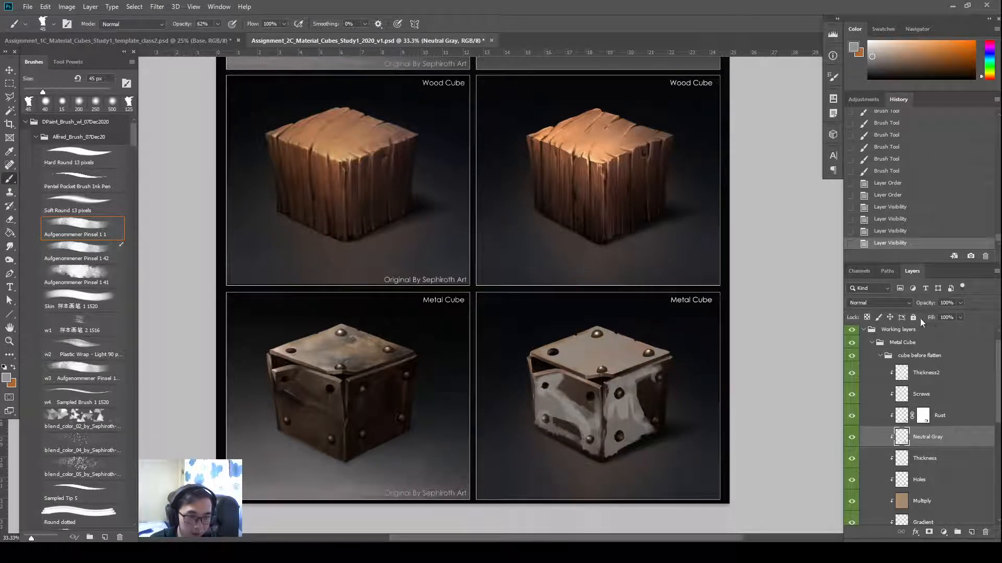
# Step: Reduce the Neutral Gray layer's fill to 20% and compare the cube with the layer hidden and shown
pyautogui.moveTo(920, 319)
pyautogui.mouseDown()
pyautogui.moveTo(877, 330)
pyautogui.moveTo(886, 329)
pyautogui.mouseUp()
pyautogui.click(851, 439)
pyautogui.click(852, 439)
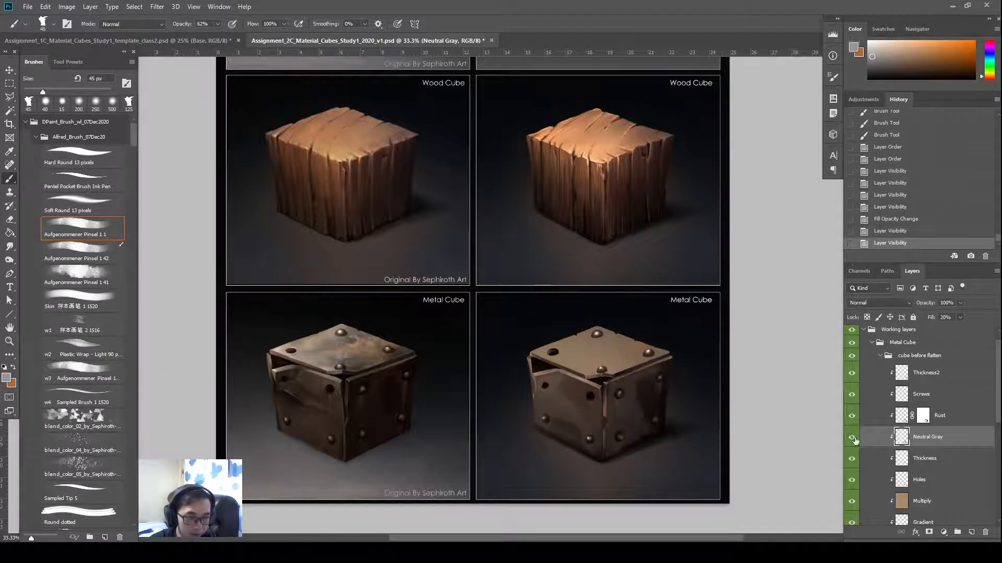
pyautogui.moveTo(655, 370); pyautogui.dragTo(679, 388)
pyautogui.click(851, 437)
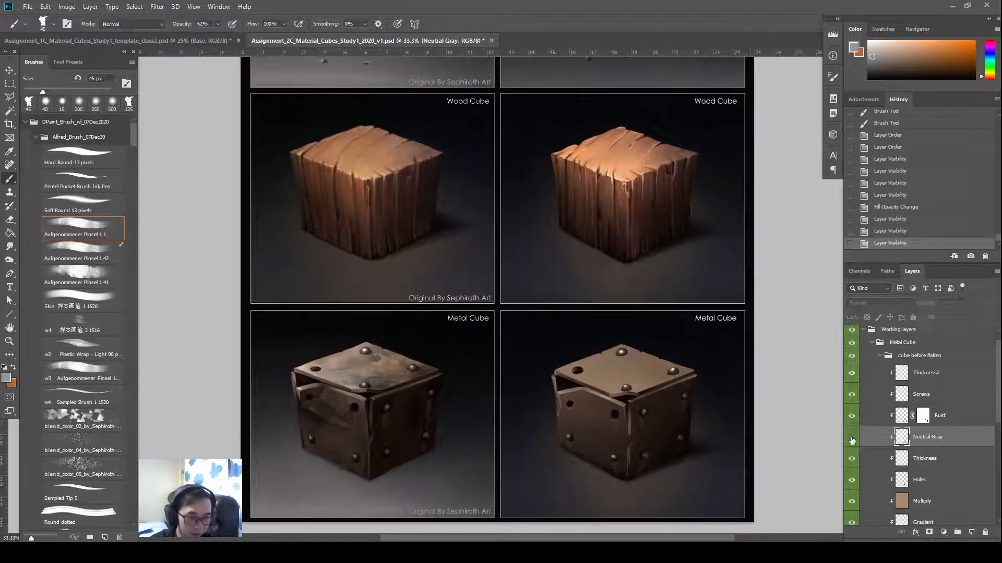
pyautogui.click(851, 437)
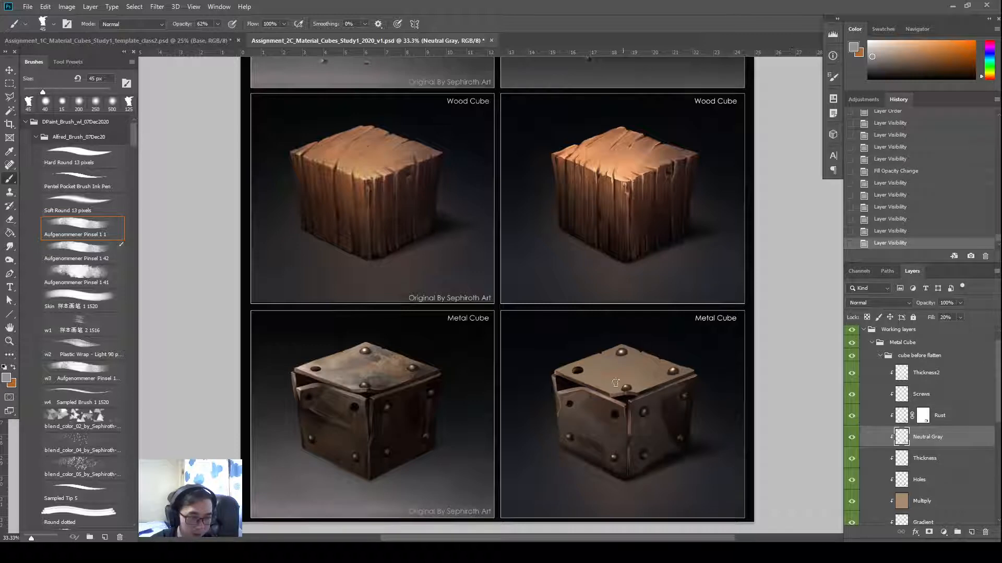
# Step: Darken the gray paint on the cube's side faces and lower corner with the Burn tool, adjusting the brush size as needed
pyautogui.press('w')
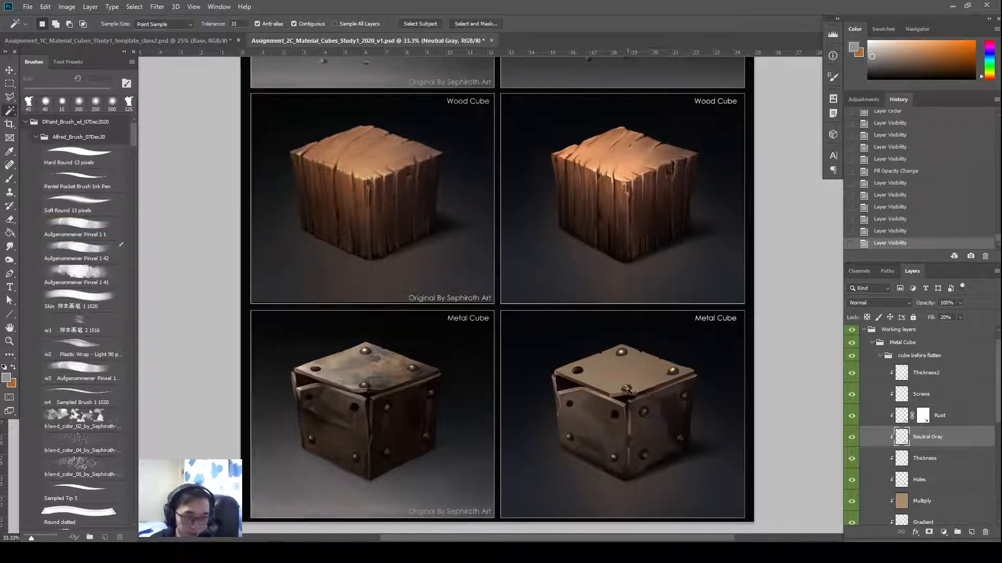
pyautogui.press('o')
pyautogui.press(']')
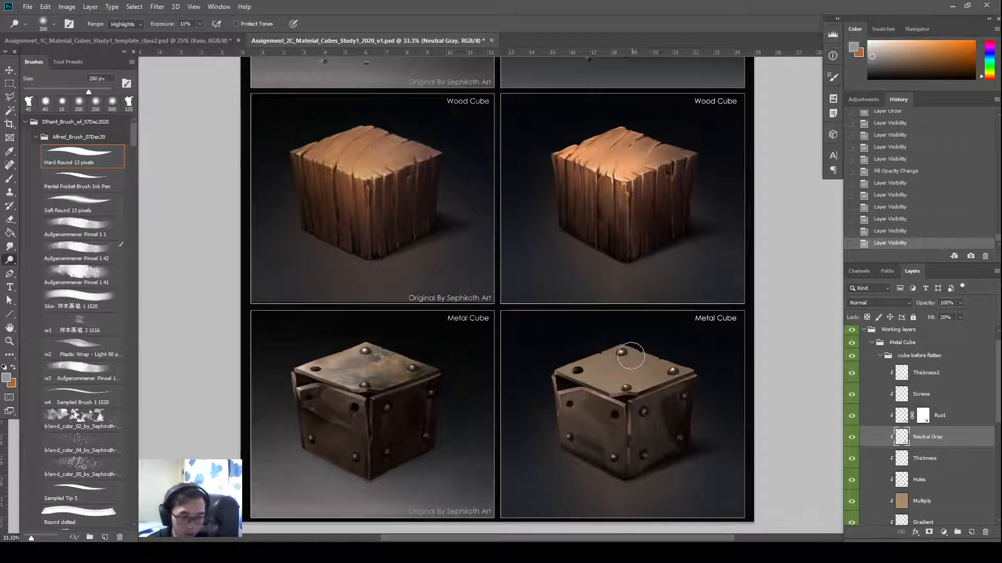
pyautogui.hotkey('shift', 'o')
pyautogui.moveTo(636, 369)
pyautogui.mouseDown()
pyautogui.moveTo(664, 391)
pyautogui.moveTo(649, 407)
pyautogui.moveTo(667, 429)
pyautogui.moveTo(678, 399)
pyautogui.moveTo(658, 420)
pyautogui.mouseUp()
pyautogui.moveTo(623, 479)
pyautogui.mouseDown()
pyautogui.moveTo(673, 410)
pyautogui.moveTo(641, 452)
pyautogui.moveTo(646, 477)
pyautogui.moveTo(692, 435)
pyautogui.moveTo(633, 480)
pyautogui.moveTo(628, 415)
pyautogui.moveTo(642, 414)
pyautogui.moveTo(633, 474)
pyautogui.mouseUp()
pyautogui.press('[')
pyautogui.press('[')
pyautogui.press('[')
pyautogui.press(']')
pyautogui.press(']')
pyautogui.press(']')
pyautogui.press('[')
pyautogui.moveTo(623, 409)
pyautogui.mouseDown()
pyautogui.moveTo(718, 385)
pyautogui.moveTo(661, 407)
pyautogui.moveTo(647, 472)
pyautogui.moveTo(701, 438)
pyautogui.moveTo(681, 390)
pyautogui.moveTo(662, 404)
pyautogui.moveTo(682, 411)
pyautogui.moveTo(638, 472)
pyautogui.moveTo(630, 398)
pyautogui.moveTo(631, 453)
pyautogui.mouseUp()
pyautogui.press('[')
pyautogui.press('[')
pyautogui.press(']')
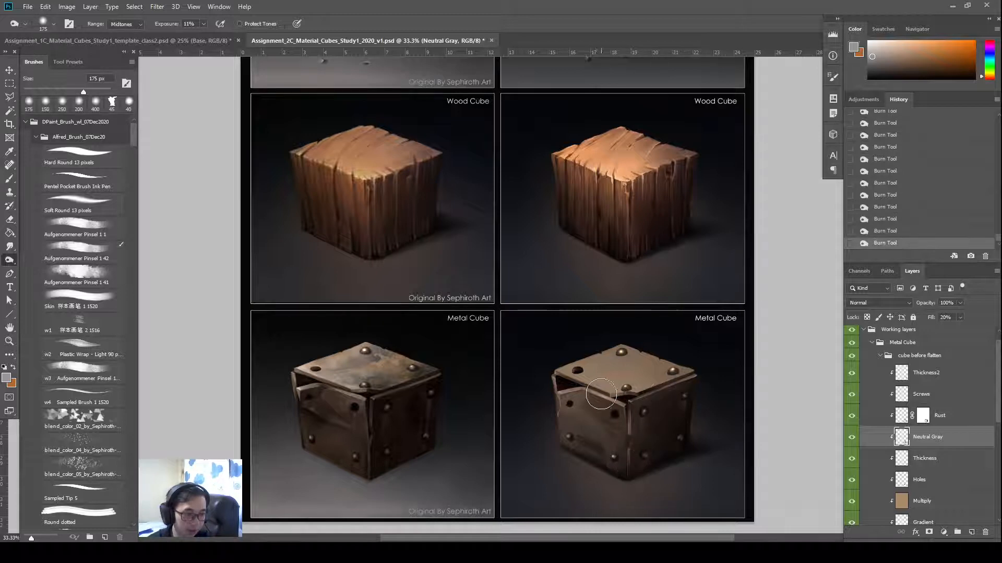
# Step: Darken the Neutral Gray layer with Levels by strongly lowering the white output level
pyautogui.hotkey('ctrl', 'l')
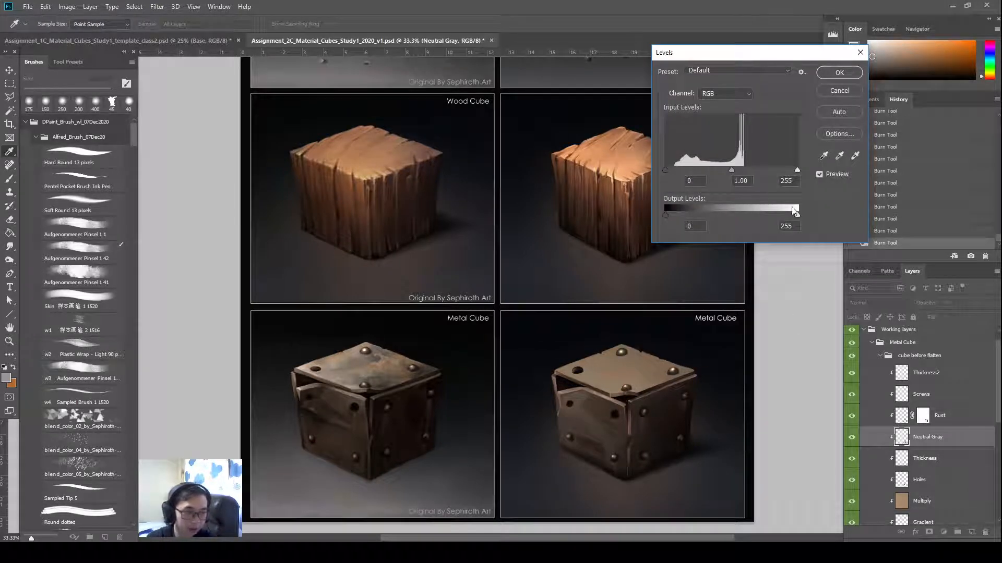
pyautogui.moveTo(796, 214); pyautogui.dragTo(702, 223)
pyautogui.press('Return')
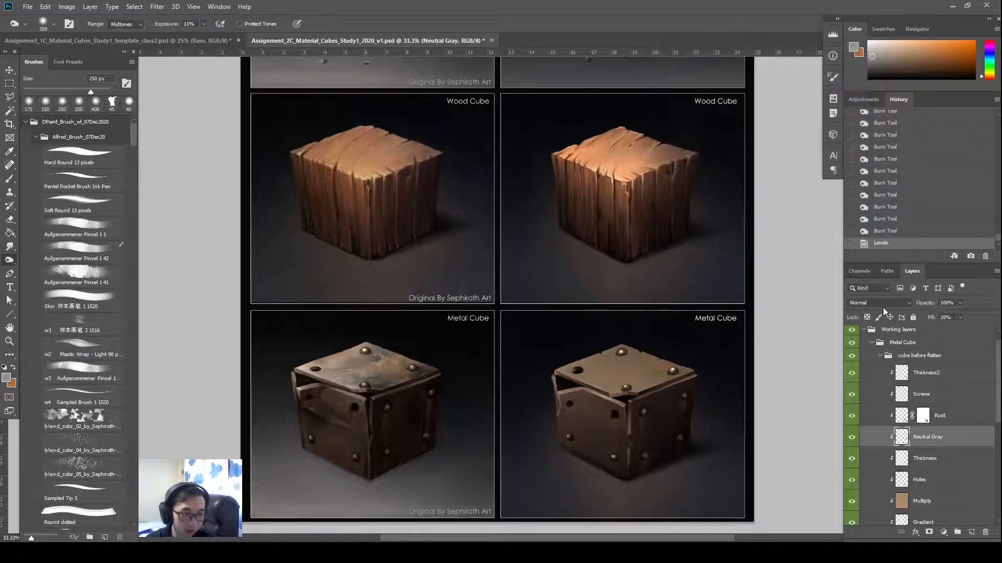
# Step: Set the Neutral Gray layer's fill to 50%
pyautogui.click(947, 317)
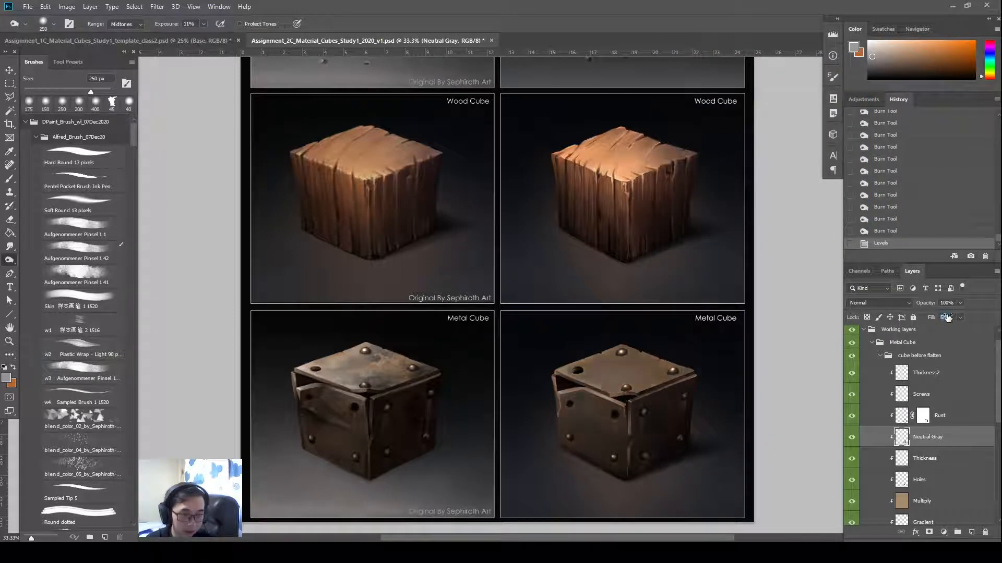
pyautogui.write('40')
pyautogui.press('Return')
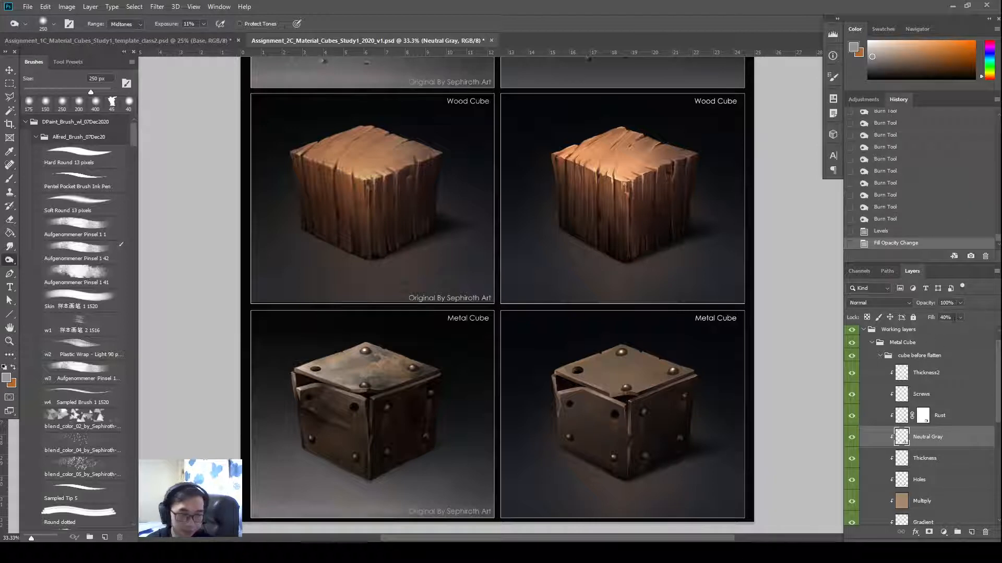
pyautogui.write('50')
pyautogui.press('Return')
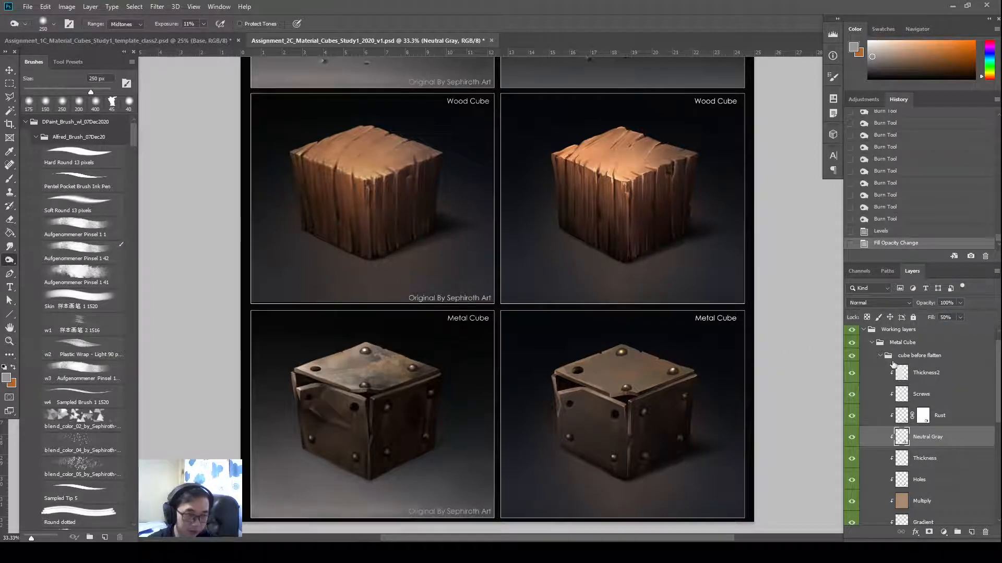
# Step: Isolate the Neutral Gray layer, sample the cube's top-face color and examine it in the color picker, leaving all layers shown at the end
pyautogui.keyDown('alt'); pyautogui.click(851, 437); pyautogui.keyUp('alt')
pyautogui.press('b')
pyautogui.keyDown('alt'); pyautogui.click(646, 360); pyautogui.keyUp('alt')
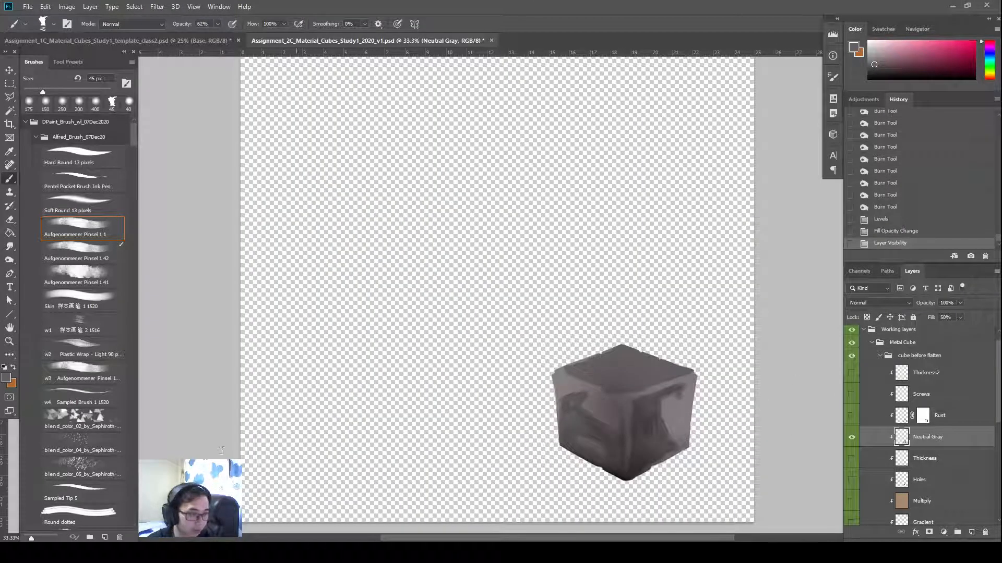
pyautogui.click(7, 379)
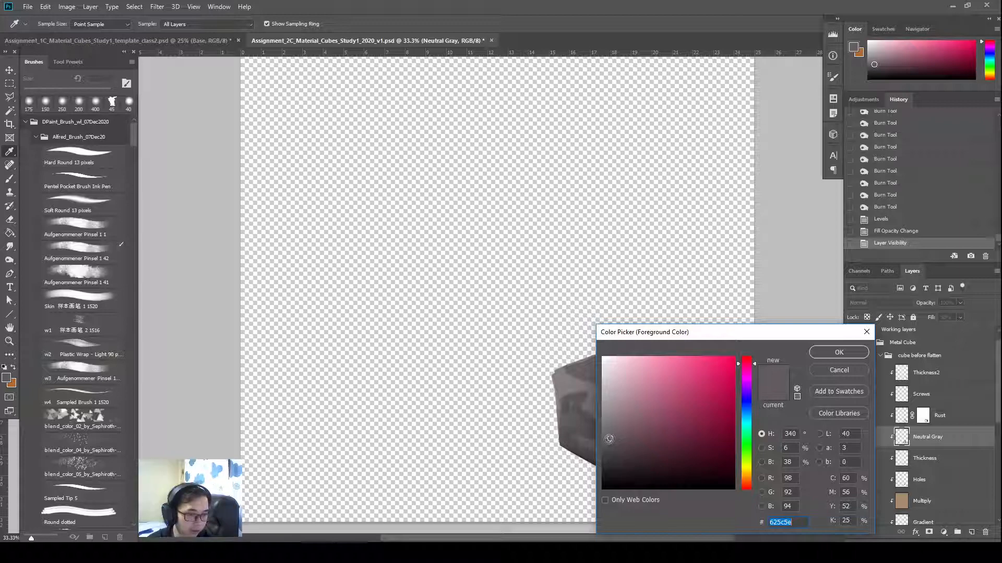
pyautogui.click(608, 438)
pyautogui.click(837, 370)
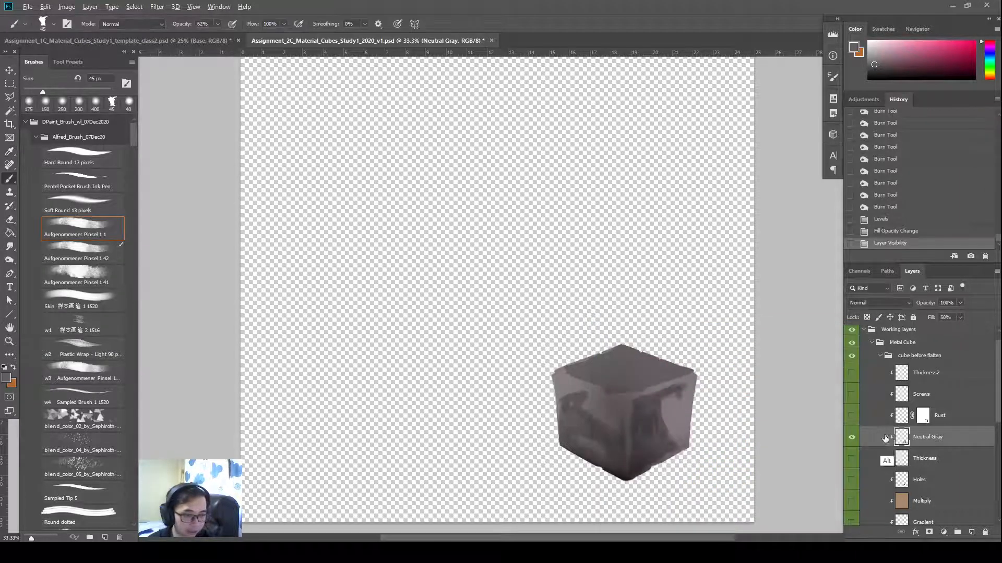
pyautogui.keyDown('alt'); pyautogui.click(852, 436); pyautogui.keyUp('alt')
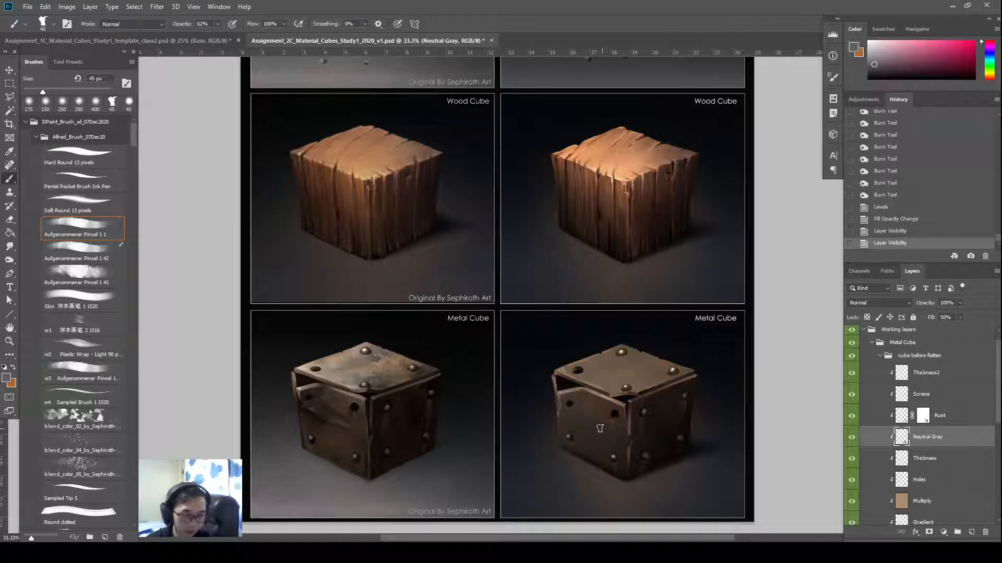
# Step: Darken the painted cube's right side face and lower corner on the Neutral Gray layer with the Burn tool, enlarging the brush as needed
pyautogui.press('o')
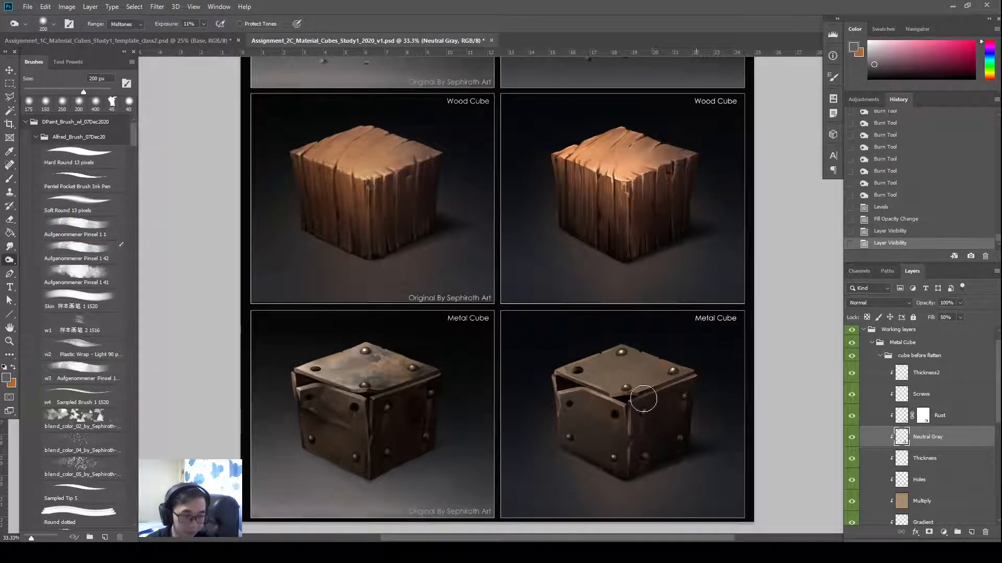
pyautogui.moveTo(643, 399)
pyautogui.mouseDown()
pyautogui.moveTo(631, 420)
pyautogui.moveTo(646, 410)
pyautogui.moveTo(628, 463)
pyautogui.moveTo(639, 441)
pyautogui.mouseUp()
pyautogui.press(']')
pyautogui.moveTo(631, 483)
pyautogui.mouseDown()
pyautogui.moveTo(644, 466)
pyautogui.moveTo(704, 456)
pyautogui.mouseUp()
pyautogui.press(']')
pyautogui.press(']')
pyautogui.press(']')
pyautogui.press(']')
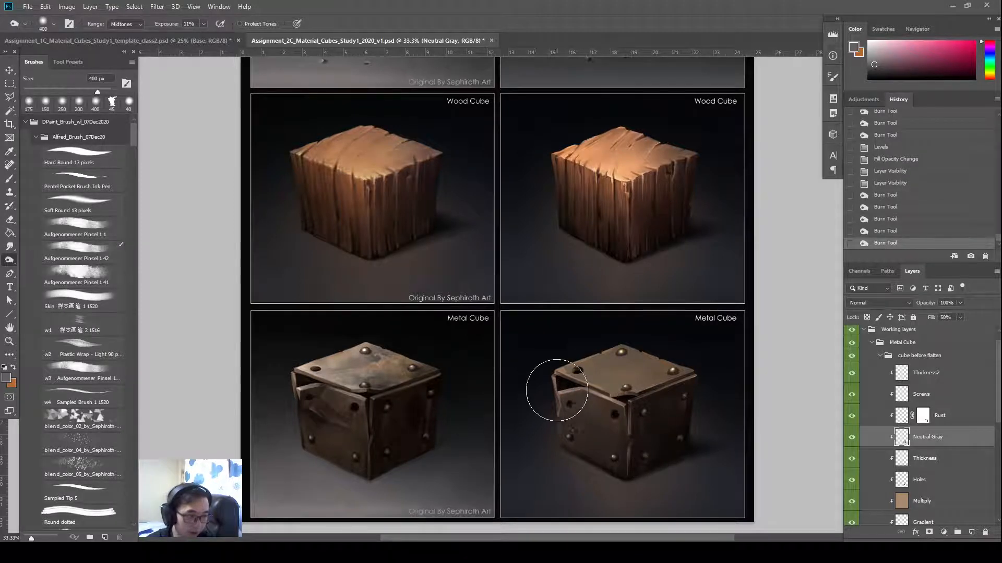
# Step: Burn the cube's left side face and sweep across the top face with a brush of about 250 px
pyautogui.press('[')
pyautogui.press('[')
pyautogui.moveTo(581, 402)
pyautogui.mouseDown()
pyautogui.moveTo(590, 429)
pyautogui.moveTo(606, 426)
pyautogui.moveTo(603, 455)
pyautogui.moveTo(565, 460)
pyautogui.mouseUp()
pyautogui.moveTo(563, 460); pyautogui.dragTo(576, 404)
pyautogui.press(']')
pyautogui.moveTo(567, 439); pyautogui.dragTo(596, 427)
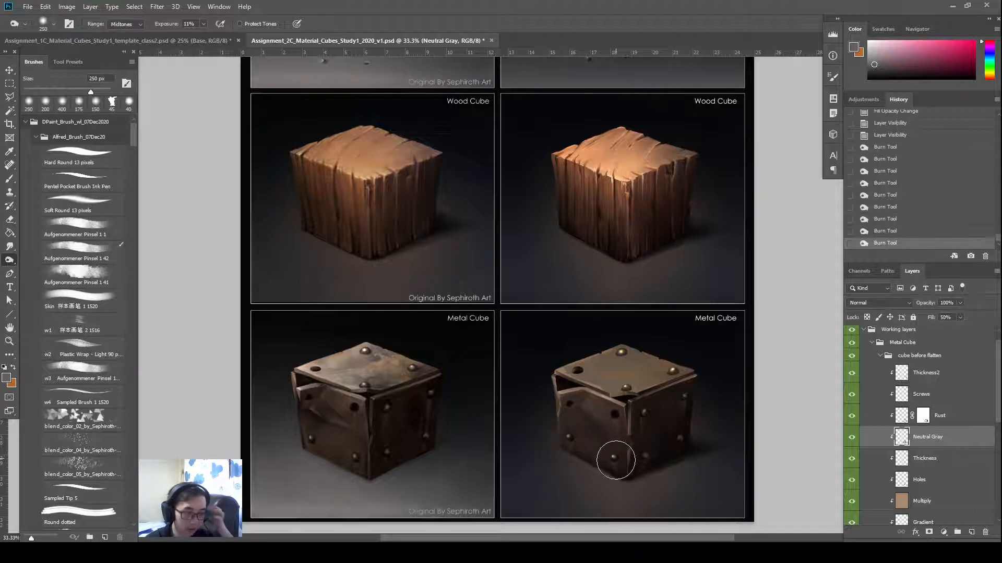
pyautogui.moveTo(616, 461); pyautogui.dragTo(623, 453)
pyautogui.moveTo(657, 379)
pyautogui.mouseDown()
pyautogui.moveTo(637, 359)
pyautogui.moveTo(553, 382)
pyautogui.mouseUp()
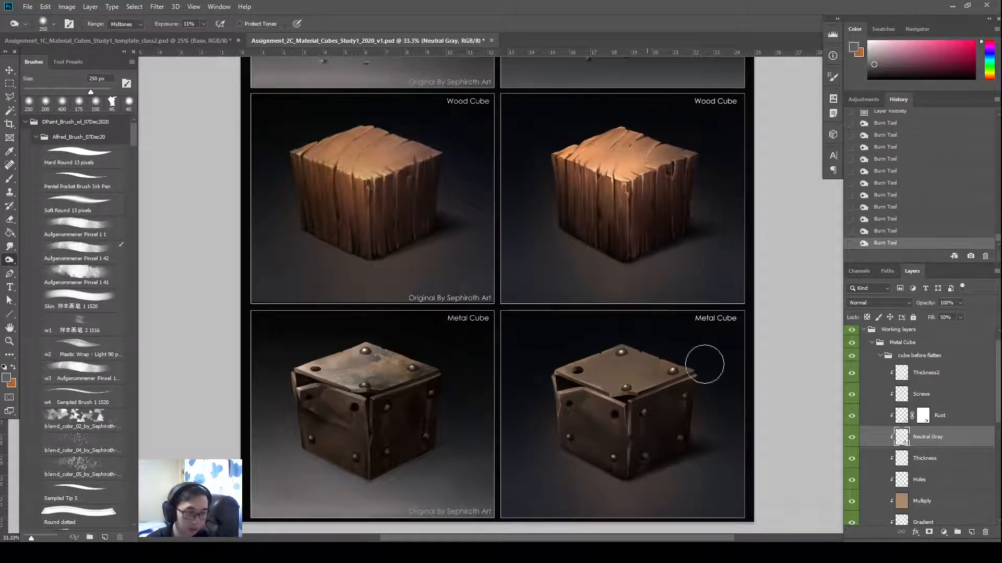
pyautogui.moveTo(704, 364)
pyautogui.mouseDown()
pyautogui.moveTo(654, 379)
pyautogui.moveTo(720, 356)
pyautogui.moveTo(667, 371)
pyautogui.moveTo(650, 346)
pyautogui.moveTo(710, 364)
pyautogui.moveTo(692, 377)
pyautogui.mouseUp()
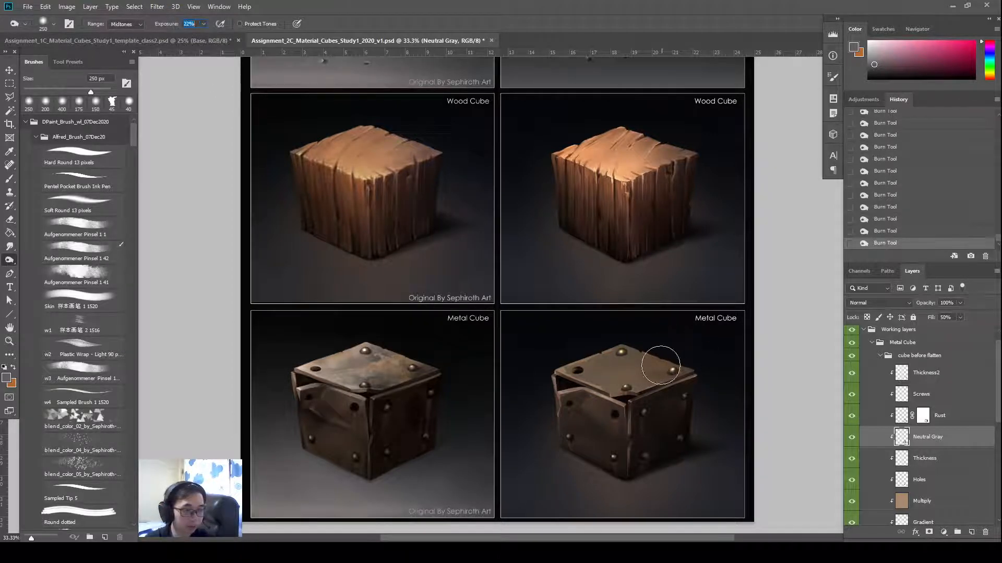
# Step: Raise the Burn exposure to 22% and darken the top face's right half, using a smaller brush beside the front rivet
pyautogui.moveTo(664, 354)
pyautogui.mouseDown()
pyautogui.moveTo(706, 366)
pyautogui.moveTo(656, 350)
pyautogui.moveTo(667, 341)
pyautogui.moveTo(662, 380)
pyautogui.moveTo(649, 366)
pyautogui.moveTo(654, 388)
pyautogui.mouseUp()
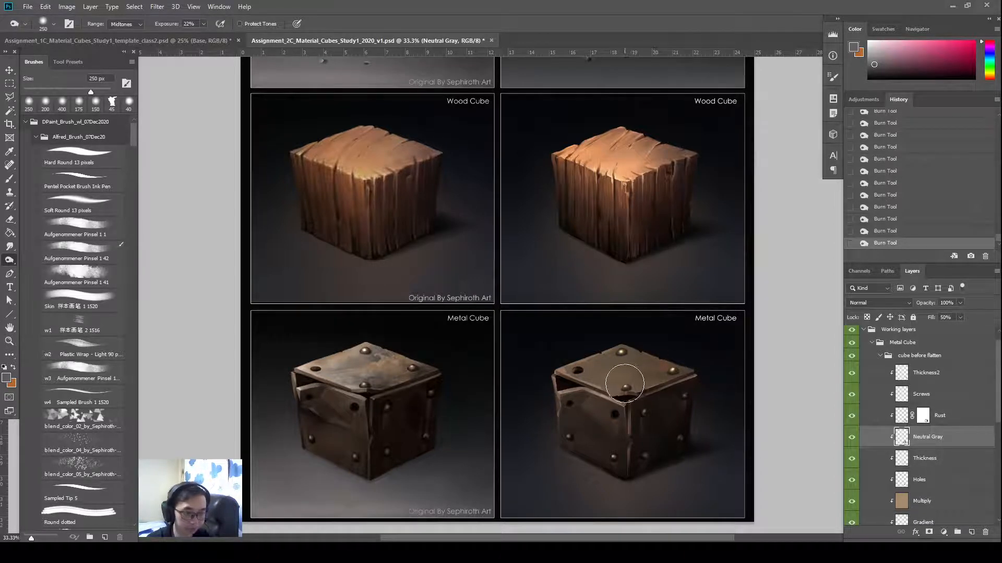
pyautogui.press('[')
pyautogui.press('[')
pyautogui.press('[')
pyautogui.press('[')
pyautogui.press('[')
pyautogui.press('[')
pyautogui.press('[')
pyautogui.click(640, 385)
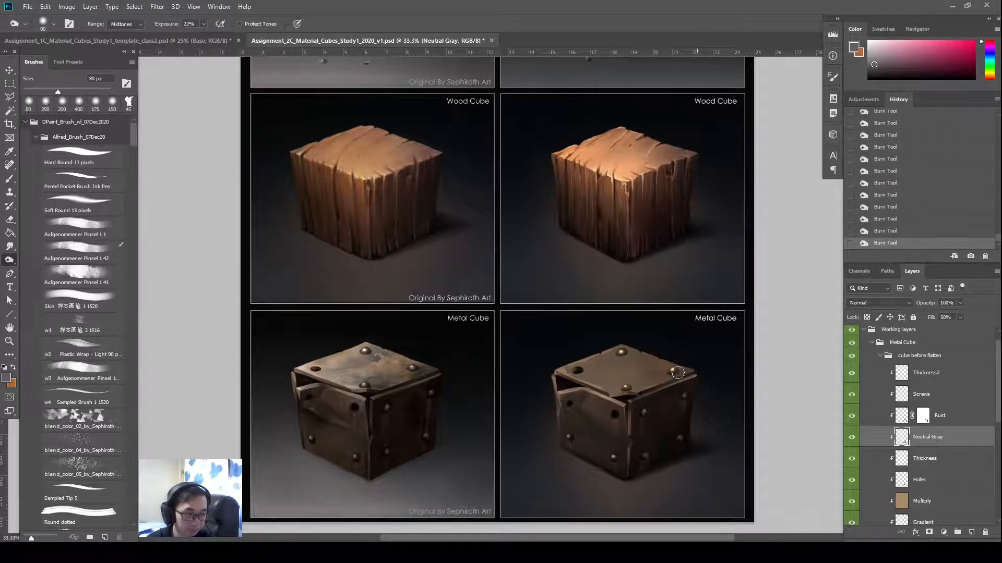
# Step: Set up the Eraser with the textured w3 brush at 125 px and 30% opacity, undoing the full-strength test stroke
pyautogui.press('e')
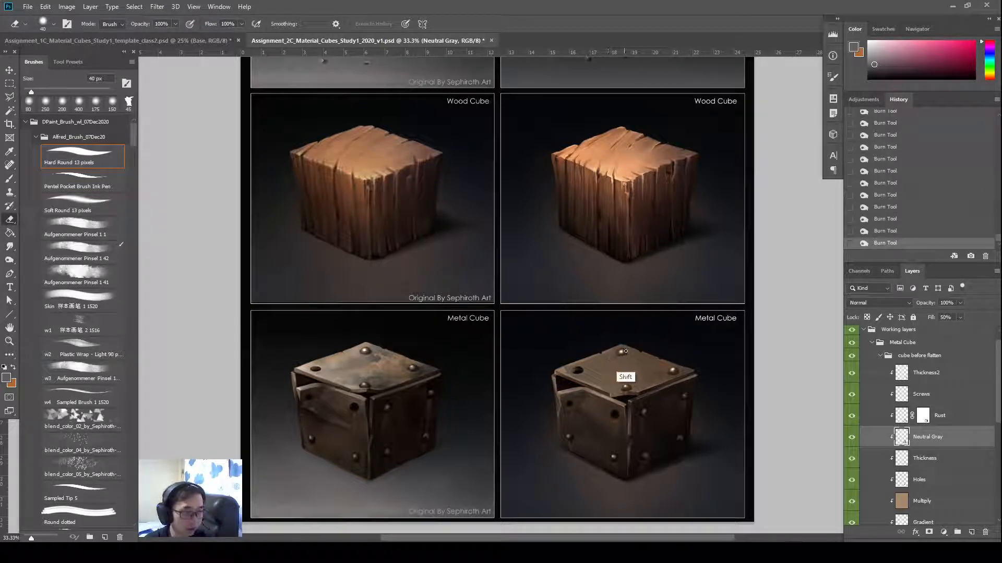
pyautogui.press(']')
pyautogui.press(']')
pyautogui.press(']')
pyautogui.press(']')
pyautogui.press(']')
pyautogui.press(']')
pyautogui.press(']')
pyautogui.press(']')
pyautogui.press(']')
pyautogui.press(']')
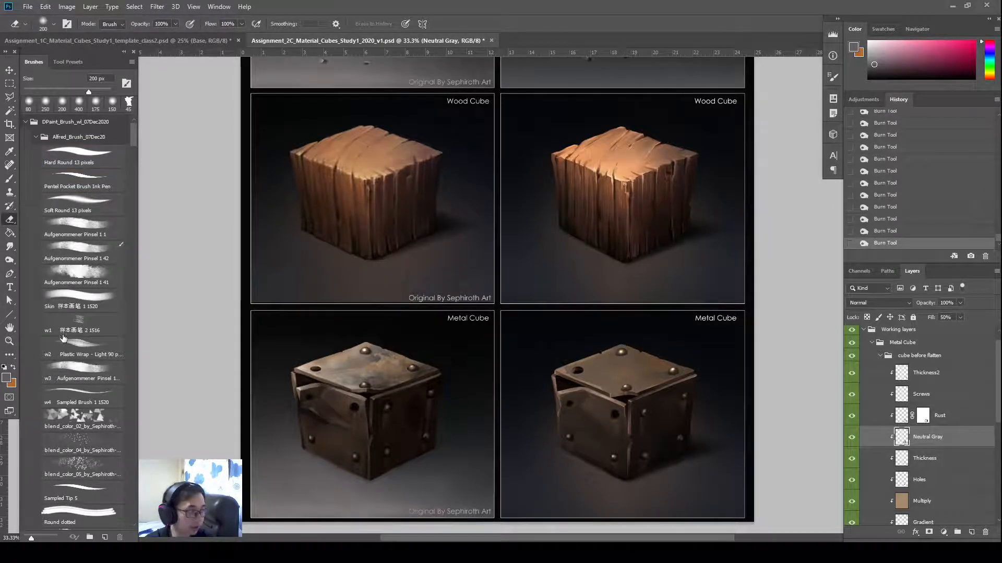
pyautogui.click(73, 368)
pyautogui.moveTo(561, 346)
pyautogui.mouseDown()
pyautogui.moveTo(603, 334)
pyautogui.moveTo(619, 354)
pyautogui.moveTo(602, 362)
pyautogui.moveTo(578, 349)
pyautogui.mouseUp()
pyautogui.press(']')
pyautogui.press(']')
pyautogui.press(']')
pyautogui.press(']')
pyautogui.hotkey('ctrl', 'z')
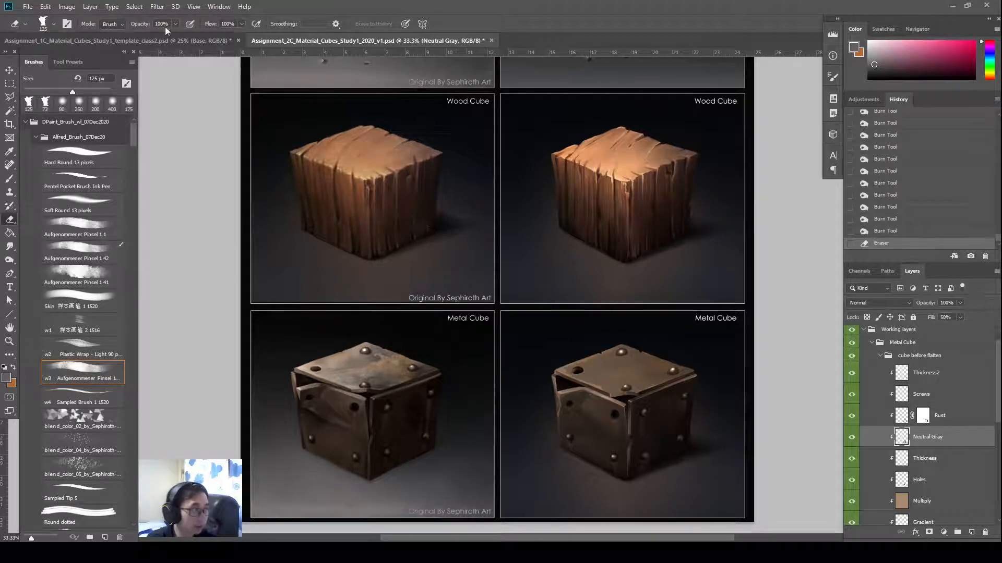
pyautogui.write('30')
pyautogui.press('Return')
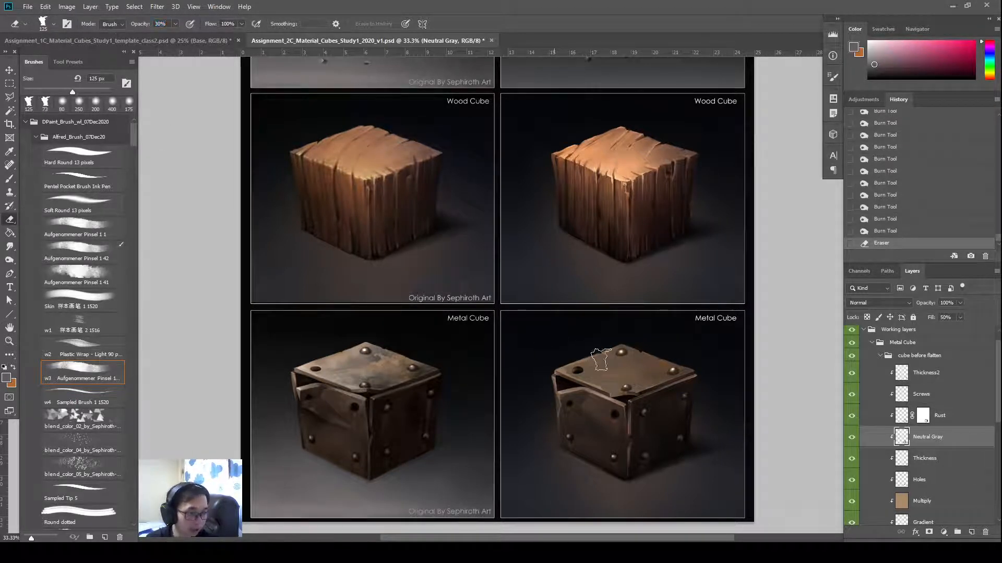
# Step: Erase soft textured patches of gray across the cube's top face at varying brush sizes
pyautogui.moveTo(608, 360)
pyautogui.mouseDown()
pyautogui.moveTo(560, 371)
pyautogui.moveTo(598, 384)
pyautogui.moveTo(624, 368)
pyautogui.moveTo(626, 385)
pyautogui.moveTo(623, 372)
pyautogui.moveTo(620, 386)
pyautogui.moveTo(589, 383)
pyautogui.moveTo(579, 368)
pyautogui.moveTo(586, 364)
pyautogui.moveTo(556, 371)
pyautogui.moveTo(627, 348)
pyautogui.moveTo(595, 358)
pyautogui.moveTo(617, 359)
pyautogui.moveTo(591, 377)
pyautogui.moveTo(595, 385)
pyautogui.moveTo(621, 361)
pyautogui.moveTo(611, 368)
pyautogui.moveTo(619, 377)
pyautogui.moveTo(614, 361)
pyautogui.moveTo(598, 368)
pyautogui.moveTo(612, 381)
pyautogui.moveTo(646, 382)
pyautogui.moveTo(673, 366)
pyautogui.moveTo(648, 378)
pyautogui.moveTo(629, 370)
pyautogui.moveTo(653, 381)
pyautogui.moveTo(621, 368)
pyautogui.moveTo(651, 385)
pyautogui.mouseUp()
pyautogui.press('[')
pyautogui.press('[')
pyautogui.press('[')
pyautogui.press('[')
pyautogui.press('[')
pyautogui.press('[')
pyautogui.press(']')
pyautogui.press('[')
pyautogui.press(']')
pyautogui.press(']')
pyautogui.press('[')
pyautogui.press('[')
pyautogui.press('[')
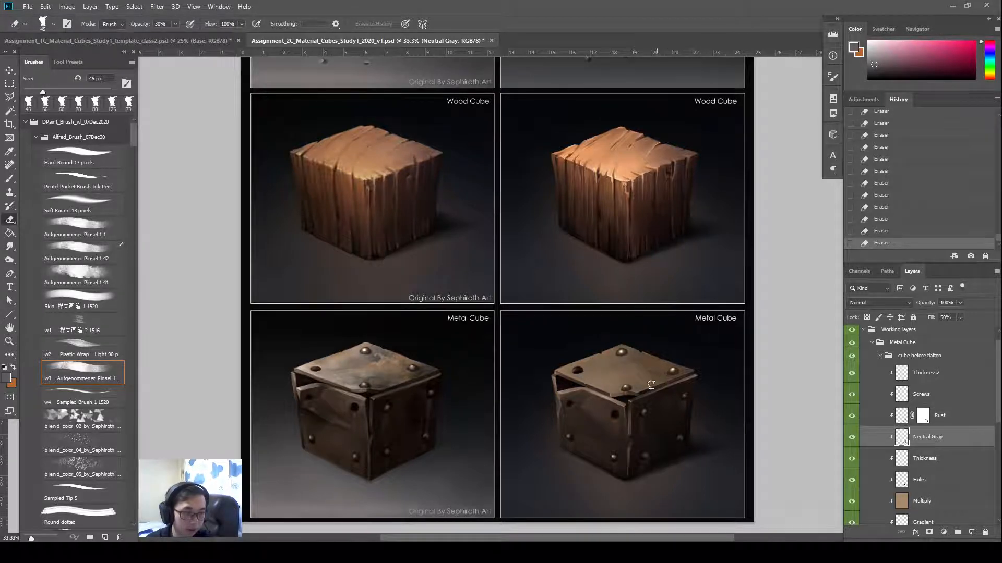
# Step: Erase gray along the top face's front-right edge with a small brush of about 20 px
pyautogui.press('[')
pyautogui.press('[')
pyautogui.press('[')
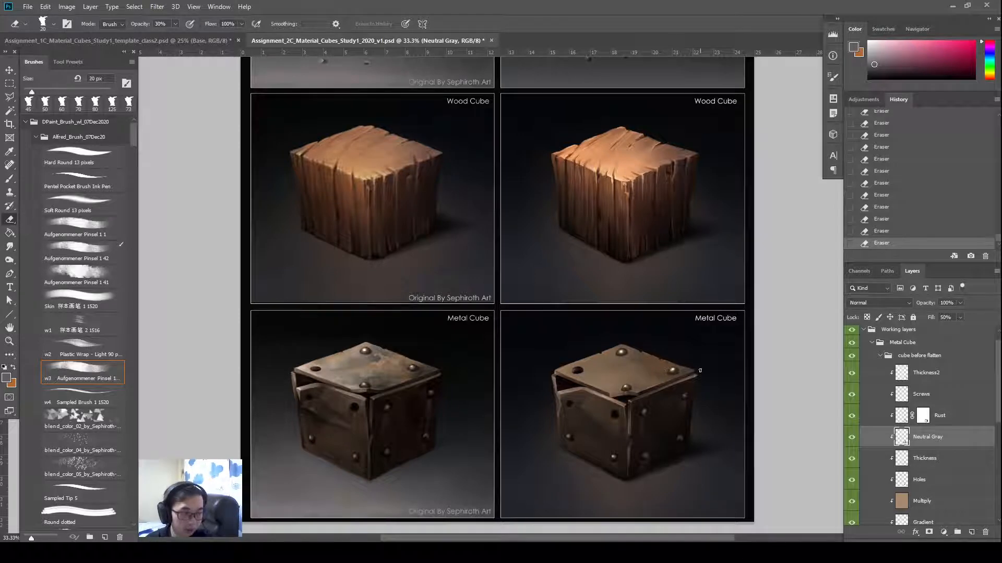
pyautogui.press('[')
pyautogui.moveTo(708, 365); pyautogui.dragTo(636, 393)
pyautogui.press(']')
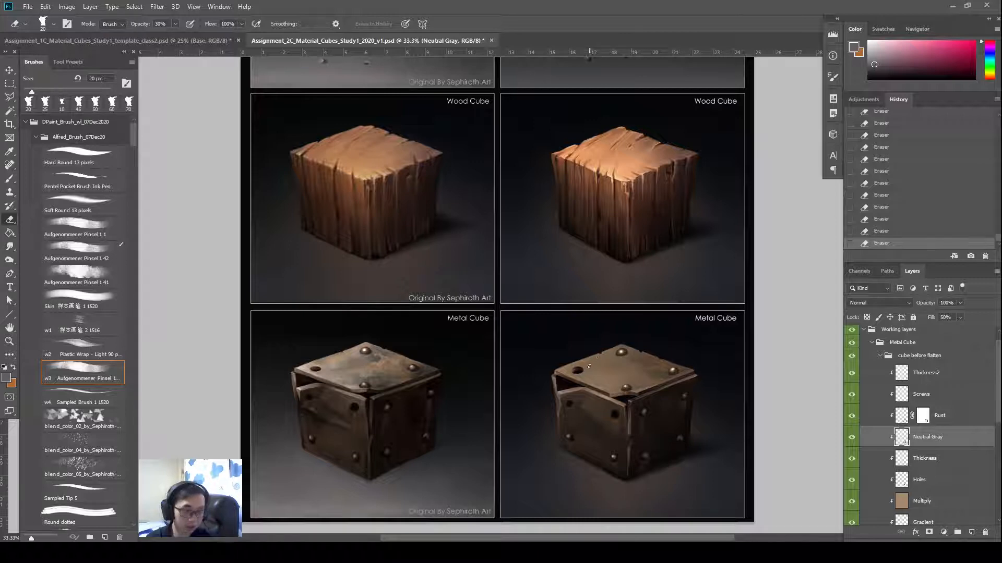
# Step: Burn the right corner of the cube's top face, then enlarge the Burn brush to 175 px
pyautogui.press('o')
pyautogui.moveTo(661, 352); pyautogui.dragTo(684, 373)
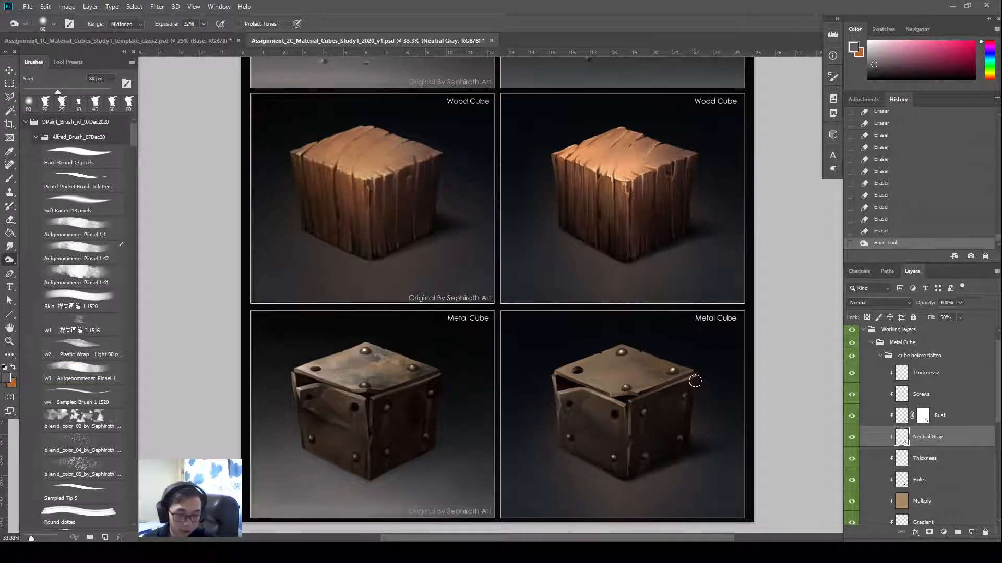
pyautogui.press(']')
pyautogui.press(']')
pyautogui.press(']')
pyautogui.press(']')
pyautogui.press(']')
# Step: Examine the tone areas on the reference cube's top face by outlining its right part and hatching its left part, then clear the marks
pyautogui.hotkey('ctrl', '2')
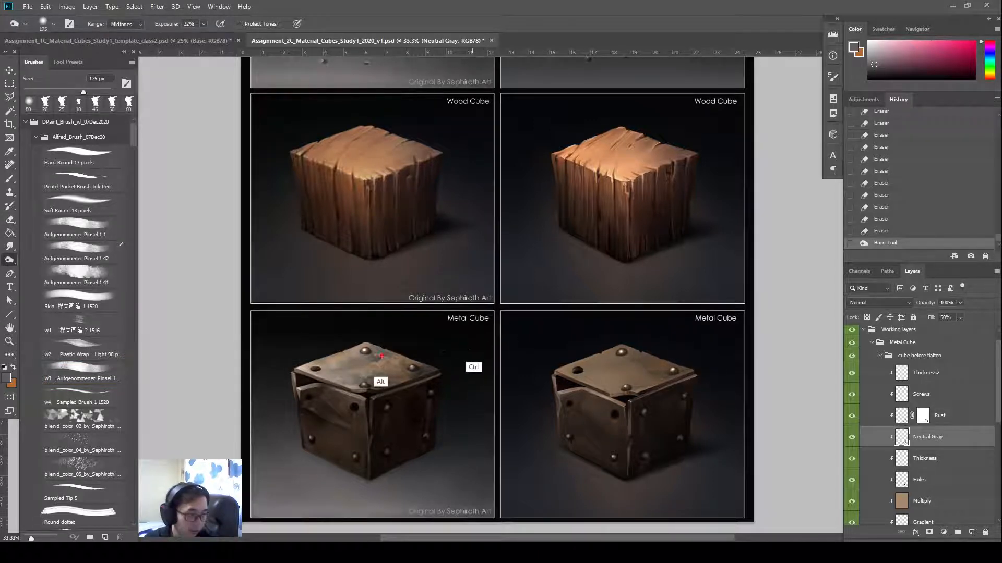
pyautogui.moveTo(382, 357)
pyautogui.mouseDown()
pyautogui.moveTo(354, 390)
pyautogui.moveTo(414, 386)
pyautogui.moveTo(441, 369)
pyautogui.moveTo(389, 355)
pyautogui.moveTo(323, 374)
pyautogui.mouseUp()
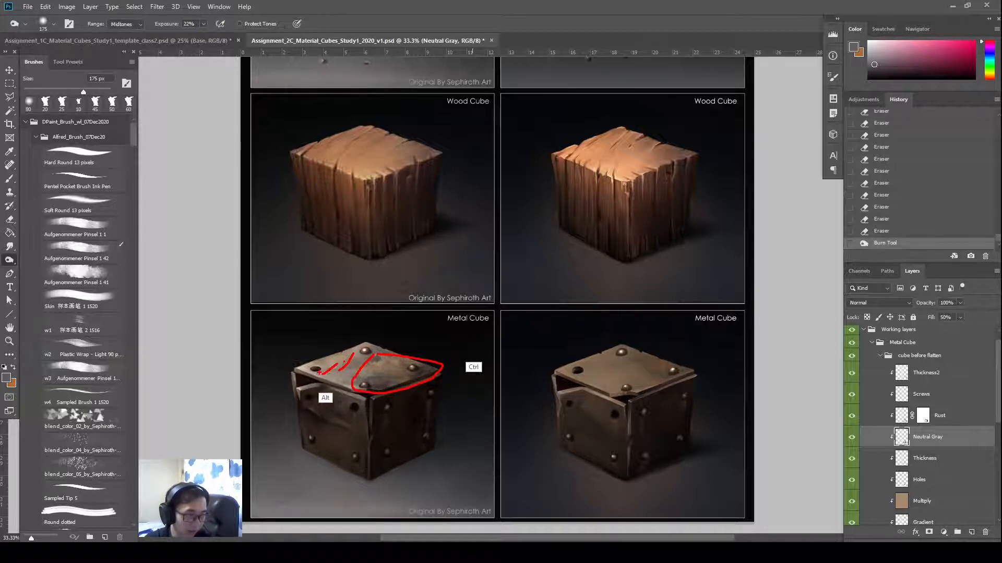
pyautogui.press('Escape')
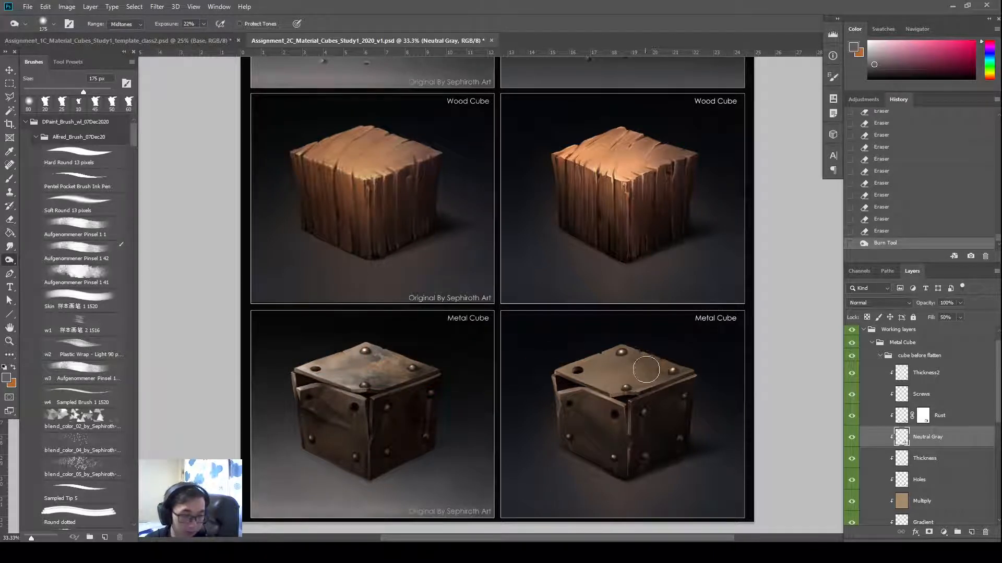
# Step: Darken the right half of the painted cube's top face with a Burn brush of about 250 px
pyautogui.press(']')
pyautogui.press(']')
pyautogui.press(']')
pyautogui.moveTo(656, 363)
pyautogui.mouseDown()
pyautogui.moveTo(620, 386)
pyautogui.moveTo(679, 373)
pyautogui.moveTo(661, 367)
pyautogui.moveTo(691, 364)
pyautogui.mouseUp()
pyautogui.press('[')
pyautogui.press('[')
pyautogui.press(']')
pyautogui.moveTo(631, 387)
pyautogui.mouseDown()
pyautogui.moveTo(692, 369)
pyautogui.moveTo(702, 356)
pyautogui.mouseUp()
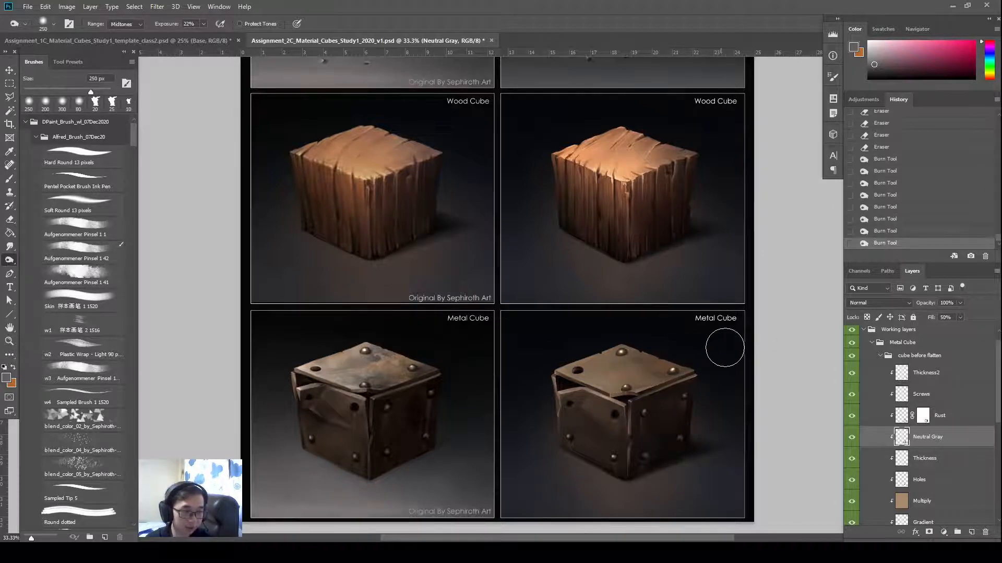
# Step: Set the Neutral Gray layer's fill to 75%
pyautogui.moveTo(953, 318); pyautogui.dragTo(887, 320)
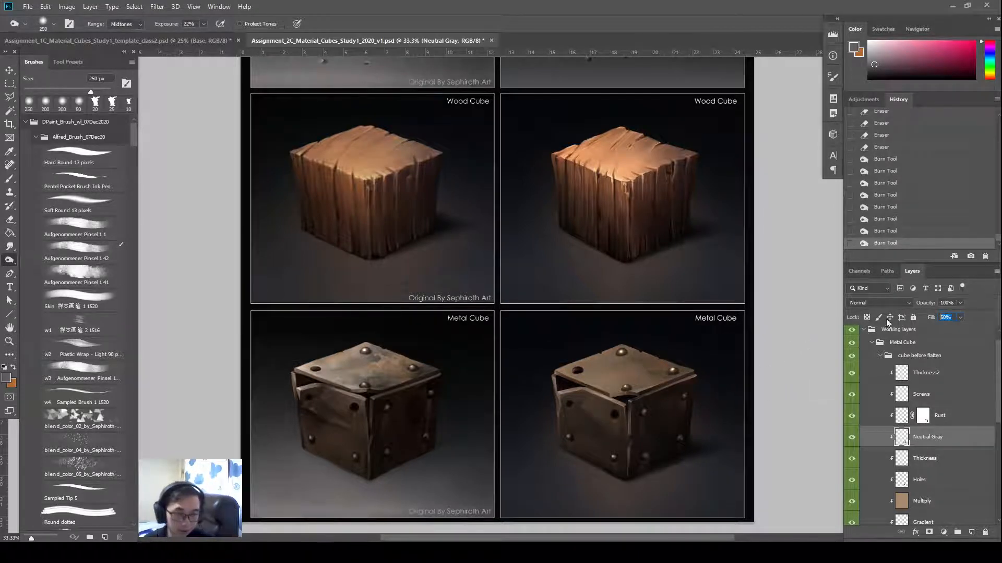
pyautogui.write('75')
pyautogui.press('Return')
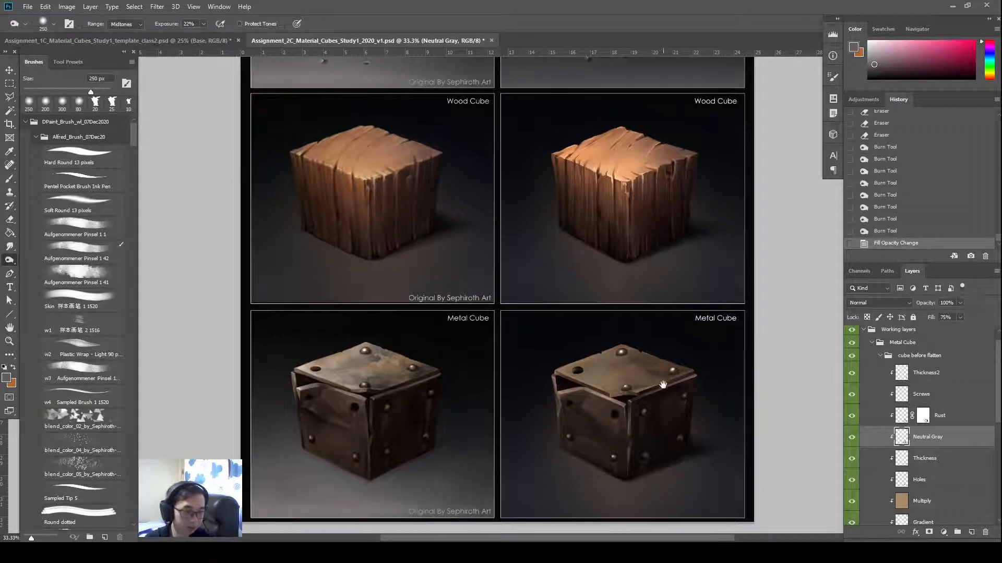
# Step: Smudge the gray around the front rivet on the cube's top face with short strokes of about 30 to 45 px
pyautogui.moveTo(663, 385); pyautogui.dragTo(681, 384)
pyautogui.press('r')
pyautogui.press(']')
pyautogui.press(']')
pyautogui.press(']')
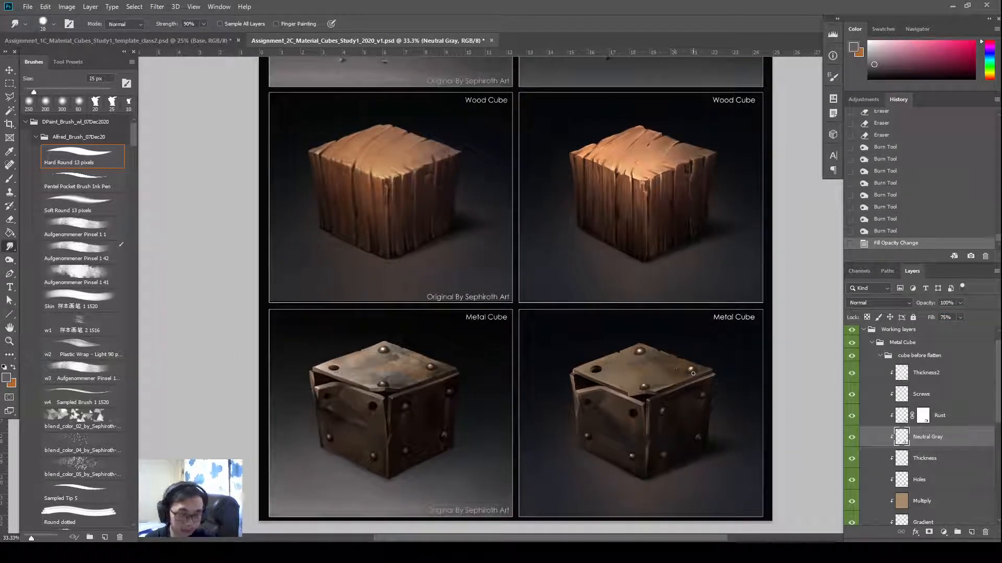
pyautogui.click(654, 388)
pyautogui.click(654, 389)
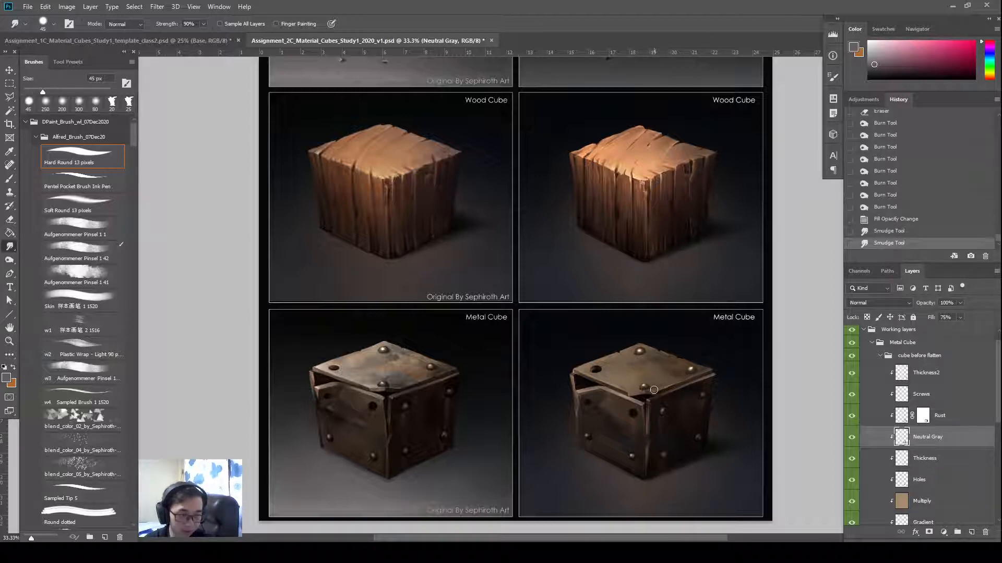
pyautogui.click(653, 389)
pyautogui.click(652, 391)
pyautogui.click(653, 390)
pyautogui.press('[')
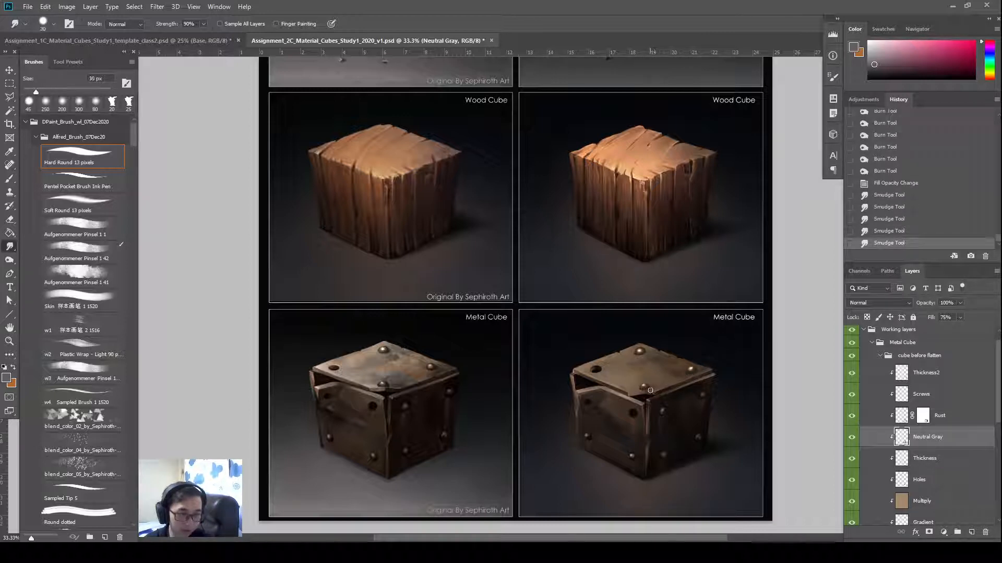
pyautogui.moveTo(650, 390); pyautogui.dragTo(653, 389)
pyautogui.moveTo(650, 390); pyautogui.dragTo(654, 389)
pyautogui.moveTo(651, 390); pyautogui.dragTo(656, 389)
pyautogui.moveTo(653, 389)
pyautogui.mouseDown()
pyautogui.moveTo(694, 375)
pyautogui.moveTo(658, 389)
pyautogui.mouseUp()
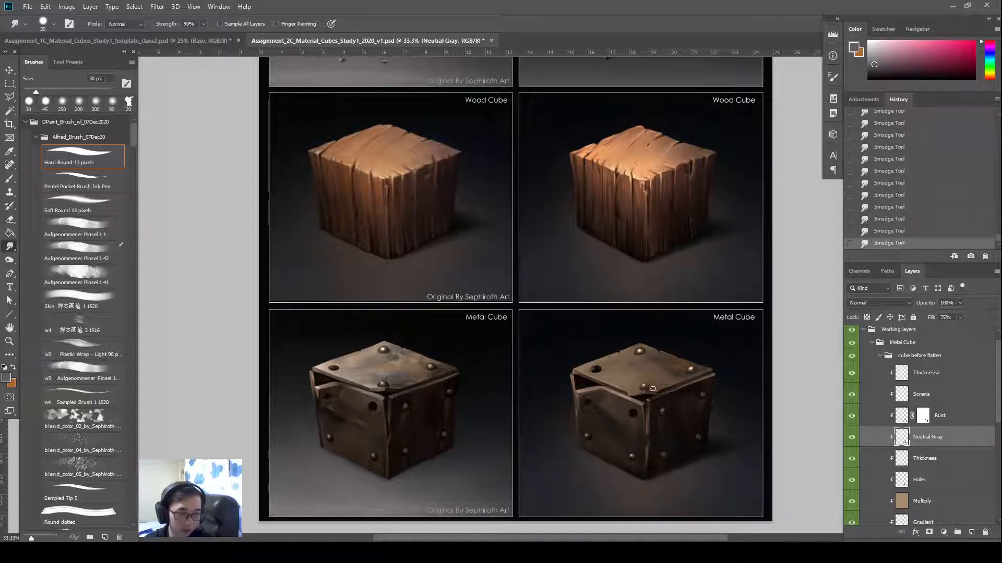
pyautogui.press(']')
pyautogui.press(']')
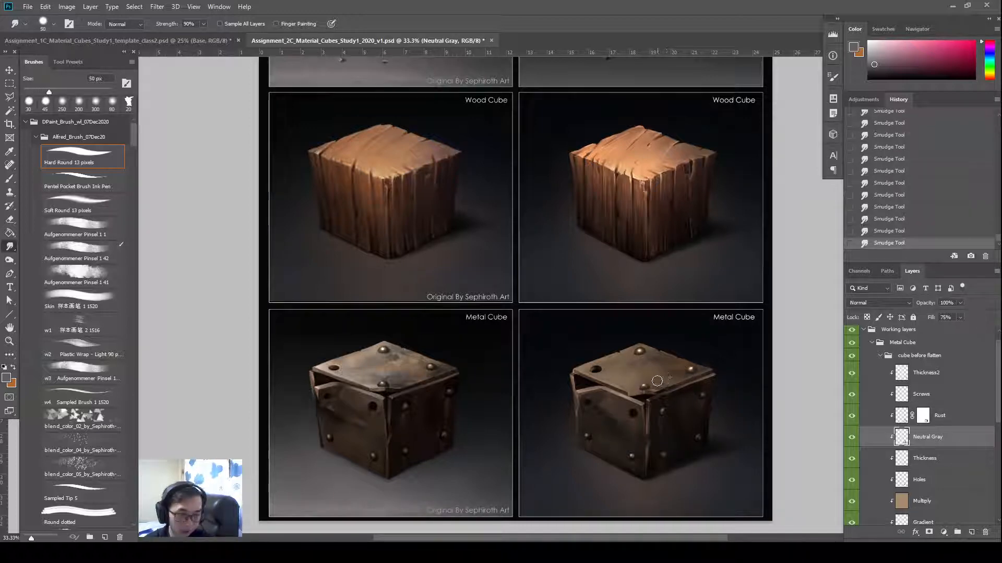
# Step: Burn the front part of the top face, working from its right edge across to the front rivet
pyautogui.press('o')
pyautogui.moveTo(676, 385); pyautogui.dragTo(680, 383)
pyautogui.moveTo(680, 383); pyautogui.dragTo(673, 385)
pyautogui.moveTo(671, 384); pyautogui.dragTo(654, 384)
pyautogui.moveTo(647, 383); pyautogui.dragTo(638, 387)
# Step: Blend the burned gray beside the front rivet with short Smudge strokes of about 60 px
pyautogui.press('r')
pyautogui.moveTo(636, 386); pyautogui.dragTo(641, 389)
pyautogui.moveTo(638, 385); pyautogui.dragTo(643, 387)
pyautogui.moveTo(640, 384); pyautogui.dragTo(646, 385)
pyautogui.moveTo(642, 383); pyautogui.dragTo(647, 383)
pyautogui.moveTo(643, 385); pyautogui.dragTo(636, 385)
pyautogui.moveTo(634, 384); pyautogui.dragTo(640, 384)
pyautogui.moveTo(638, 383)
pyautogui.mouseDown()
pyautogui.moveTo(651, 382)
pyautogui.moveTo(635, 392)
pyautogui.mouseUp()
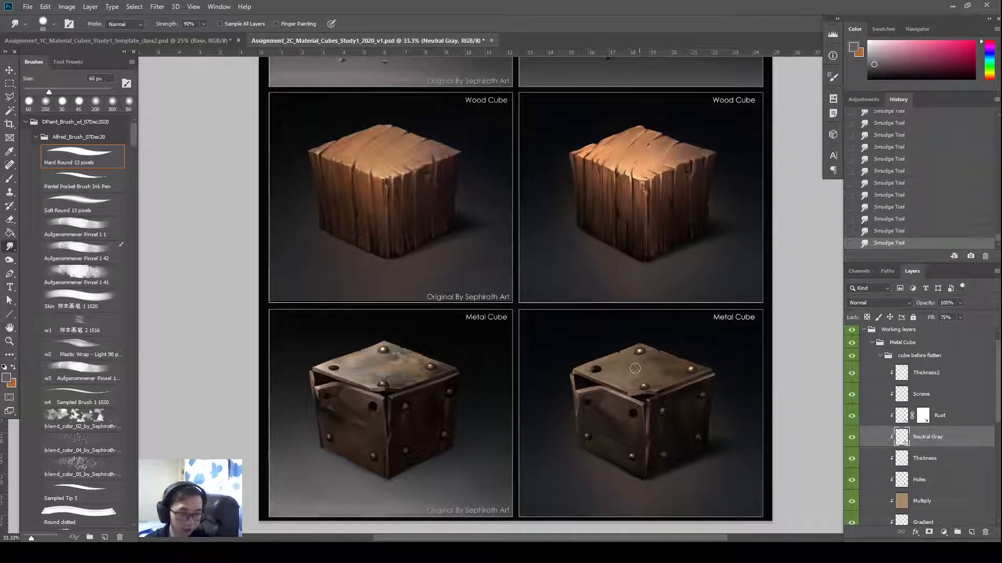
# Step: Darken the area just above the front rivet with the Burn tool and reduce the brush size
pyautogui.press('o')
pyautogui.moveTo(655, 381)
pyautogui.mouseDown()
pyautogui.moveTo(621, 389)
pyautogui.moveTo(666, 379)
pyautogui.moveTo(639, 383)
pyautogui.moveTo(642, 375)
pyautogui.moveTo(643, 383)
pyautogui.mouseUp()
pyautogui.press('[')
pyautogui.press('[')
pyautogui.press('[')
# Step: Smudge the darkened patch left of the front rivet along the top face's front edge, reducing the brush to 35 px
pyautogui.press('r')
pyautogui.moveTo(635, 383); pyautogui.dragTo(645, 382)
pyautogui.moveTo(638, 382); pyautogui.dragTo(645, 380)
pyautogui.moveTo(645, 380); pyautogui.dragTo(634, 384)
pyautogui.moveTo(632, 385); pyautogui.dragTo(639, 386)
pyautogui.moveTo(632, 387); pyautogui.dragTo(637, 389)
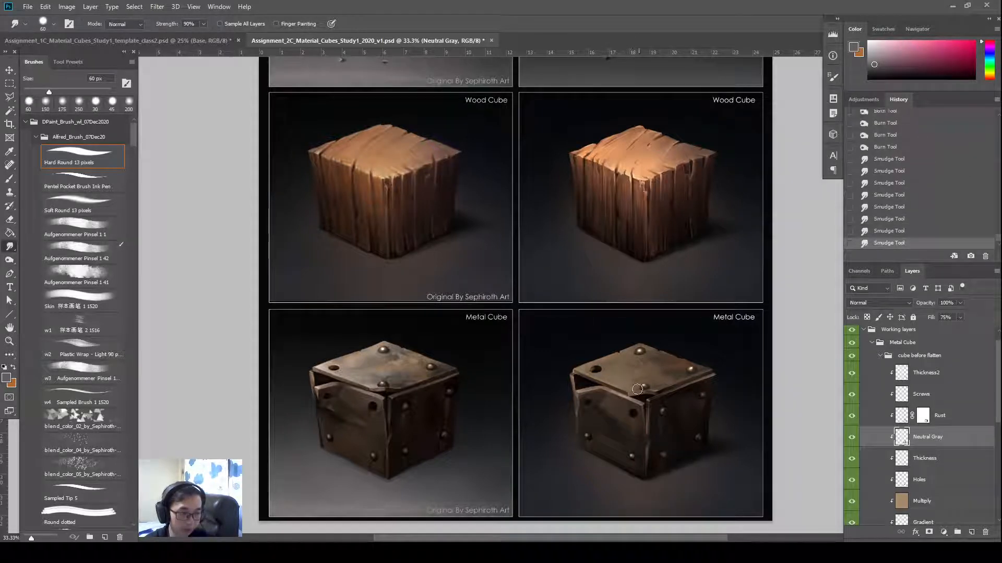
pyautogui.press('[')
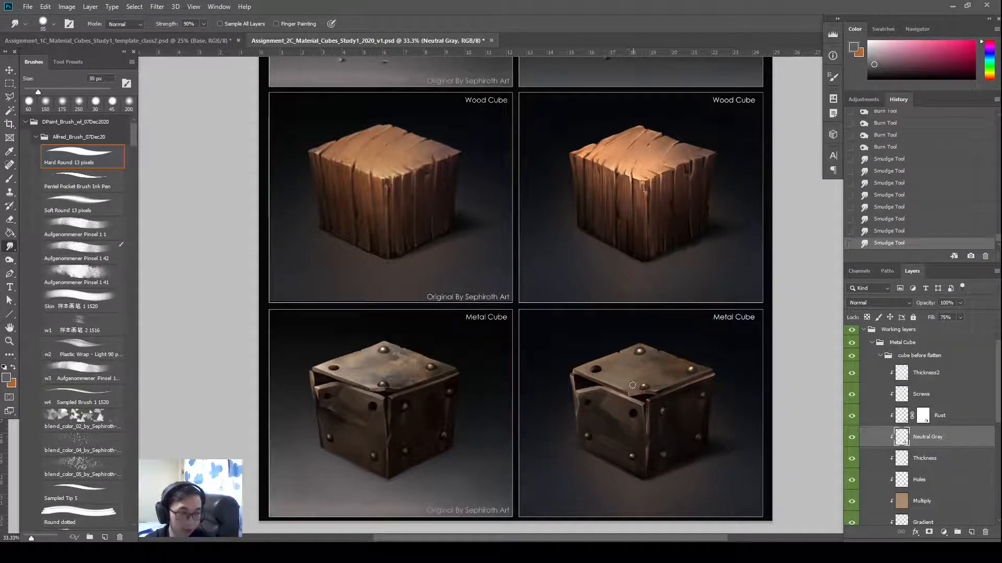
pyautogui.moveTo(632, 385); pyautogui.dragTo(639, 387)
pyautogui.moveTo(631, 384); pyautogui.dragTo(635, 386)
pyautogui.moveTo(633, 385); pyautogui.dragTo(626, 383)
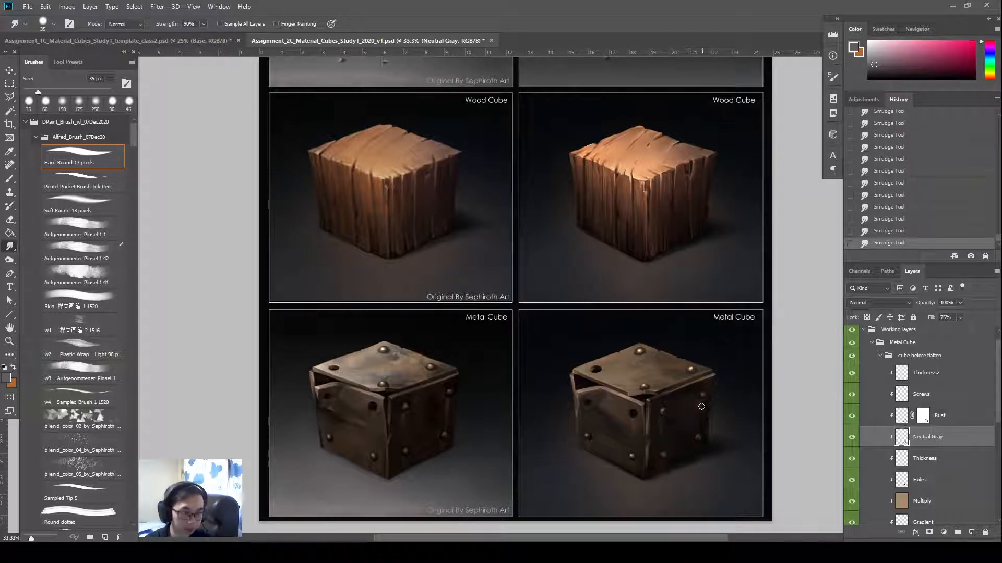
# Step: Erase the gray lightly down the right side face with the textured eraser at 90 px and 30% opacity
pyautogui.press('e')
pyautogui.press(']')
pyautogui.press(']')
pyautogui.press(']')
pyautogui.press(']')
pyautogui.press(']')
pyautogui.press(']')
pyautogui.press(']')
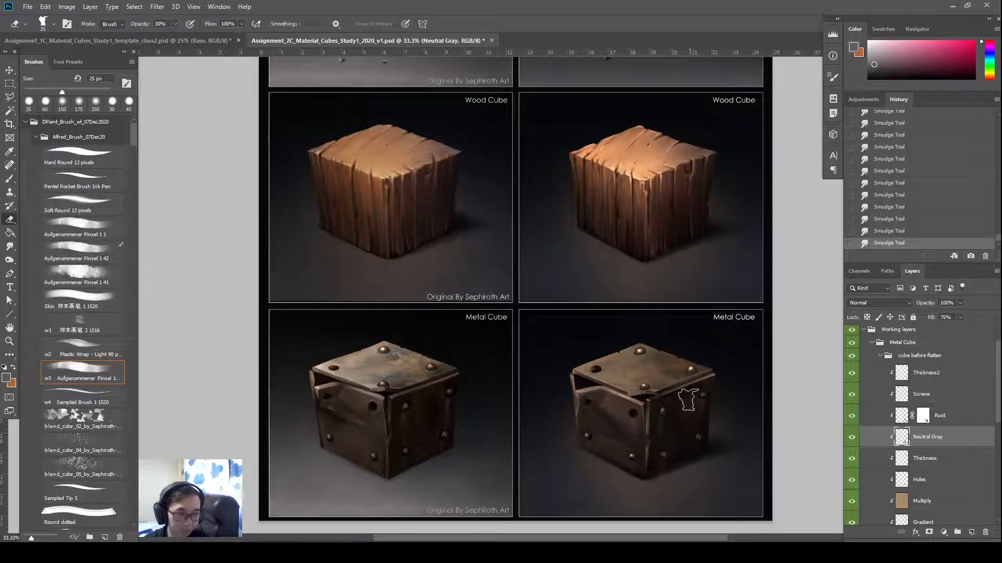
pyautogui.moveTo(698, 391)
pyautogui.mouseDown()
pyautogui.moveTo(676, 399)
pyautogui.moveTo(706, 388)
pyautogui.moveTo(667, 422)
pyautogui.moveTo(674, 443)
pyautogui.moveTo(690, 411)
pyautogui.moveTo(705, 434)
pyautogui.moveTo(691, 447)
pyautogui.moveTo(690, 404)
pyautogui.moveTo(680, 430)
pyautogui.moveTo(695, 443)
pyautogui.moveTo(688, 458)
pyautogui.moveTo(698, 417)
pyautogui.moveTo(676, 411)
pyautogui.moveTo(688, 452)
pyautogui.moveTo(673, 432)
pyautogui.moveTo(604, 429)
pyautogui.moveTo(698, 457)
pyautogui.mouseUp()
pyautogui.click(697, 399)
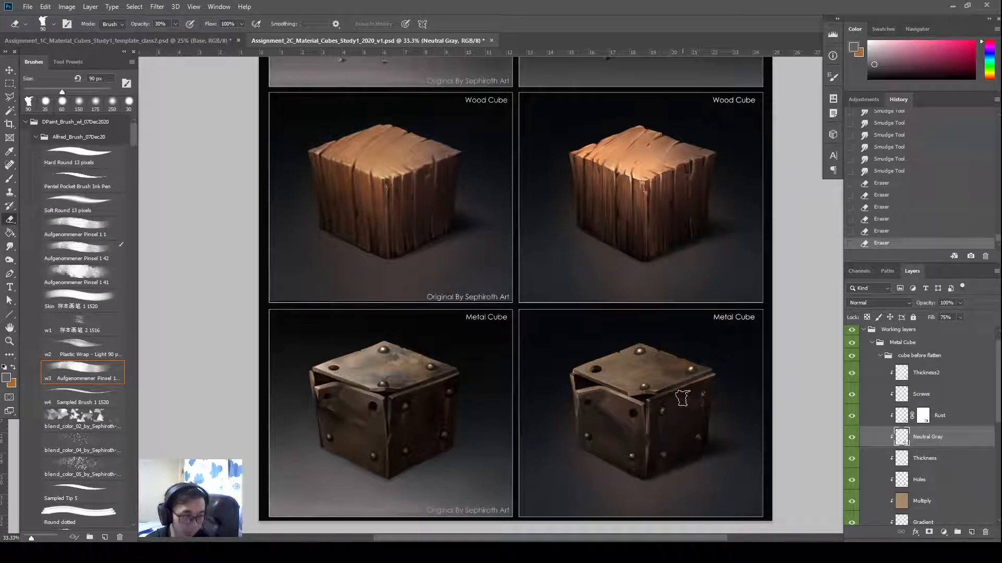
# Step: Reduce the eraser to 50 px and lighten smaller patches on the upper right face and the middle of the left face
pyautogui.press('[')
pyautogui.press('[')
pyautogui.press('[')
pyautogui.press('[')
pyautogui.moveTo(681, 403)
pyautogui.mouseDown()
pyautogui.moveTo(673, 409)
pyautogui.moveTo(701, 412)
pyautogui.mouseUp()
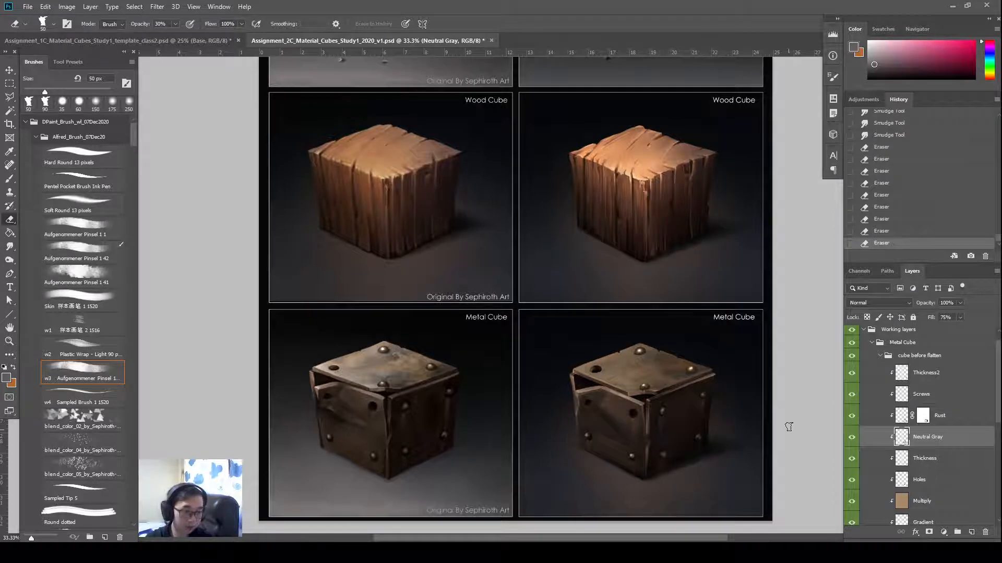
pyautogui.click(605, 412)
# Step: Smudge the gray across the left face, from below the bent lip to the lower edge, with a 40 px brush
pyautogui.press('r')
pyautogui.press(']')
pyautogui.press('9')
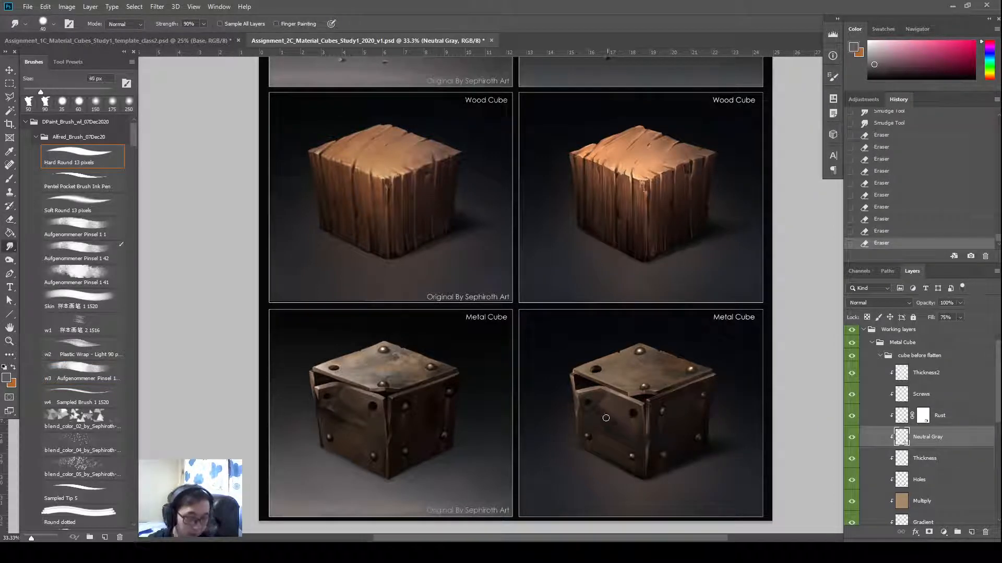
pyautogui.moveTo(598, 418); pyautogui.dragTo(612, 425)
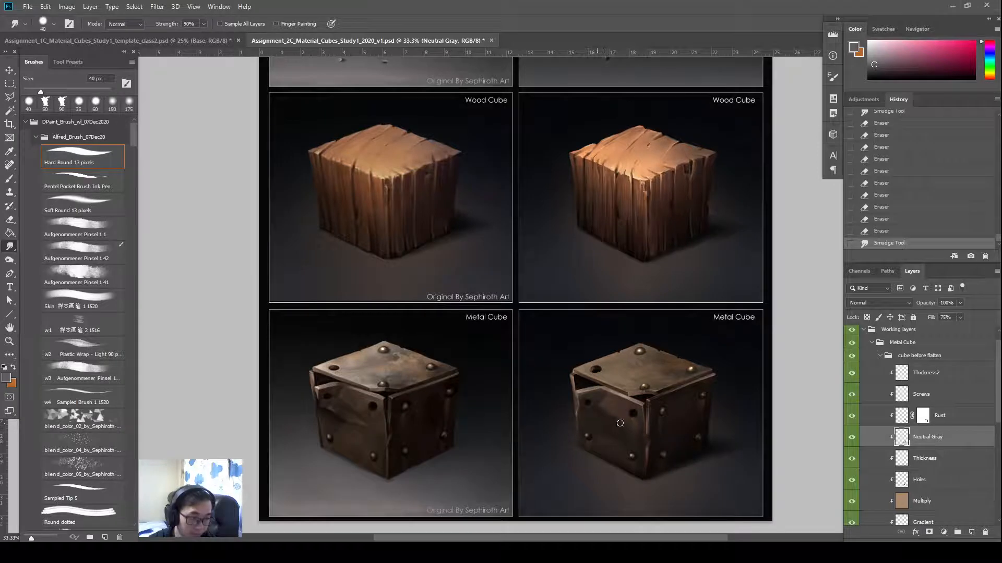
pyautogui.moveTo(619, 437)
pyautogui.mouseDown()
pyautogui.moveTo(603, 417)
pyautogui.moveTo(608, 399)
pyautogui.mouseUp()
pyautogui.moveTo(605, 404); pyautogui.dragTo(608, 394)
pyautogui.moveTo(604, 406); pyautogui.dragTo(606, 392)
pyautogui.moveTo(601, 402); pyautogui.dragTo(610, 380)
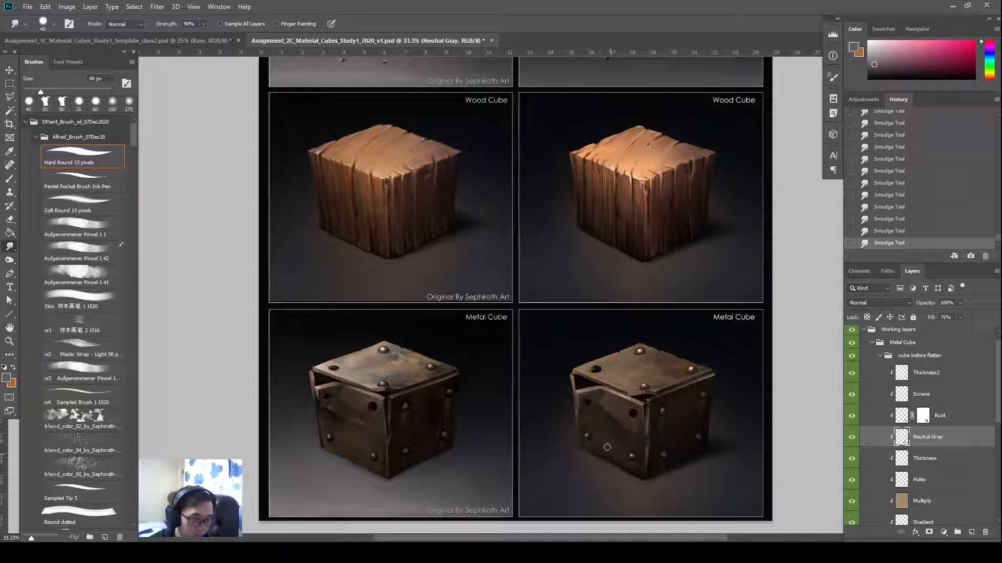
pyautogui.moveTo(614, 447)
pyautogui.mouseDown()
pyautogui.moveTo(636, 474)
pyautogui.moveTo(629, 450)
pyautogui.moveTo(633, 469)
pyautogui.moveTo(613, 443)
pyautogui.moveTo(628, 446)
pyautogui.moveTo(618, 440)
pyautogui.moveTo(632, 412)
pyautogui.moveTo(639, 438)
pyautogui.moveTo(656, 422)
pyautogui.moveTo(642, 439)
pyautogui.moveTo(628, 423)
pyautogui.moveTo(643, 447)
pyautogui.moveTo(646, 424)
pyautogui.moveTo(615, 439)
pyautogui.moveTo(629, 458)
pyautogui.mouseUp()
# Step: Compare the cube with the Neutral Gray layer hidden and shown, and erase gray along the left face's outer edge
pyautogui.click(852, 439)
pyautogui.click(851, 439)
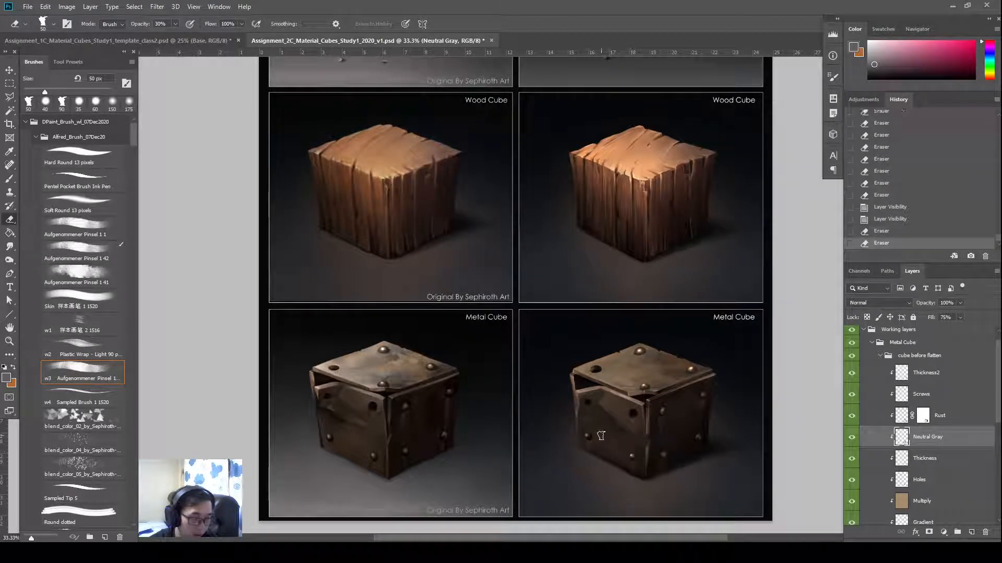
pyautogui.moveTo(593, 426)
pyautogui.mouseDown()
pyautogui.moveTo(592, 437)
pyautogui.moveTo(618, 443)
pyautogui.moveTo(578, 437)
pyautogui.mouseUp()
pyautogui.moveTo(577, 436); pyautogui.dragTo(574, 424)
pyautogui.moveTo(574, 424); pyautogui.dragTo(574, 445)
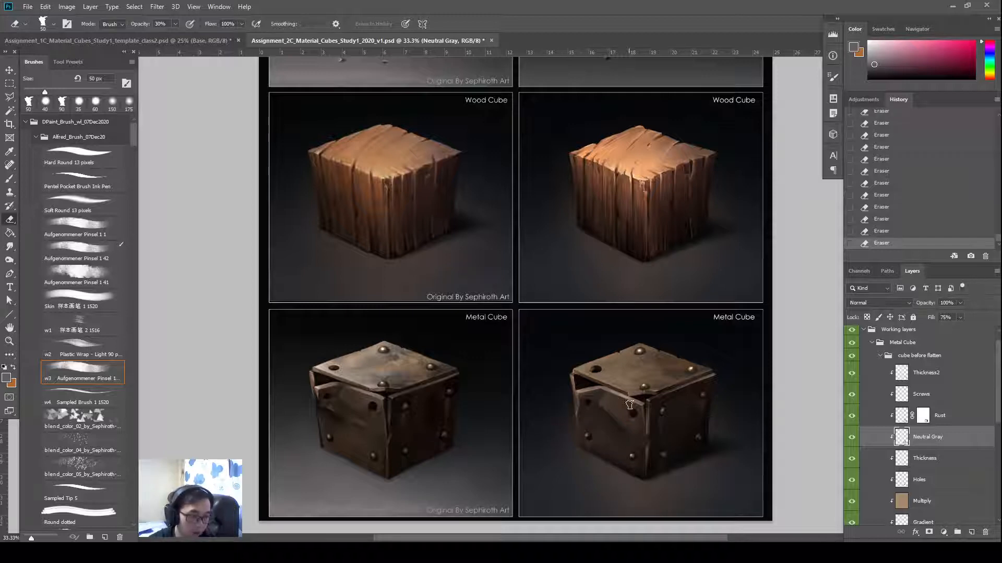
# Step: Smudge the gray diagonally across the middle of the left face with the 40 px brush
pyautogui.press('r')
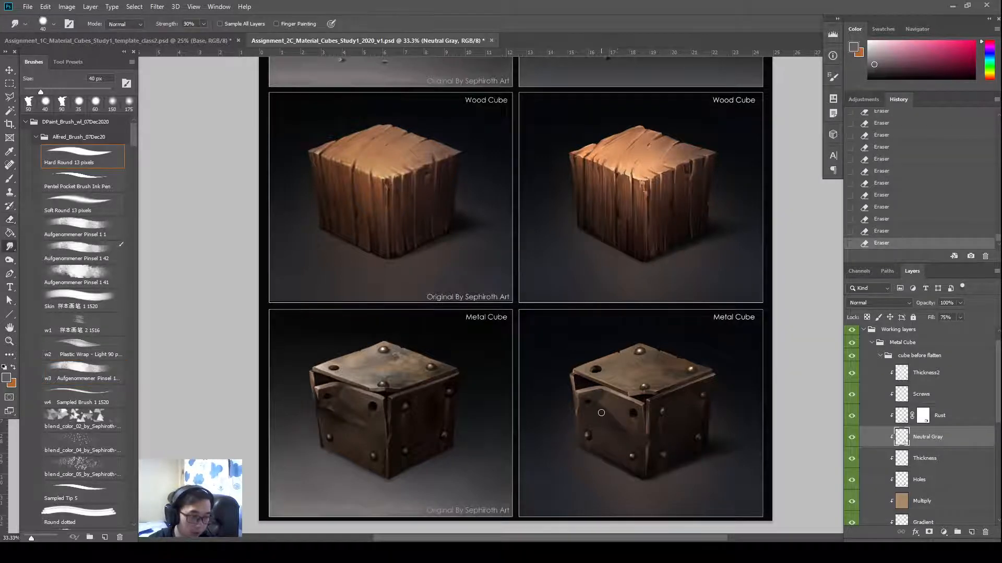
pyautogui.moveTo(603, 412); pyautogui.dragTo(624, 431)
pyautogui.moveTo(609, 419)
pyautogui.mouseDown()
pyautogui.moveTo(628, 434)
pyautogui.moveTo(603, 412)
pyautogui.moveTo(626, 429)
pyautogui.mouseUp()
pyautogui.moveTo(621, 423)
pyautogui.mouseDown()
pyautogui.moveTo(606, 396)
pyautogui.moveTo(603, 406)
pyautogui.moveTo(609, 395)
pyautogui.moveTo(598, 401)
pyautogui.moveTo(608, 391)
pyautogui.moveTo(595, 404)
pyautogui.moveTo(615, 423)
pyautogui.mouseUp()
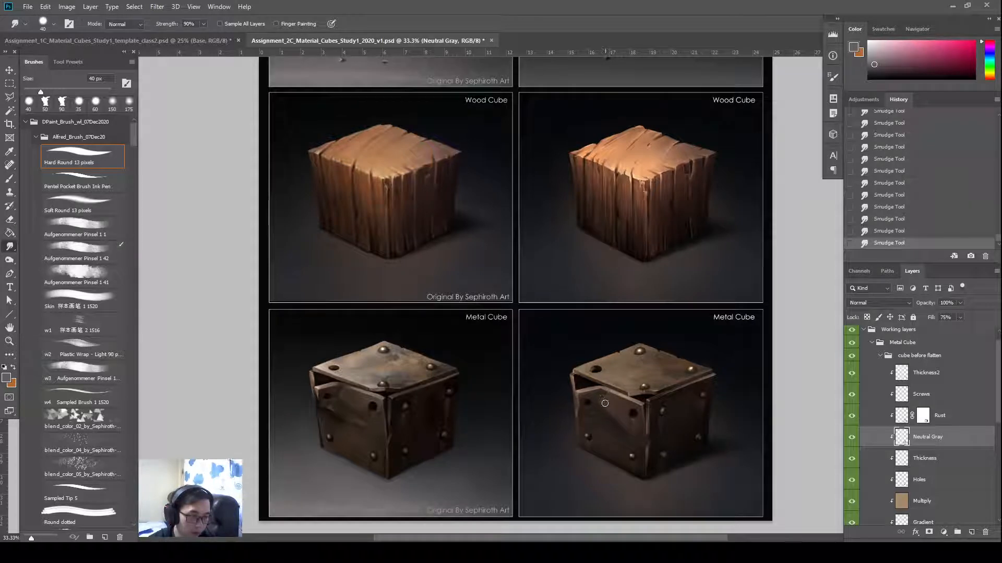
# Step: Erase gray from the left face's middle up to its upper-left hole, and burn along the bent lip
pyautogui.press('e')
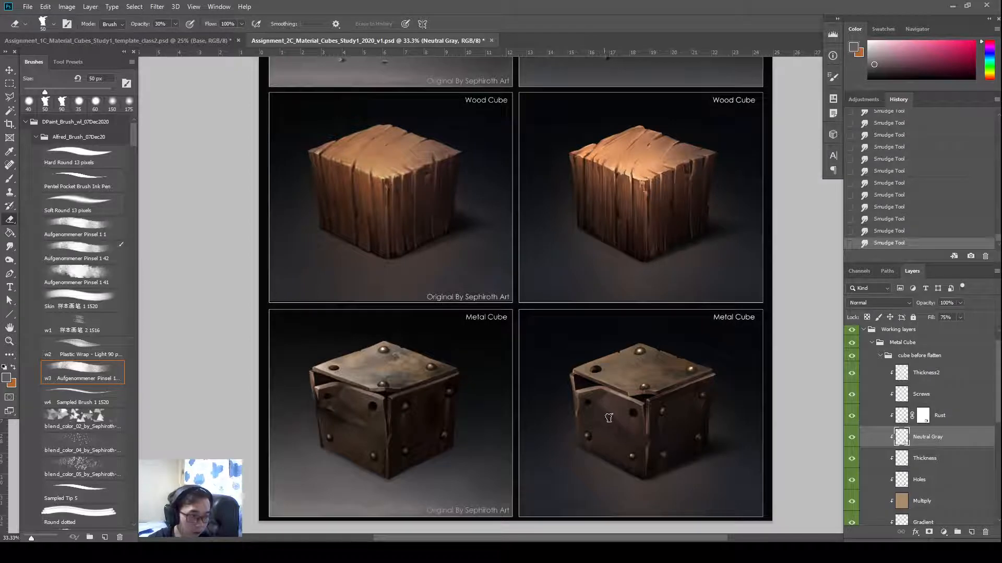
pyautogui.moveTo(609, 418)
pyautogui.mouseDown()
pyautogui.moveTo(631, 441)
pyautogui.moveTo(624, 425)
pyautogui.moveTo(592, 417)
pyautogui.moveTo(630, 441)
pyautogui.moveTo(623, 384)
pyautogui.moveTo(586, 398)
pyautogui.mouseUp()
pyautogui.press('o')
pyautogui.moveTo(580, 397); pyautogui.dragTo(613, 385)
# Step: Smudge the burned gray along the left face's bent lip and around the top face's right rivet
pyautogui.press('r')
pyautogui.moveTo(608, 388); pyautogui.dragTo(580, 395)
pyautogui.moveTo(581, 395); pyautogui.dragTo(585, 398)
pyautogui.moveTo(583, 394); pyautogui.dragTo(586, 398)
pyautogui.moveTo(587, 392); pyautogui.dragTo(594, 392)
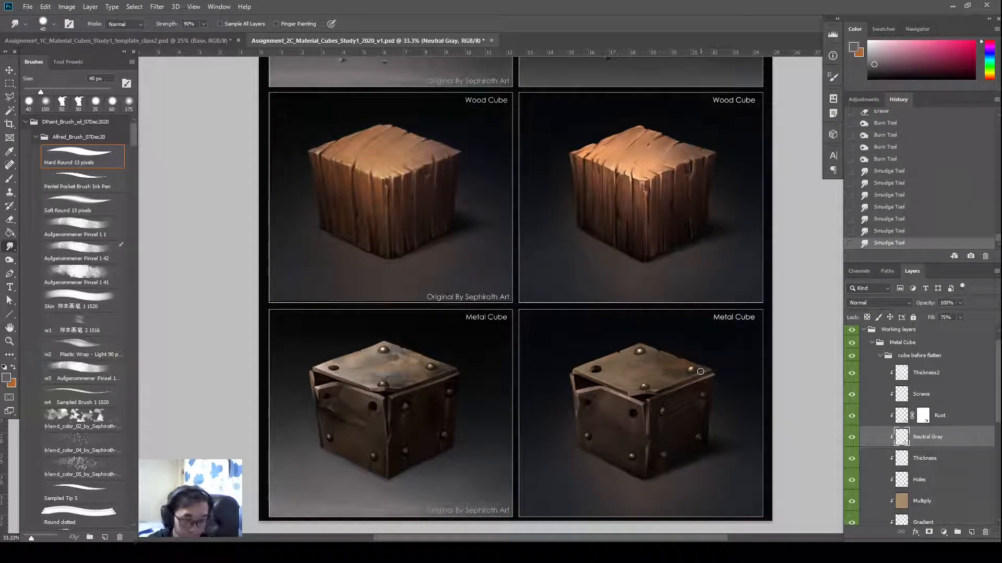
pyautogui.moveTo(690, 374); pyautogui.dragTo(698, 371)
pyautogui.moveTo(700, 370)
pyautogui.mouseDown()
pyautogui.moveTo(714, 367)
pyautogui.moveTo(703, 372)
pyautogui.mouseUp()
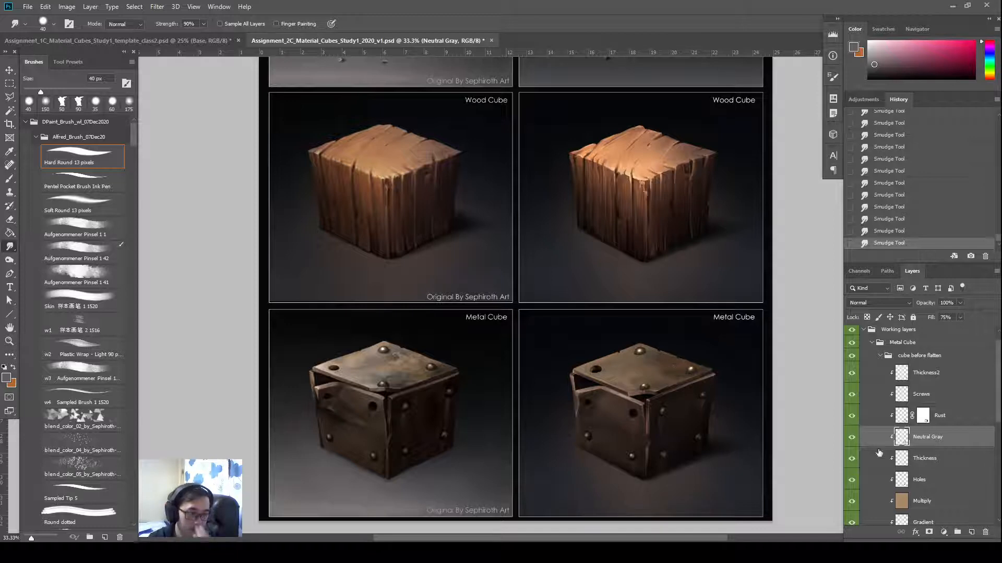
# Step: Create a clipped layer above Thickness2 and name it Details
pyautogui.click(903, 374)
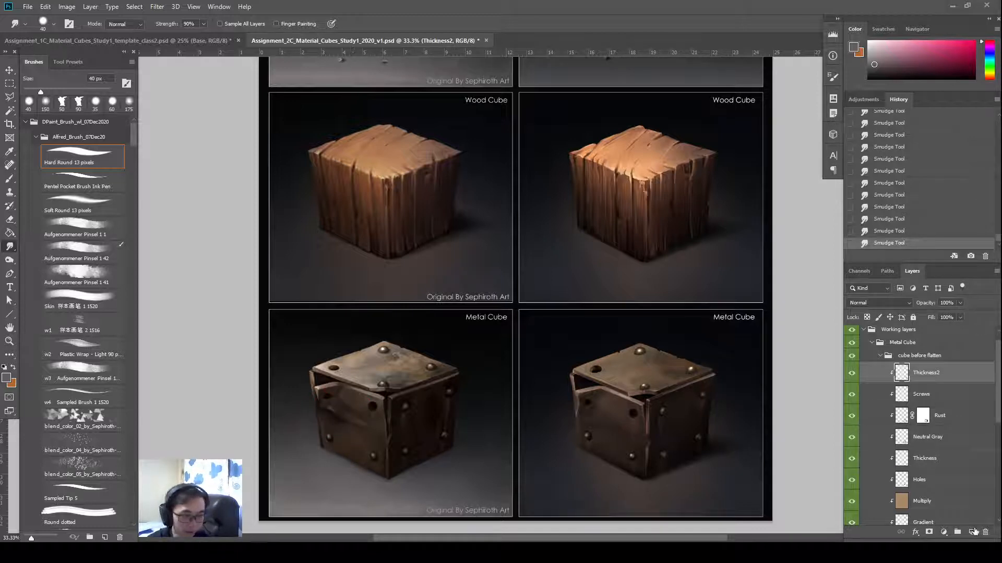
pyautogui.click(972, 531)
pyautogui.hotkey('ctrl', 'alt', 'g')
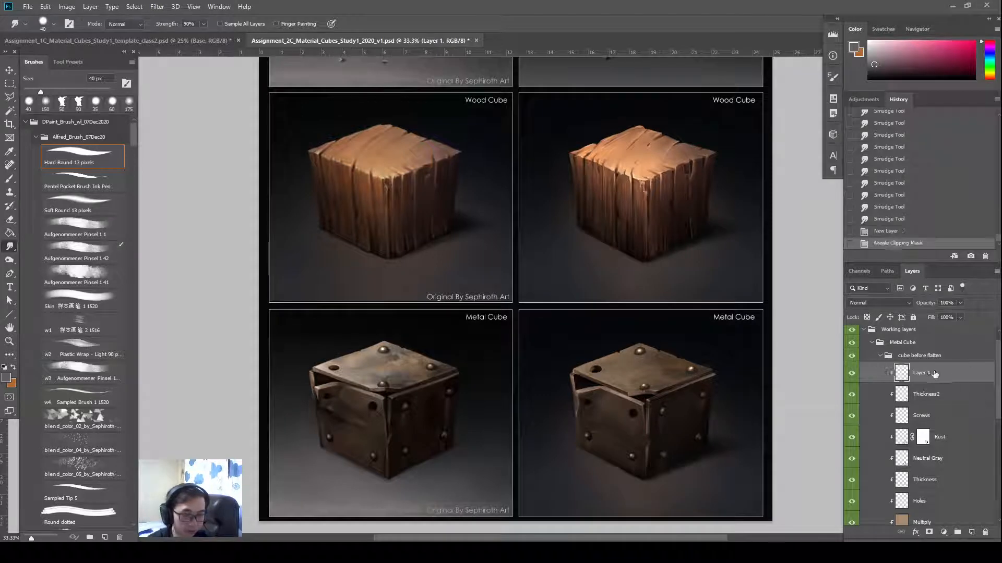
pyautogui.doubleClick(920, 373)
pyautogui.press('Return')
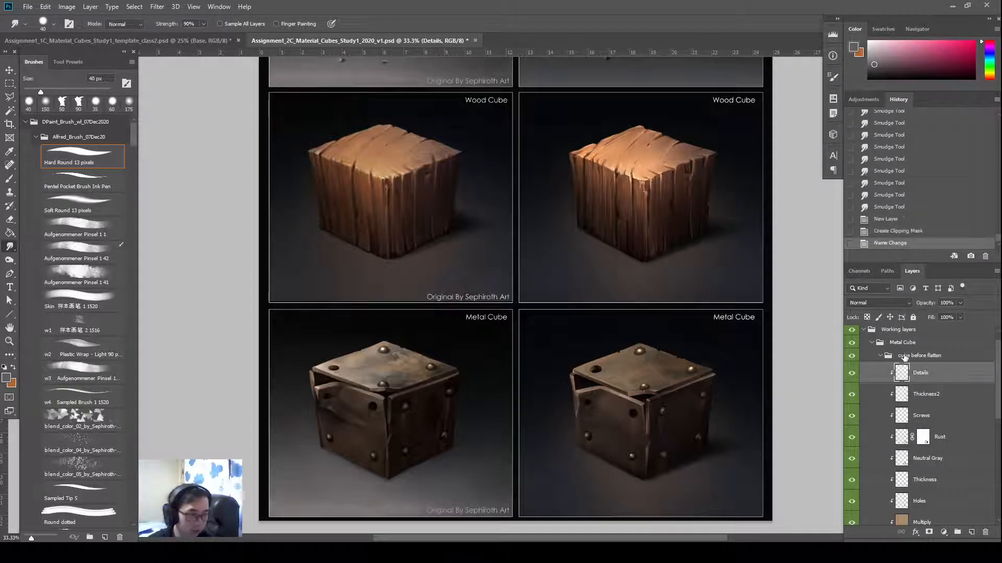
# Step: Try painting a dark brown stroke, sampled from the reference cube, on the left face with a 15 px textured brush
pyautogui.press('b')
pyautogui.keyDown('alt'); pyautogui.click(316, 393); pyautogui.keyUp('alt')
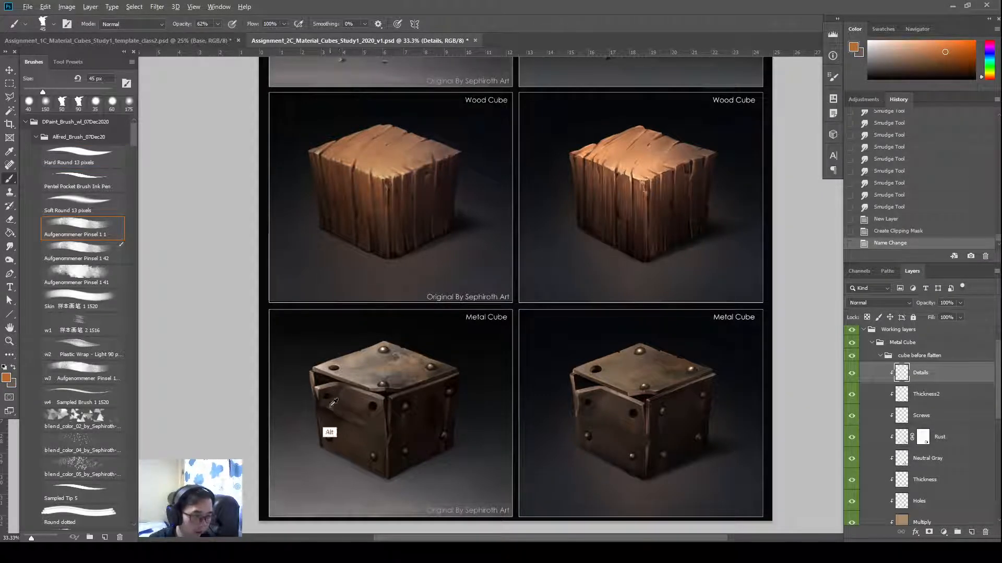
pyautogui.keyDown('alt'); pyautogui.click(332, 407); pyautogui.keyUp('alt')
pyautogui.press('[')
pyautogui.press('[')
pyautogui.press('[')
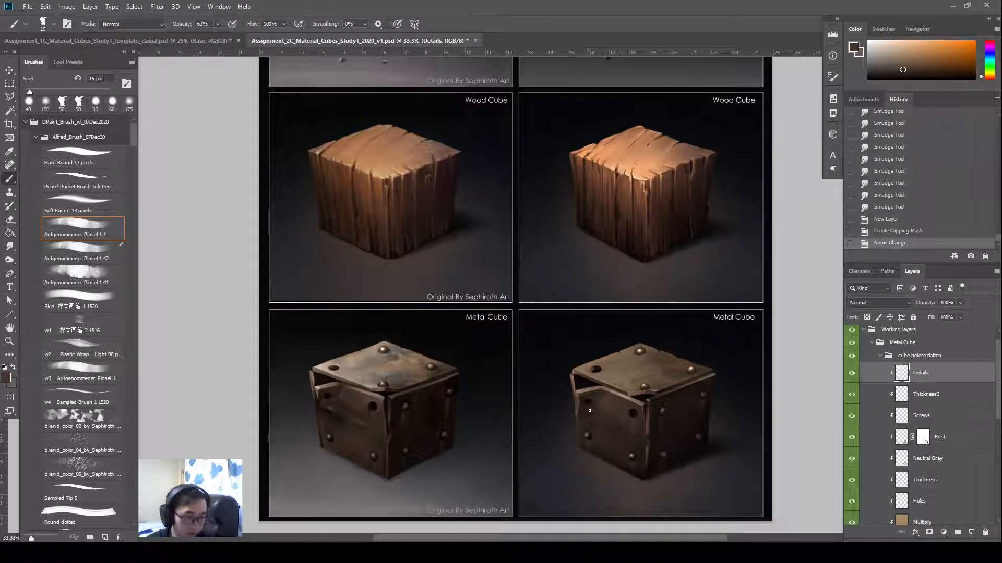
pyautogui.moveTo(593, 417); pyautogui.dragTo(589, 423)
pyautogui.hotkey('ctrl', 'z')
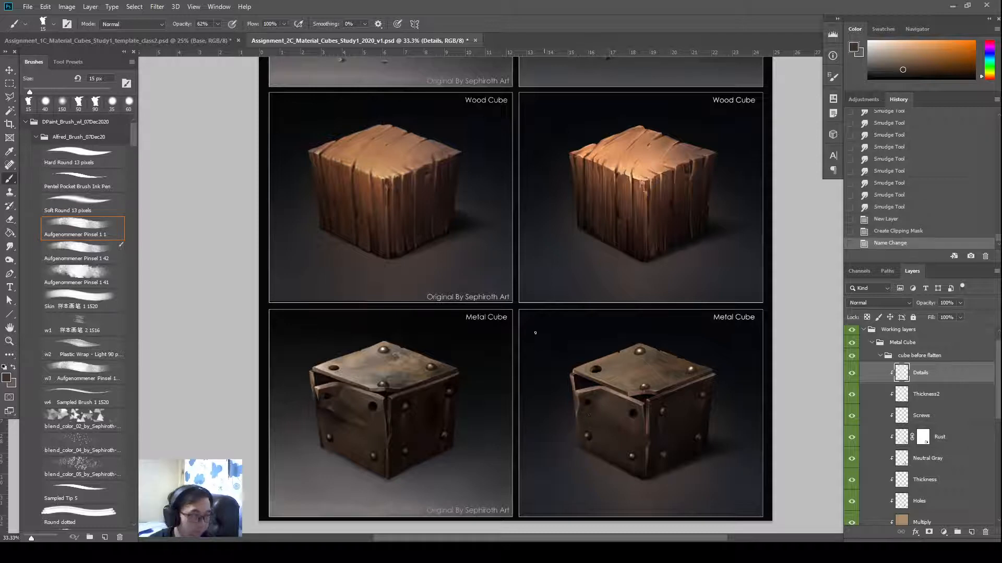
# Step: Sample the light brown of the bent lip's edge and paint a crease line across the left face with Hard Round
pyautogui.keyDown('alt'); pyautogui.click(633, 397); pyautogui.keyUp('alt')
pyautogui.click(612, 425)
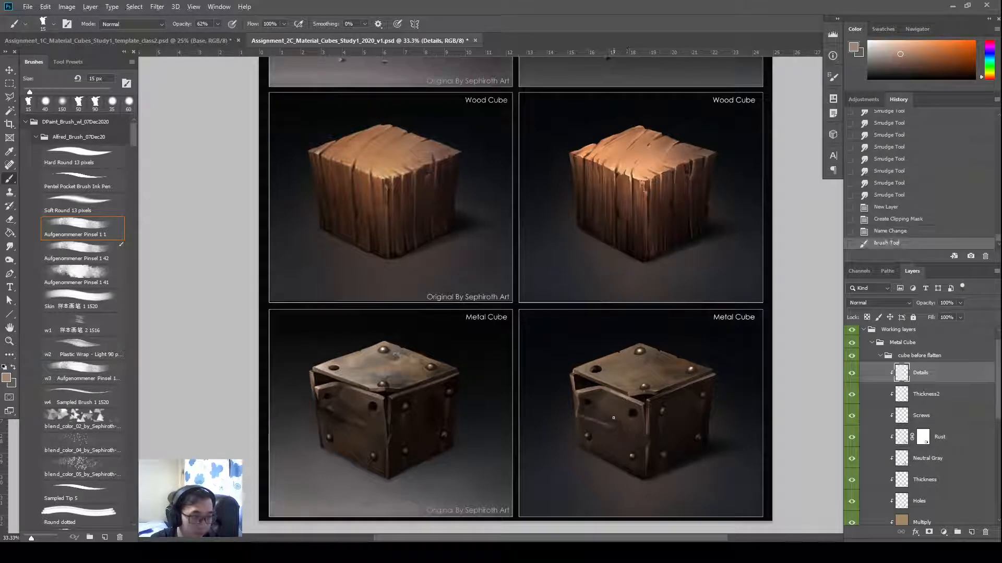
pyautogui.hotkey('ctrl', 'z')
pyautogui.hotkey('shift', ',')
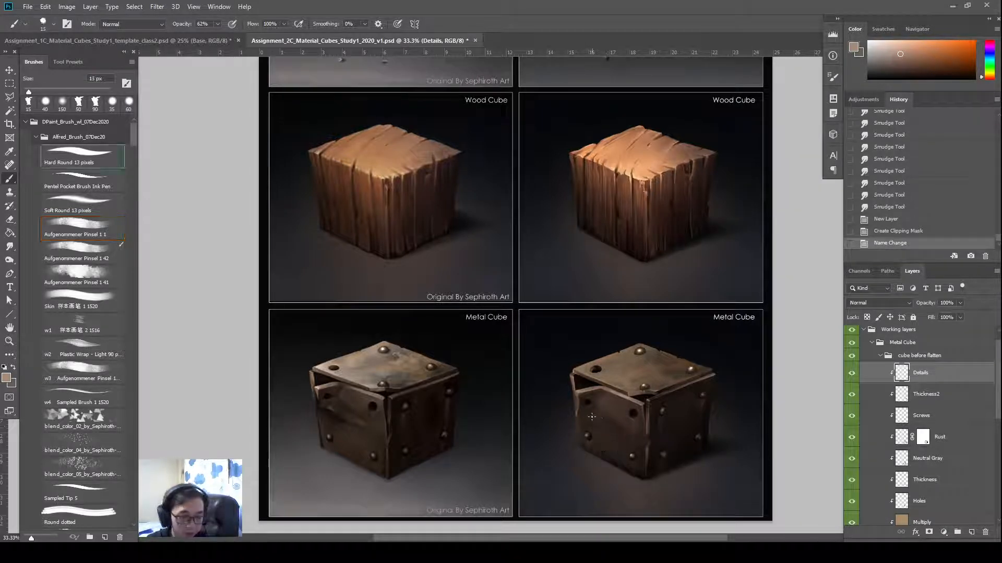
pyautogui.moveTo(591, 421); pyautogui.dragTo(607, 425)
pyautogui.press('[')
pyautogui.press('[')
pyautogui.press('[')
pyautogui.press(']')
pyautogui.press(']')
# Step: Smudge the light crease line back toward the left face's outer edge
pyautogui.press('r')
pyautogui.moveTo(602, 423)
pyautogui.mouseDown()
pyautogui.moveTo(634, 429)
pyautogui.moveTo(567, 414)
pyautogui.moveTo(591, 416)
pyautogui.mouseUp()
pyautogui.press('v')
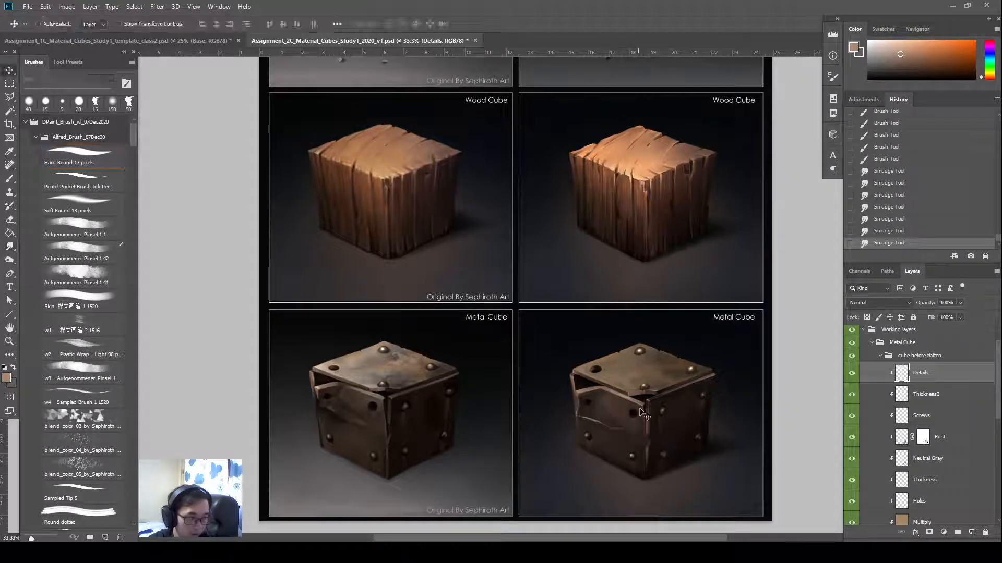
# Step: Erase the start of the crease line near the left face's outer edge
pyautogui.press('e')
pyautogui.moveTo(582, 418)
pyautogui.mouseDown()
pyautogui.moveTo(571, 415)
pyautogui.moveTo(583, 419)
pyautogui.mouseUp()
pyautogui.moveTo(585, 420)
pyautogui.mouseDown()
pyautogui.moveTo(597, 426)
pyautogui.moveTo(584, 420)
pyautogui.mouseUp()
pyautogui.moveTo(578, 417)
pyautogui.mouseDown()
pyautogui.moveTo(589, 423)
pyautogui.moveTo(585, 416)
pyautogui.mouseUp()
# Step: Paint short branching crease highlights inward from the left face's outer edge with a 15 px Hard Round brush
pyautogui.press('b')
pyautogui.moveTo(575, 413); pyautogui.dragTo(591, 417)
pyautogui.moveTo(580, 414); pyautogui.dragTo(597, 418)
pyautogui.moveTo(587, 416); pyautogui.dragTo(601, 421)
pyautogui.moveTo(592, 416); pyautogui.dragTo(584, 416)
pyautogui.moveTo(577, 414); pyautogui.dragTo(587, 416)
pyautogui.moveTo(579, 413); pyautogui.dragTo(590, 415)
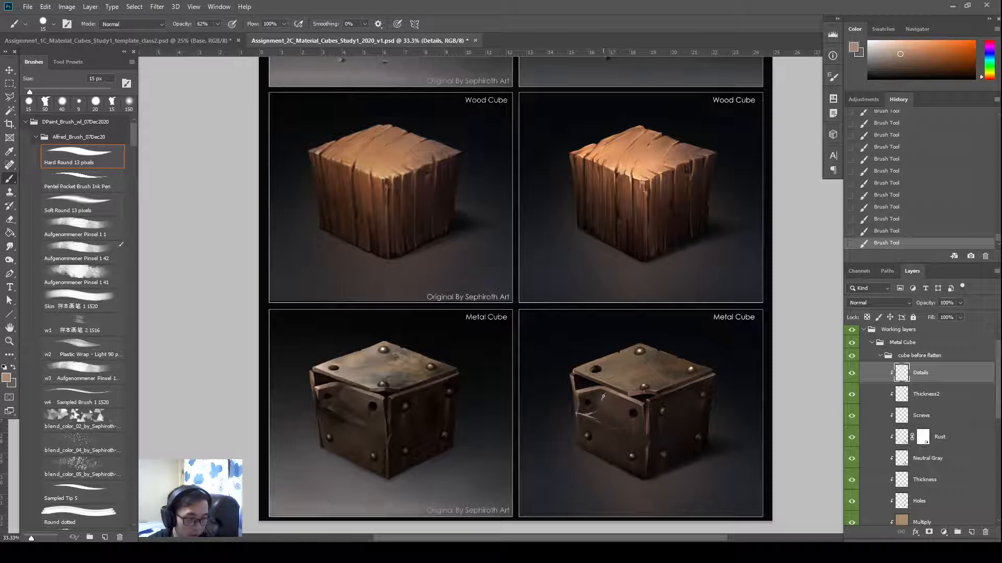
# Step: Smudge the short highlight below the bent lip, enlarging the smudge brush to 70 px
pyautogui.press('r')
pyautogui.moveTo(604, 398); pyautogui.dragTo(610, 392)
pyautogui.press(']')
pyautogui.press(']')
pyautogui.press(']')
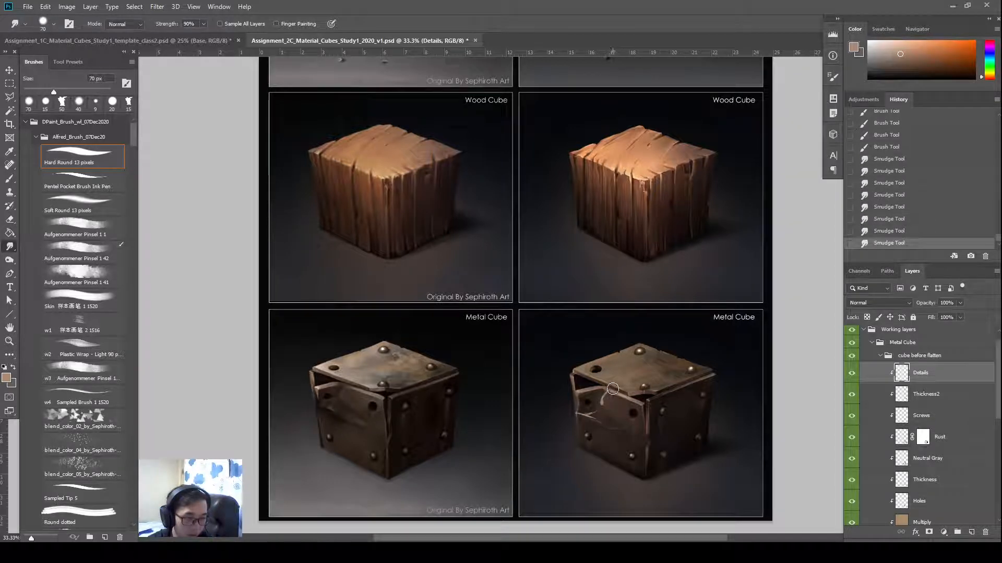
# Step: Erase the short highlight below the bent lip with a Hard Round eraser at 100% opacity, enlarged to 90 px
pyautogui.press('e')
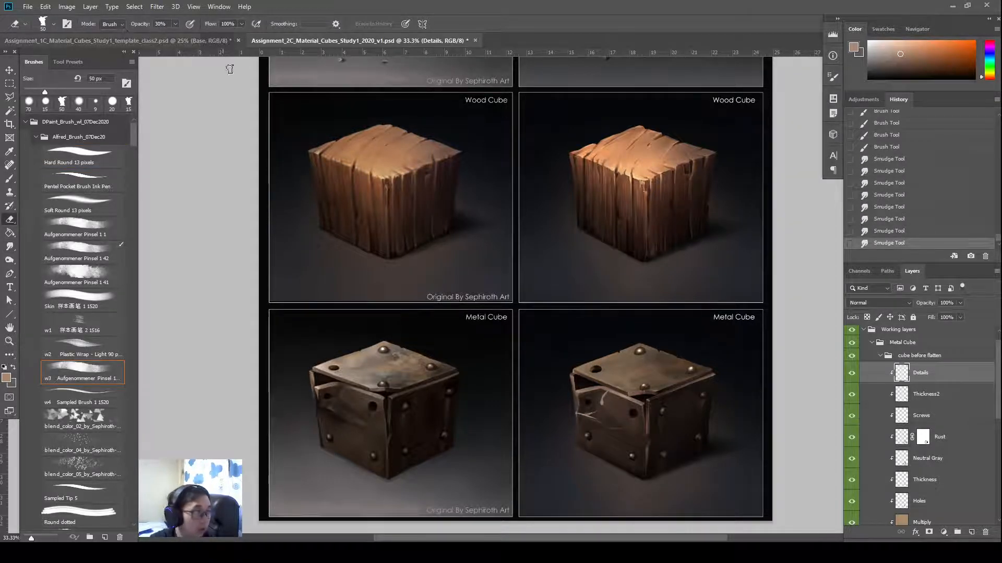
pyautogui.press('0')
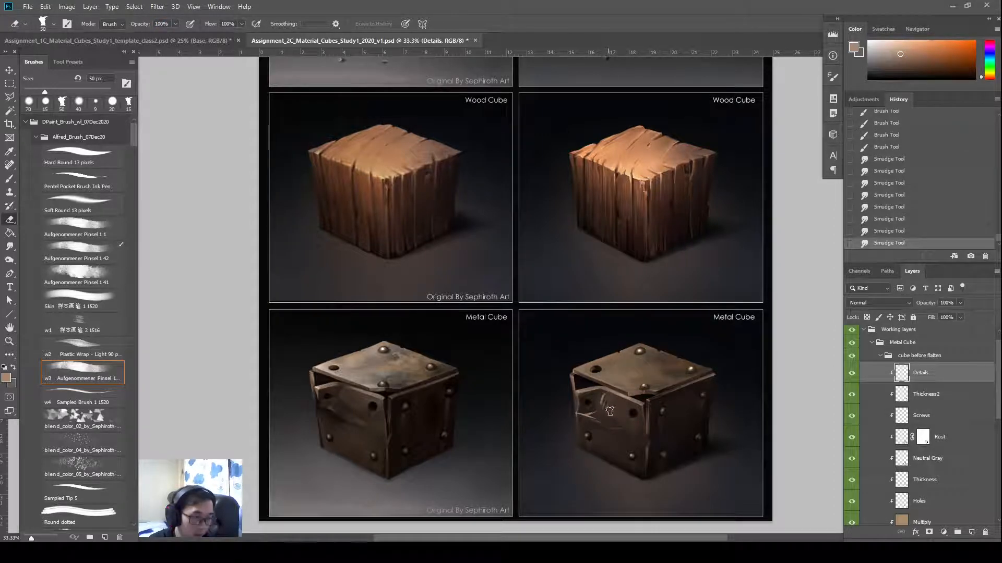
pyautogui.moveTo(609, 411); pyautogui.dragTo(607, 415)
pyautogui.moveTo(605, 395); pyautogui.dragTo(612, 412)
pyautogui.hotkey('ctrl', 'z')
pyautogui.hotkey('ctrl', 'z')
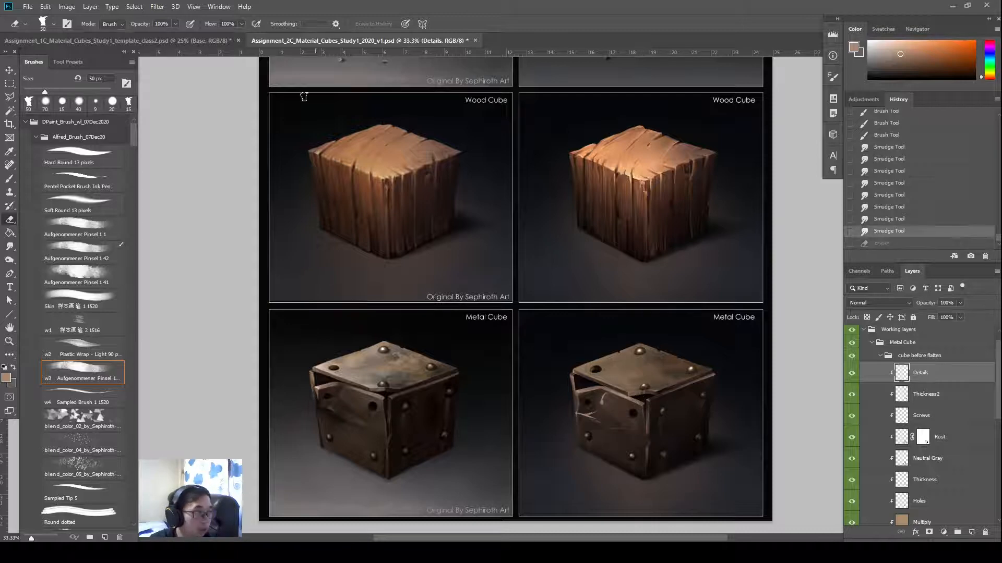
pyautogui.hotkey('shift', ',')
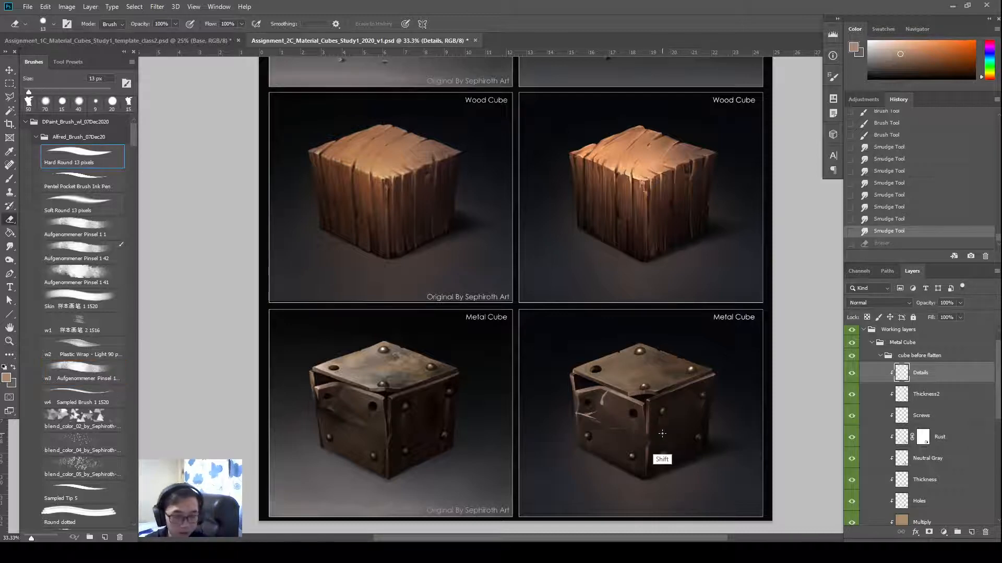
pyautogui.press(']')
pyautogui.press(']')
pyautogui.press(']')
pyautogui.moveTo(607, 392)
pyautogui.mouseDown()
pyautogui.moveTo(608, 416)
pyautogui.moveTo(611, 394)
pyautogui.moveTo(607, 414)
pyautogui.moveTo(606, 393)
pyautogui.mouseUp()
pyautogui.press(']')
pyautogui.press(']')
pyautogui.press(']')
pyautogui.hotkey('ctrl', 'z')
# Step: Smudge the crease highlights on the left face inward with the brush enlarged to 150 px
pyautogui.press('r')
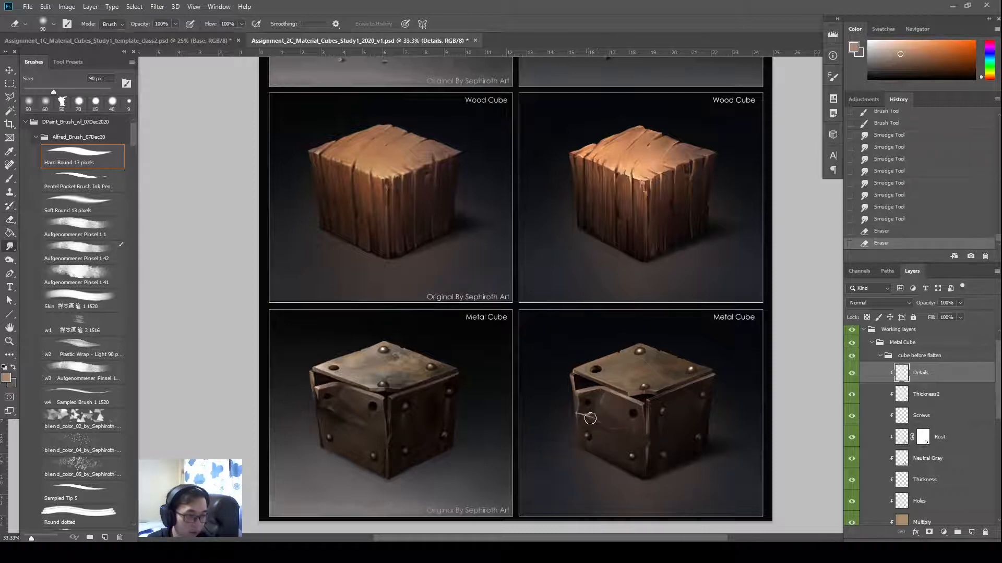
pyautogui.press(']')
pyautogui.press(']')
pyautogui.press(']')
pyautogui.press(']')
pyautogui.press(']')
pyautogui.press(']')
pyautogui.moveTo(594, 417)
pyautogui.mouseDown()
pyautogui.moveTo(624, 431)
pyautogui.moveTo(604, 428)
pyautogui.mouseUp()
# Step: Reduce the smudge brush to 70 px and refine the crease line across the middle of the left face
pyautogui.press('[')
pyautogui.press('[')
pyautogui.press('[')
pyautogui.press('[')
pyautogui.press('[')
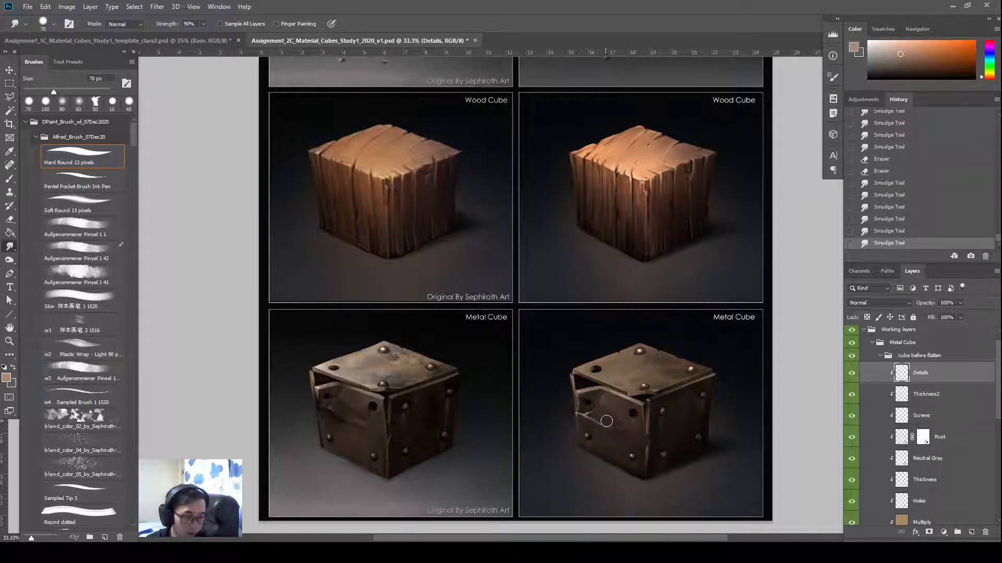
pyautogui.moveTo(586, 424)
pyautogui.mouseDown()
pyautogui.moveTo(618, 444)
pyautogui.moveTo(623, 409)
pyautogui.moveTo(641, 396)
pyautogui.moveTo(599, 416)
pyautogui.moveTo(624, 418)
pyautogui.mouseUp()
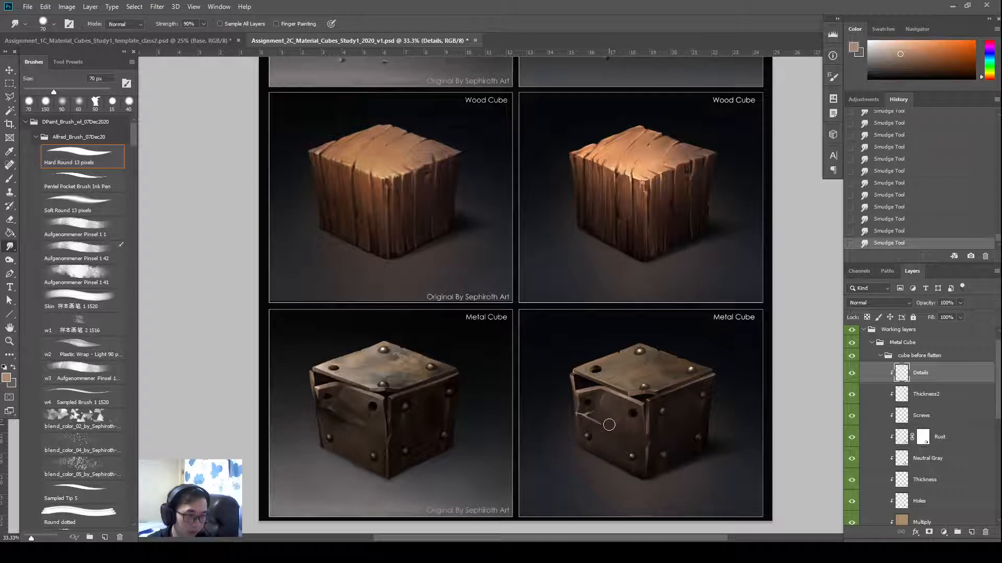
# Step: Paint the crease line's continuation toward the cube's front edge and blend it by smudging
pyautogui.press('b')
pyautogui.moveTo(609, 427)
pyautogui.mouseDown()
pyautogui.moveTo(630, 426)
pyautogui.moveTo(634, 413)
pyautogui.moveTo(616, 427)
pyautogui.moveTo(634, 419)
pyautogui.moveTo(643, 436)
pyautogui.mouseUp()
pyautogui.press('r')
# Step: Lower the eraser opacity and fade the crease lines from the front edge back to the left face's outer edge
pyautogui.press('e')
pyautogui.hotkey('ctrl', 'z')
pyautogui.press('5')
pyautogui.press('6')
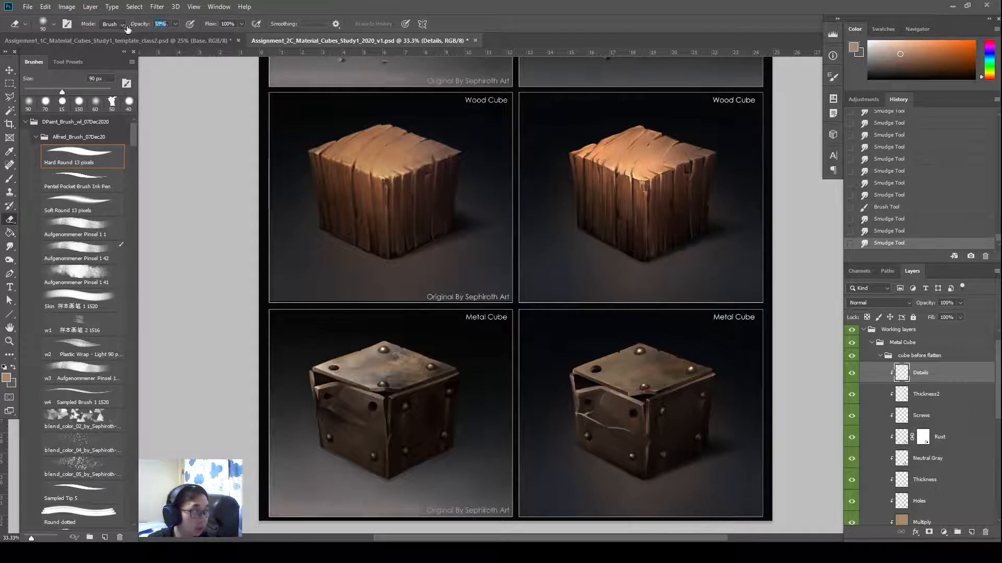
pyautogui.moveTo(641, 437)
pyautogui.mouseDown()
pyautogui.moveTo(597, 425)
pyautogui.moveTo(567, 404)
pyautogui.mouseUp()
pyautogui.press('r')
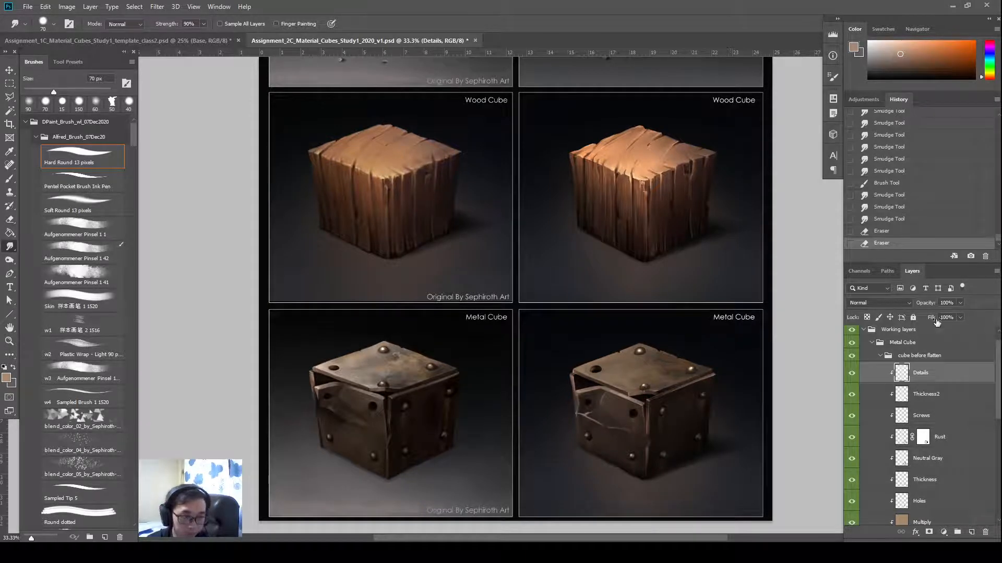
# Step: Set the Details layer's fill to 40% and reduce the smudge brush to 60 px
pyautogui.moveTo(936, 322); pyautogui.dragTo(893, 311)
pyautogui.hotkey('ctrl', '+')
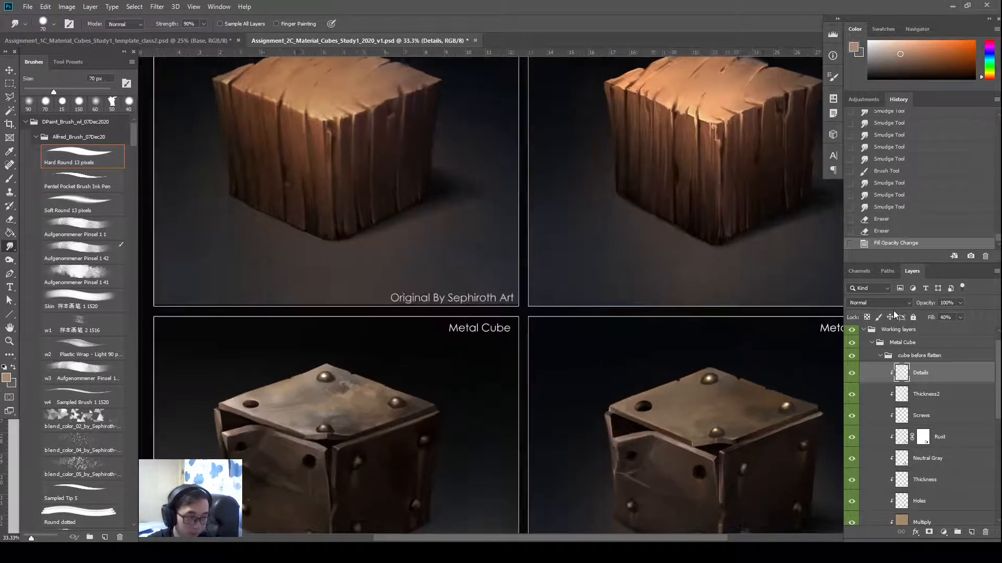
pyautogui.press('[')
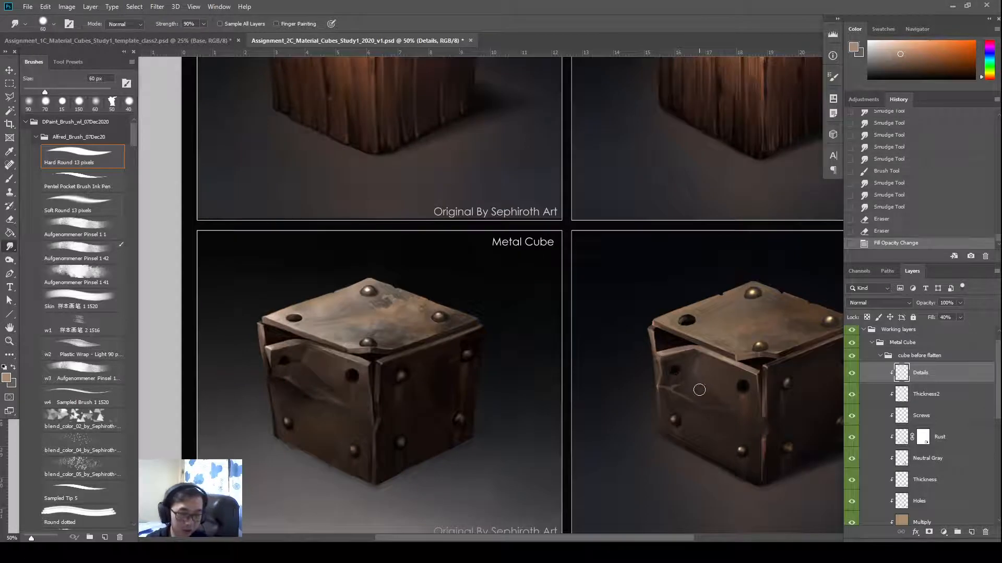
# Step: Reduce the smudge brush to 25 px and refine the crease's outer end below the left hole, undoing the last stroke
pyautogui.press('[')
pyautogui.press('[')
pyautogui.press('[')
pyautogui.press('[')
pyautogui.press('[')
pyautogui.press('[')
pyautogui.moveTo(671, 385); pyautogui.dragTo(668, 389)
pyautogui.moveTo(674, 386); pyautogui.dragTo(669, 388)
pyautogui.moveTo(673, 386); pyautogui.dragTo(671, 387)
pyautogui.moveTo(678, 384); pyautogui.dragTo(671, 387)
pyautogui.hotkey('ctrl', 'z')
# Step: Paint a highlight on the crease's outer end and nudge the Details layer slightly to the right
pyautogui.press('b')
pyautogui.moveTo(674, 385); pyautogui.dragTo(671, 385)
pyautogui.press('r')
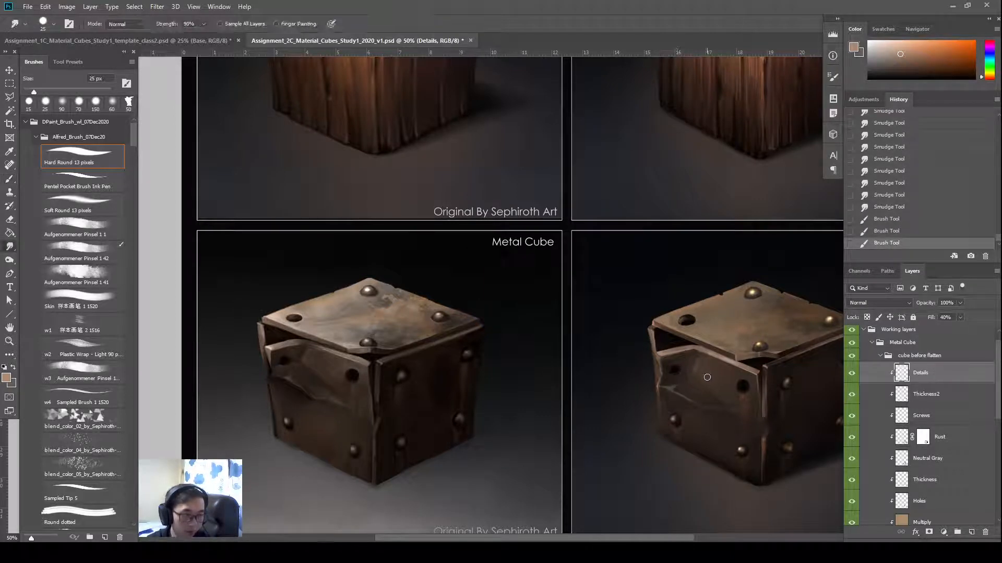
pyautogui.press('v')
pyautogui.press('Right')
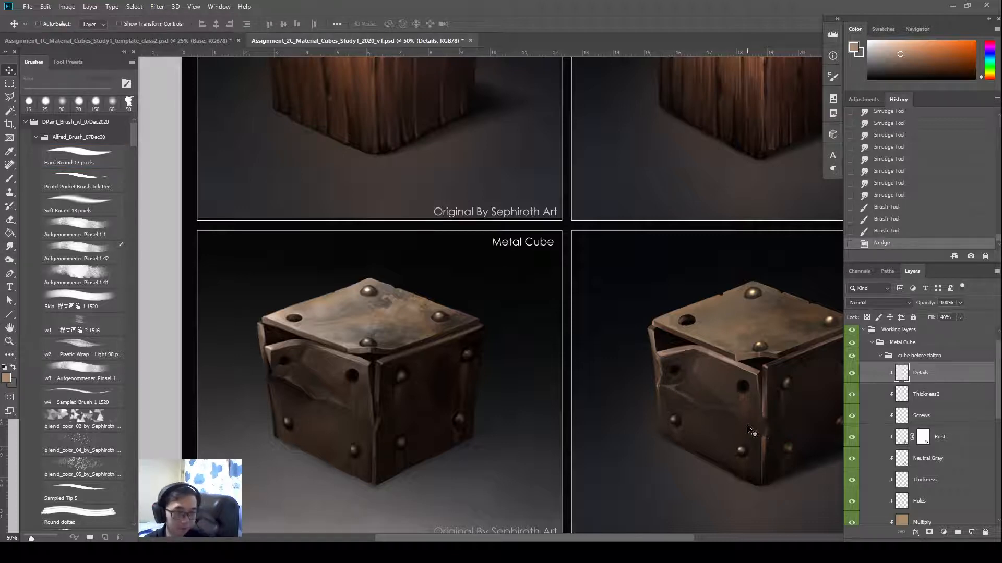
pyautogui.press('r')
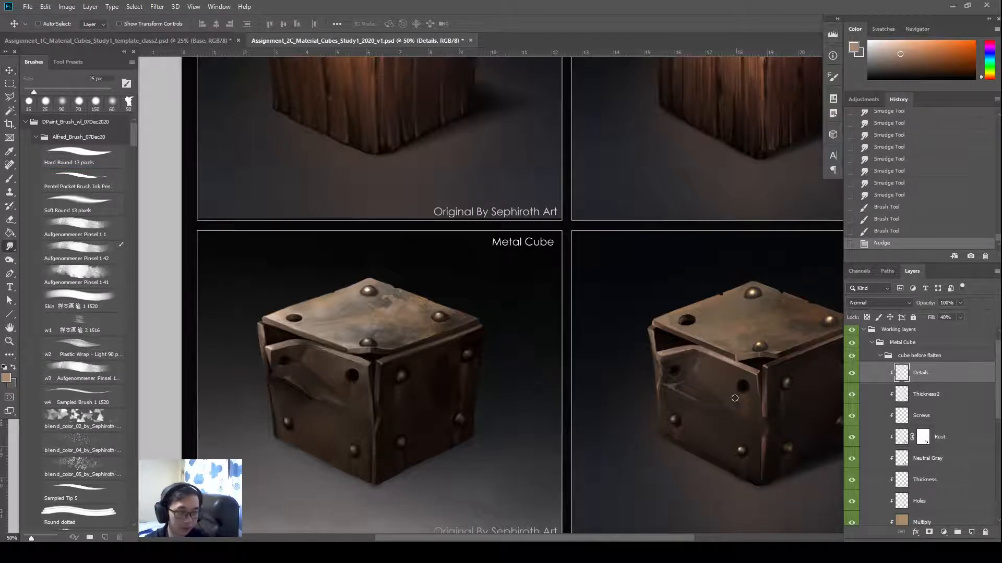
pyautogui.press('b')
pyautogui.press('r')
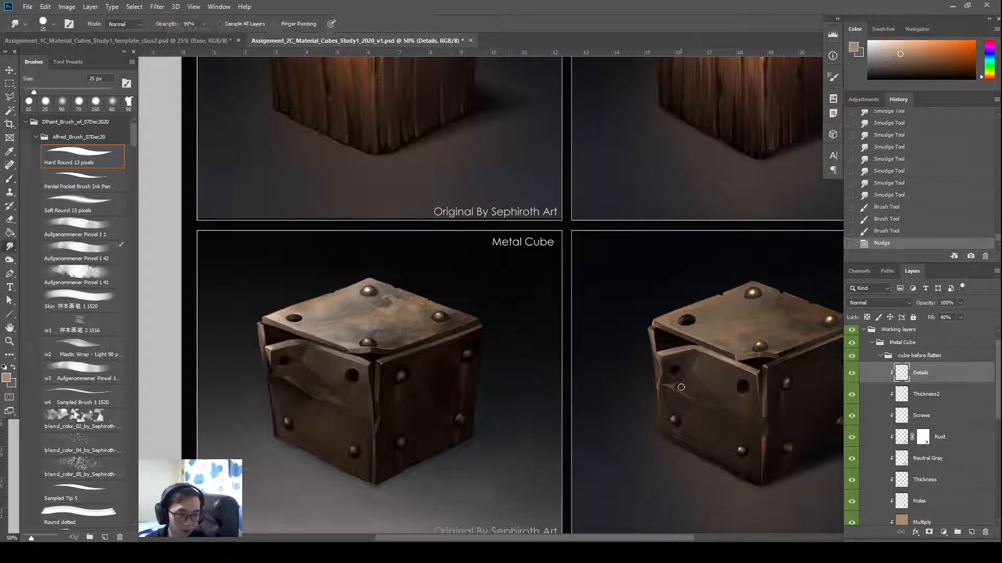
# Step: Set the smudge tool to 40 px and 80% strength and blend the crease's outer end
pyautogui.press(']')
pyautogui.moveTo(676, 387); pyautogui.dragTo(686, 392)
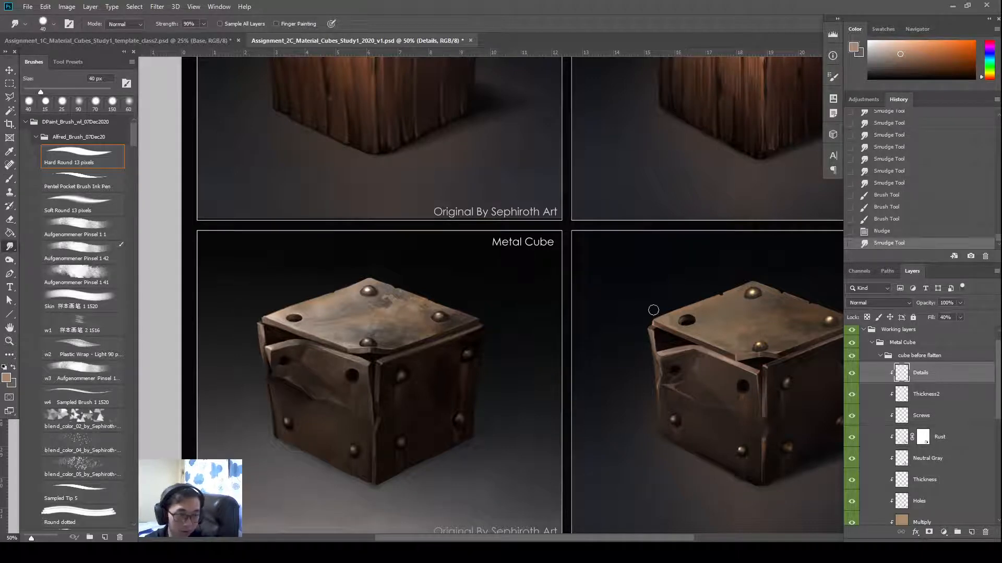
pyautogui.hotkey('ctrl', 'z')
pyautogui.click(189, 24)
pyautogui.write('80')
pyautogui.press('Return')
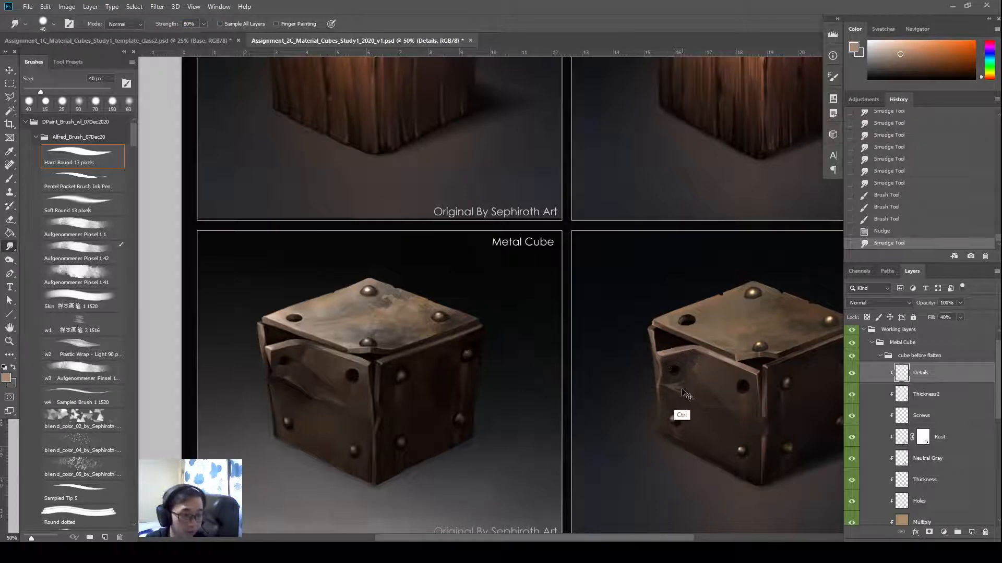
pyautogui.moveTo(671, 385); pyautogui.dragTo(677, 386)
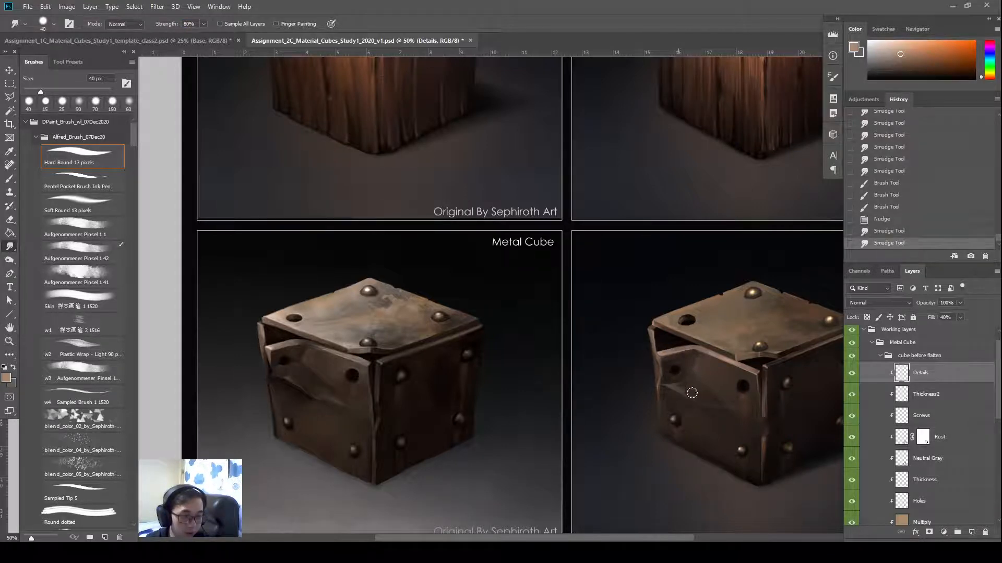
# Step: Paint and smudge the crease line across the left face toward the hole by the front edge
pyautogui.moveTo(676, 388)
pyautogui.mouseDown()
pyautogui.moveTo(732, 400)
pyautogui.moveTo(704, 402)
pyautogui.moveTo(726, 401)
pyautogui.mouseUp()
pyautogui.moveTo(736, 399)
pyautogui.mouseDown()
pyautogui.moveTo(702, 402)
pyautogui.moveTo(736, 401)
pyautogui.moveTo(710, 400)
pyautogui.moveTo(720, 407)
pyautogui.moveTo(699, 391)
pyautogui.moveTo(710, 392)
pyautogui.moveTo(704, 400)
pyautogui.moveTo(691, 384)
pyautogui.moveTo(695, 374)
pyautogui.moveTo(741, 405)
pyautogui.mouseUp()
pyautogui.press('b')
pyautogui.press('r')
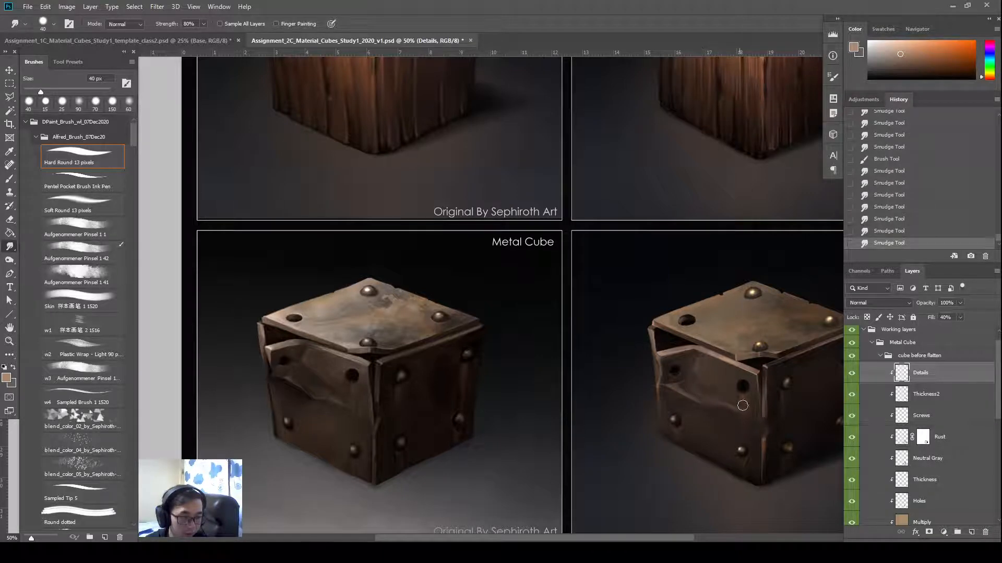
# Step: Enlarge the smudge brush to 200 px
pyautogui.press(']')
pyautogui.press(']')
pyautogui.press(']')
pyautogui.press(']')
pyautogui.press(']')
pyautogui.press(']')
pyautogui.press(']')
pyautogui.press(']')
pyautogui.press(']')
pyautogui.press(']')
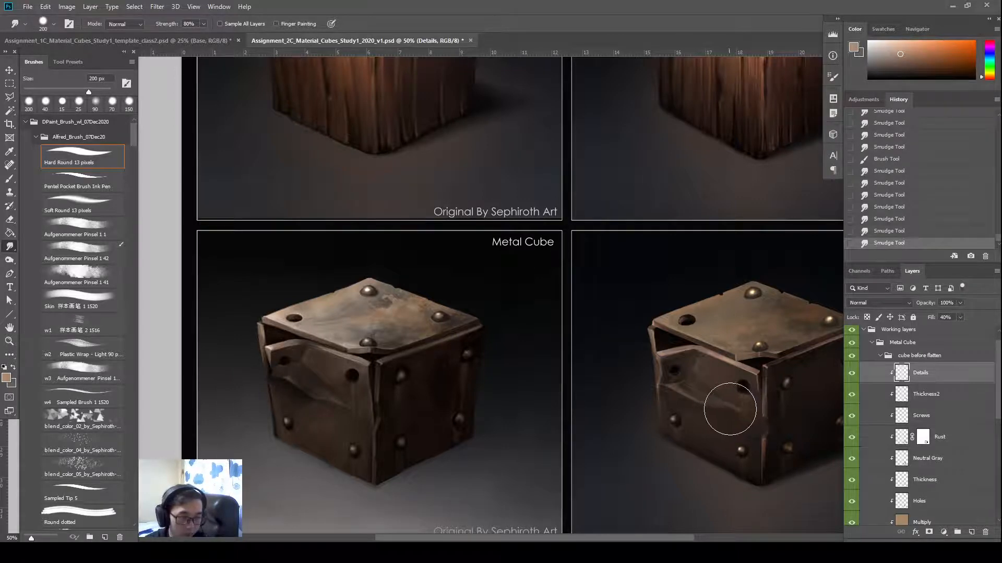
# Step: Warp the Details layer to bend the crease's inner end slightly toward the cube's front edge
pyautogui.hotkey('ctrl', 't')
pyautogui.rightClick(709, 398)
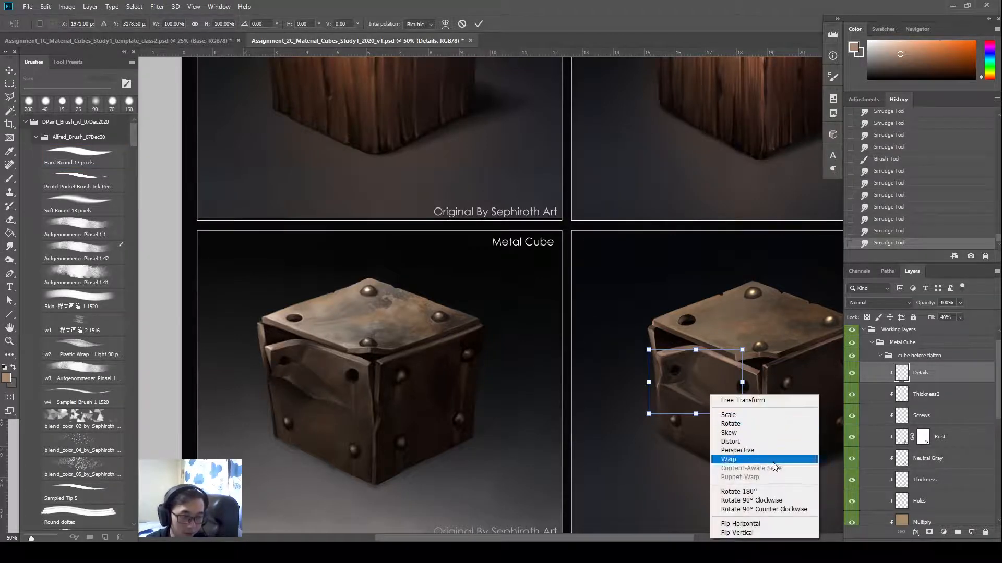
pyautogui.click(775, 463)
pyautogui.moveTo(728, 419)
pyautogui.mouseDown()
pyautogui.moveTo(715, 398)
pyautogui.moveTo(743, 418)
pyautogui.mouseUp()
pyautogui.press('Return')
# Step: Fade the paint between the front-edge hole and the screw below it with a 90 px eraser at 56% opacity
pyautogui.press('e')
pyautogui.moveTo(748, 422); pyautogui.dragTo(745, 439)
pyautogui.moveTo(744, 443); pyautogui.dragTo(744, 447)
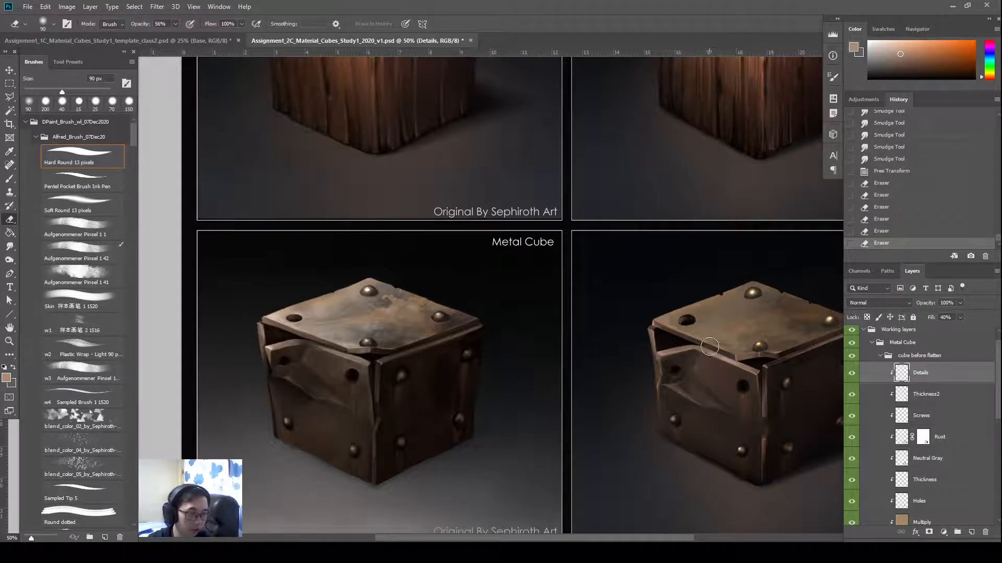
# Step: Paint a short dent highlight below the bent plate's upper edge and blend it with a 90 px smudge brush
pyautogui.press('b')
pyautogui.moveTo(694, 361); pyautogui.dragTo(693, 368)
pyautogui.press('r')
pyautogui.moveTo(696, 360); pyautogui.dragTo(702, 358)
pyautogui.press(']')
pyautogui.press('[')
pyautogui.press('[')
pyautogui.press('[')
pyautogui.press('[')
pyautogui.press('[')
pyautogui.press('[')
pyautogui.moveTo(701, 356); pyautogui.dragTo(702, 359)
pyautogui.moveTo(703, 358)
pyautogui.mouseDown()
pyautogui.moveTo(737, 345)
pyautogui.moveTo(677, 358)
pyautogui.mouseUp()
# Step: Fade the dent area between the crease and the plate's upper edge with the 90 px eraser, undoing the extra stroke
pyautogui.press('e')
pyautogui.moveTo(701, 405); pyautogui.dragTo(691, 374)
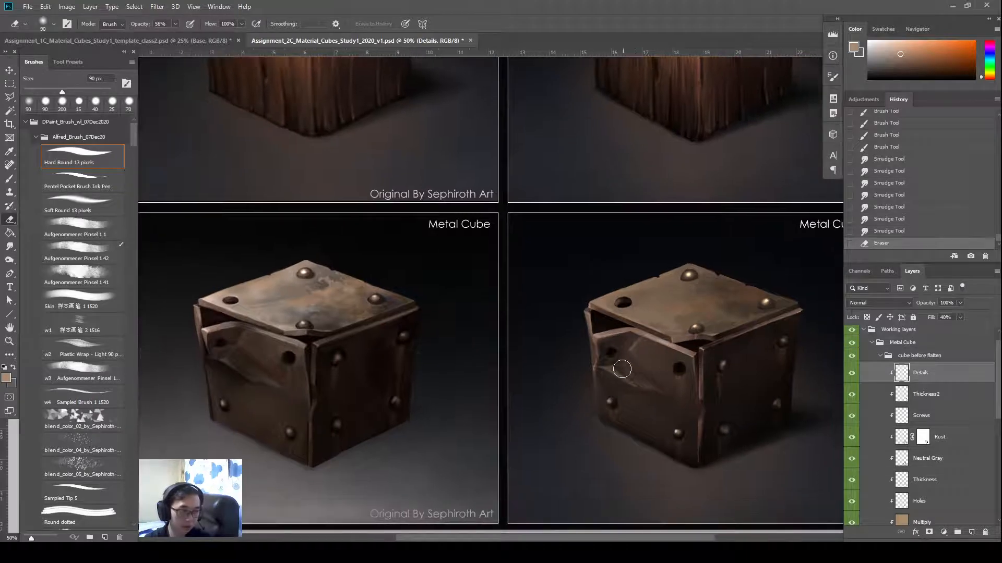
pyautogui.moveTo(617, 365)
pyautogui.mouseDown()
pyautogui.moveTo(646, 365)
pyautogui.moveTo(646, 406)
pyautogui.mouseUp()
pyautogui.hotkey('ctrl', 'z')
# Step: Smudge and erase the dent highlights around the left hole, and toggle the Details layer's visibility to compare
pyautogui.press('r')
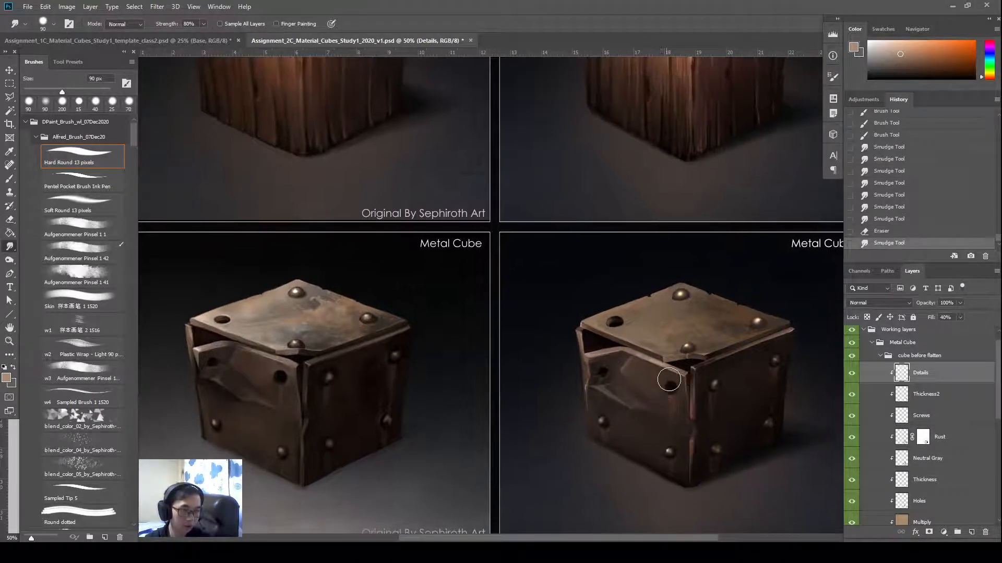
pyautogui.moveTo(594, 378)
pyautogui.mouseDown()
pyautogui.moveTo(599, 369)
pyautogui.moveTo(599, 396)
pyautogui.moveTo(610, 386)
pyautogui.moveTo(586, 384)
pyautogui.moveTo(577, 406)
pyautogui.moveTo(565, 407)
pyautogui.moveTo(594, 391)
pyautogui.moveTo(583, 389)
pyautogui.mouseUp()
pyautogui.press('e')
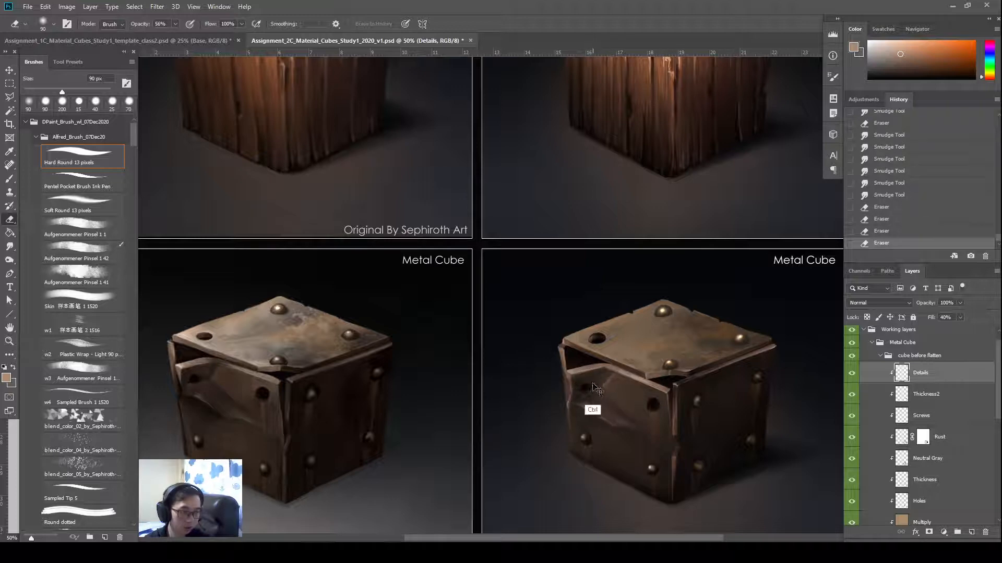
pyautogui.press('r')
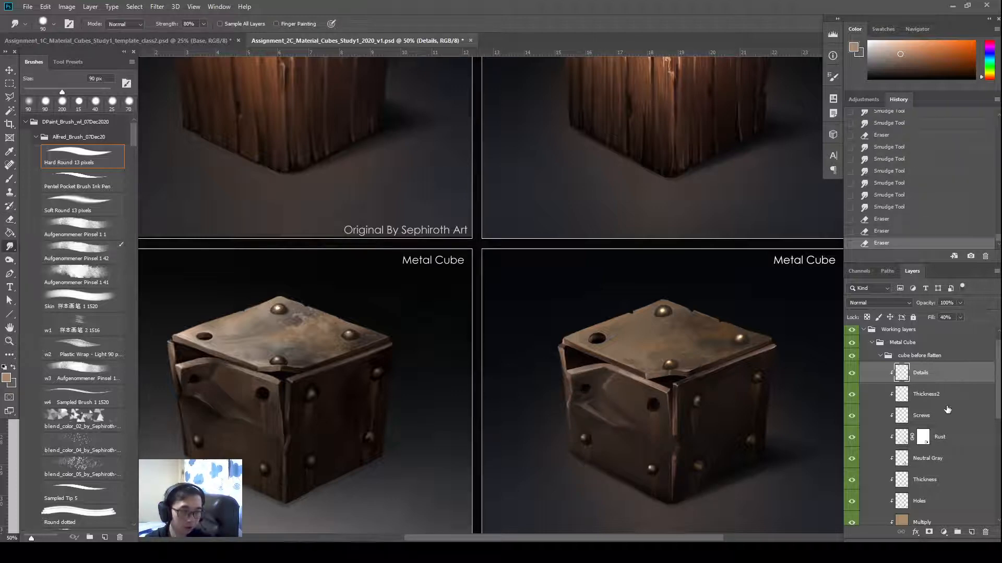
pyautogui.click(851, 375)
pyautogui.click(851, 375)
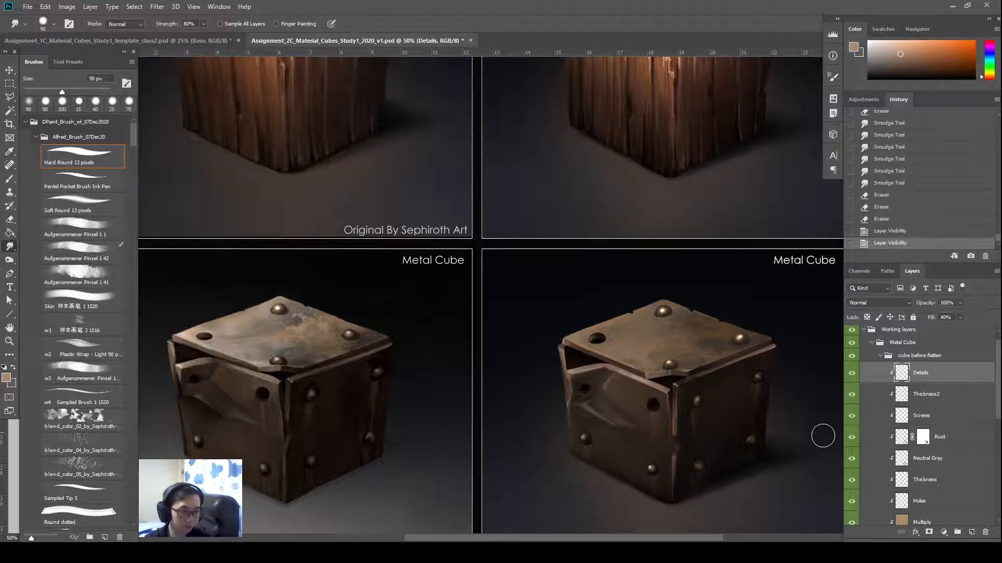
# Step: Sample a dark tone from the reference cube's dent and paint a shadow under the crease with a 20 px brush
pyautogui.press('b')
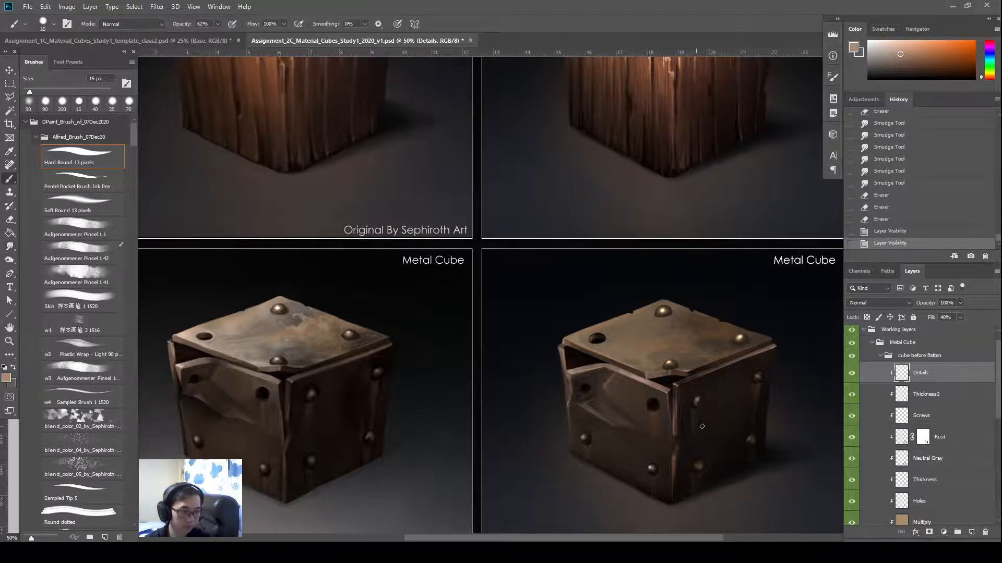
pyautogui.press('x')
pyautogui.keyDown('alt'); pyautogui.click(210, 404); pyautogui.keyUp('alt')
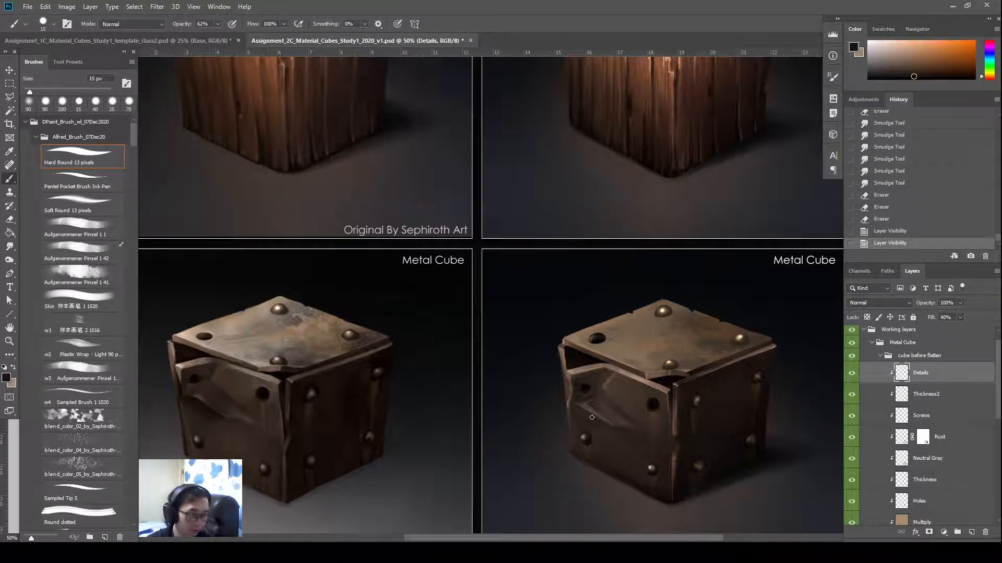
pyautogui.moveTo(592, 416); pyautogui.dragTo(604, 423)
pyautogui.moveTo(587, 413); pyautogui.dragTo(600, 422)
pyautogui.moveTo(579, 409); pyautogui.dragTo(604, 424)
pyautogui.moveTo(584, 412); pyautogui.dragTo(603, 422)
pyautogui.moveTo(583, 411); pyautogui.dragTo(601, 421)
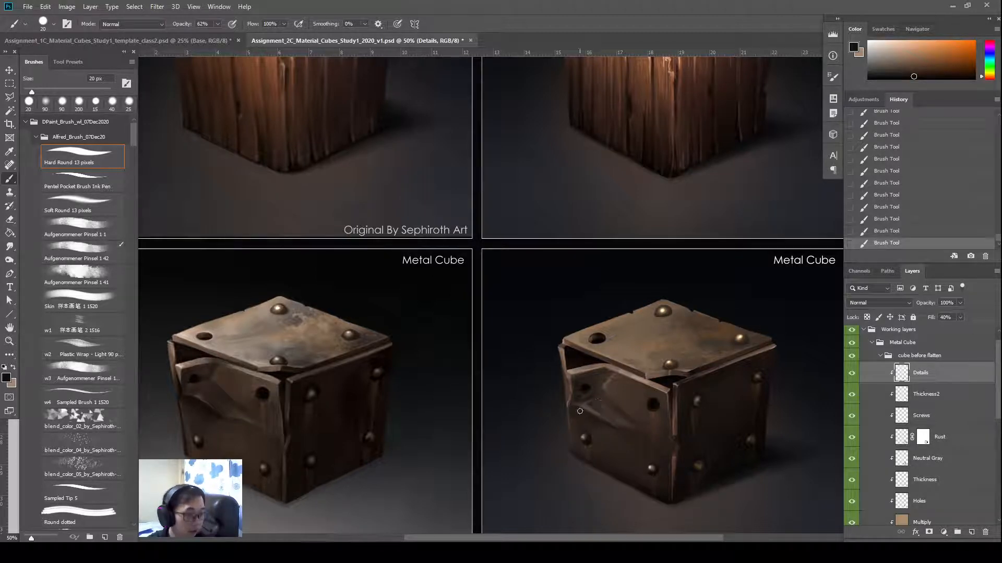
# Step: Darken the area under the crease with a 150 px Burn tool at 22% exposure, and reduce the brush size
pyautogui.press('o')
pyautogui.moveTo(606, 425); pyautogui.dragTo(560, 414)
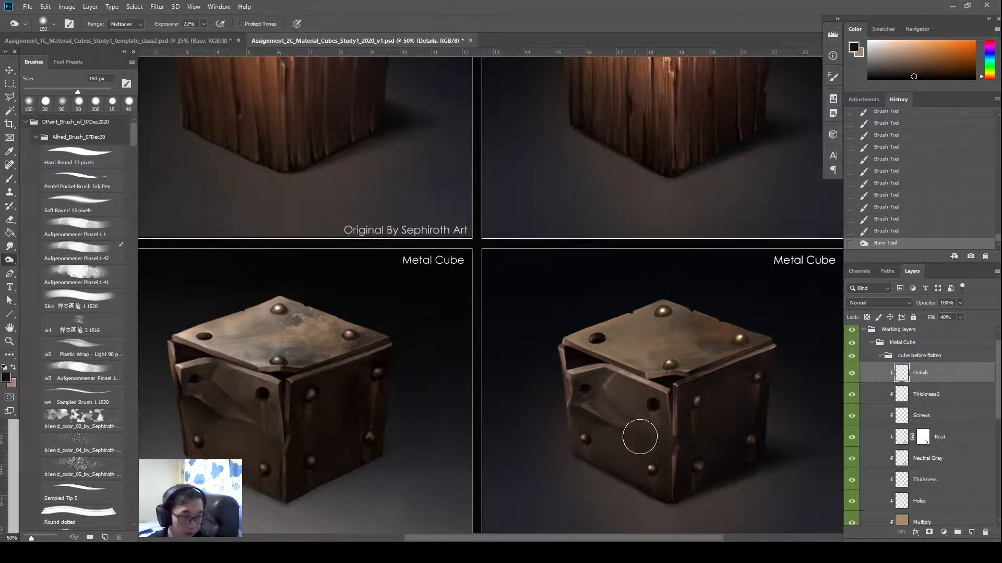
pyautogui.moveTo(639, 437)
pyautogui.mouseDown()
pyautogui.moveTo(537, 398)
pyautogui.moveTo(562, 440)
pyautogui.moveTo(596, 435)
pyautogui.moveTo(565, 414)
pyautogui.moveTo(576, 413)
pyautogui.moveTo(625, 429)
pyautogui.moveTo(574, 415)
pyautogui.moveTo(623, 437)
pyautogui.moveTo(577, 433)
pyautogui.moveTo(578, 444)
pyautogui.moveTo(603, 435)
pyautogui.moveTo(588, 416)
pyautogui.mouseUp()
pyautogui.press('[')
pyautogui.press('[')
pyautogui.press('[')
pyautogui.press('[')
# Step: Blend the shadow under the crease down toward the lower screw with a 50 to 60 px smudge brush
pyautogui.press('r')
pyautogui.press('[')
pyautogui.press('[')
pyautogui.press('[')
pyautogui.press('[')
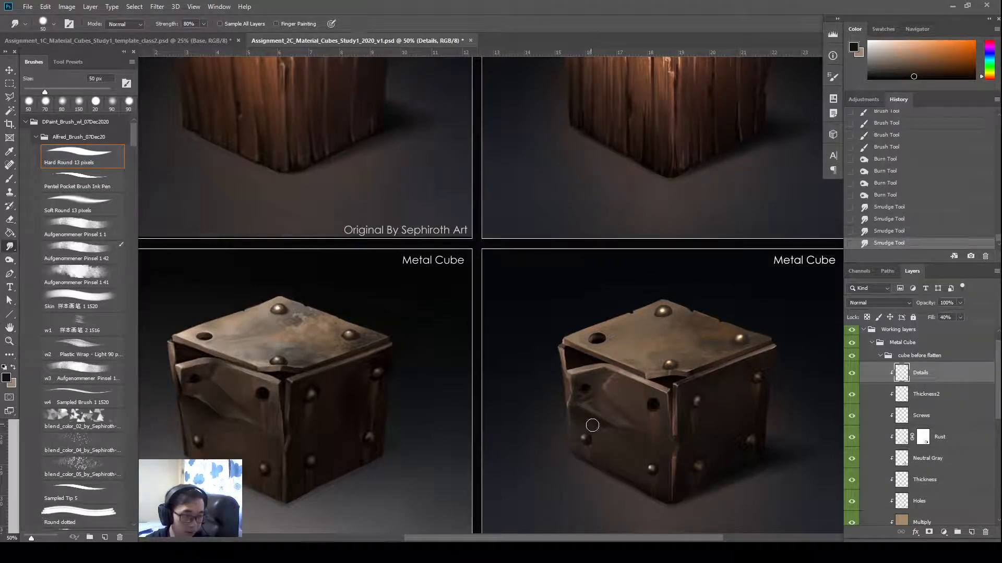
pyautogui.press(']')
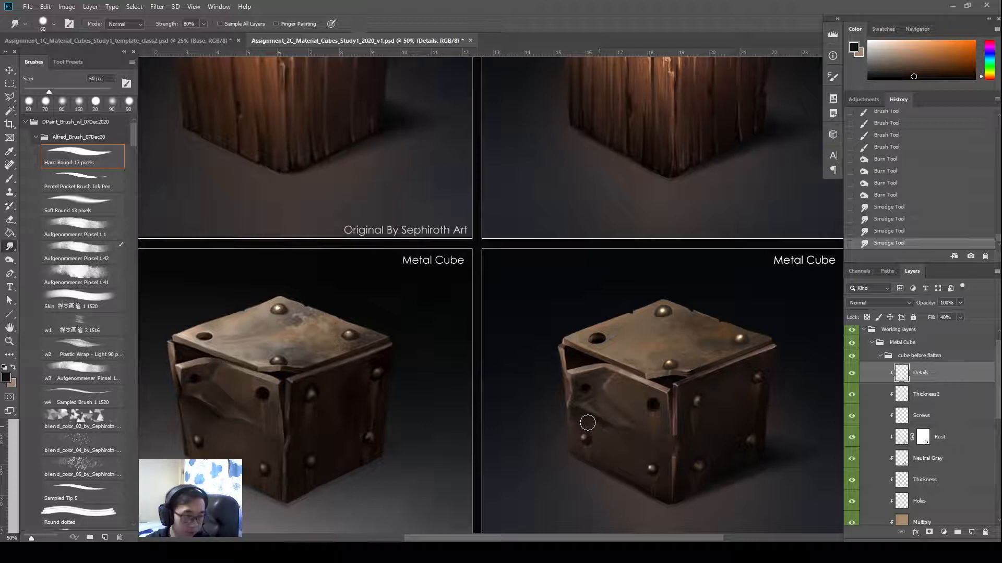
pyautogui.moveTo(598, 437); pyautogui.dragTo(603, 448)
# Step: Undo a wide burn stroke and darken the crease's outer end with a 90 px Burn brush instead
pyautogui.press('o')
pyautogui.press(']')
pyautogui.press(']')
pyautogui.moveTo(567, 414)
pyautogui.mouseDown()
pyautogui.moveTo(596, 416)
pyautogui.moveTo(621, 437)
pyautogui.mouseUp()
pyautogui.press('[')
pyautogui.press('[')
pyautogui.press('[')
pyautogui.hotkey('ctrl', 'z')
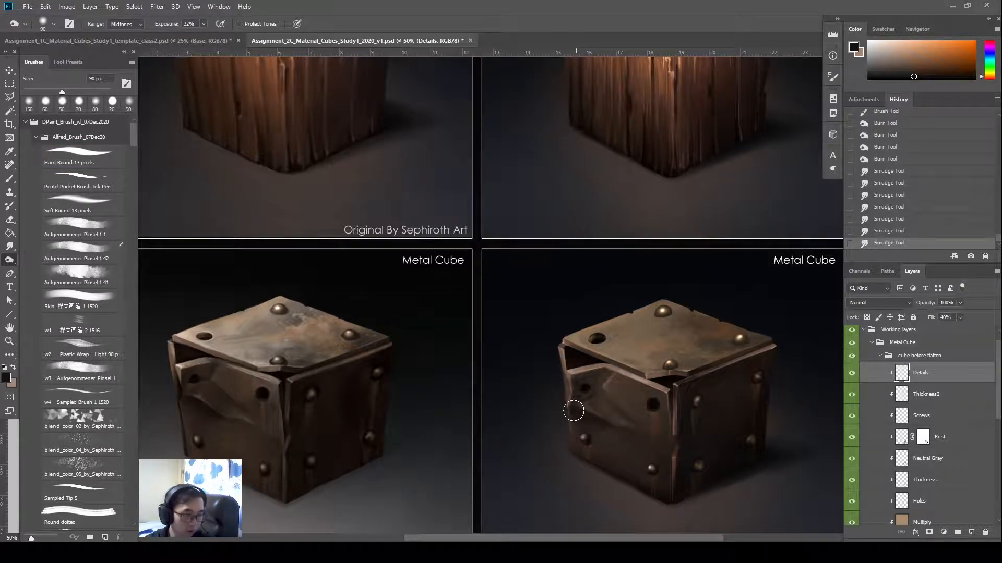
pyautogui.moveTo(574, 411)
pyautogui.mouseDown()
pyautogui.moveTo(603, 424)
pyautogui.moveTo(584, 420)
pyautogui.mouseUp()
# Step: Sample a light brown from the plate's upper edge and paint a thin highlight along the crease's outer end at 9 px
pyautogui.press('b')
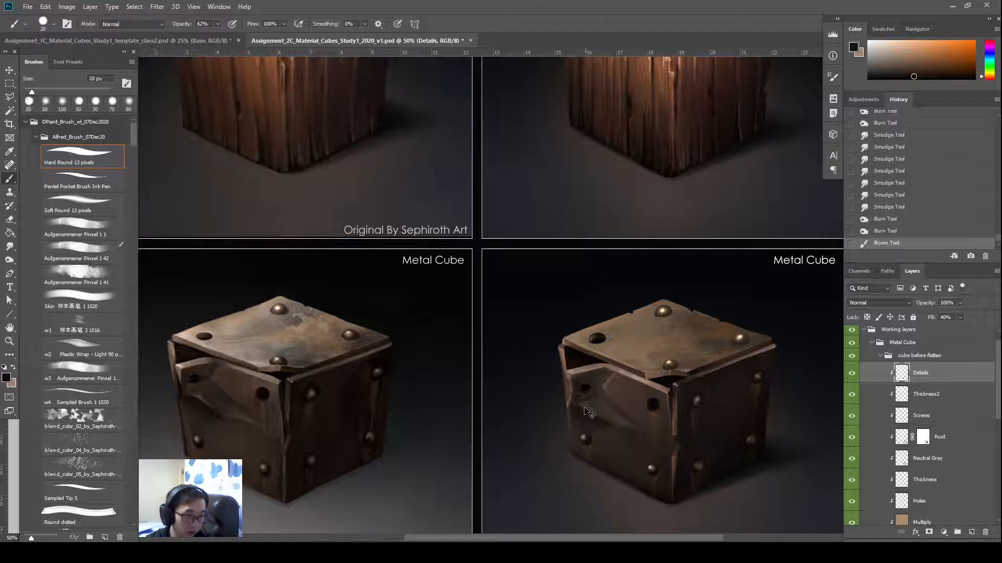
pyautogui.keyDown('alt'); pyautogui.click(579, 406); pyautogui.keyUp('alt')
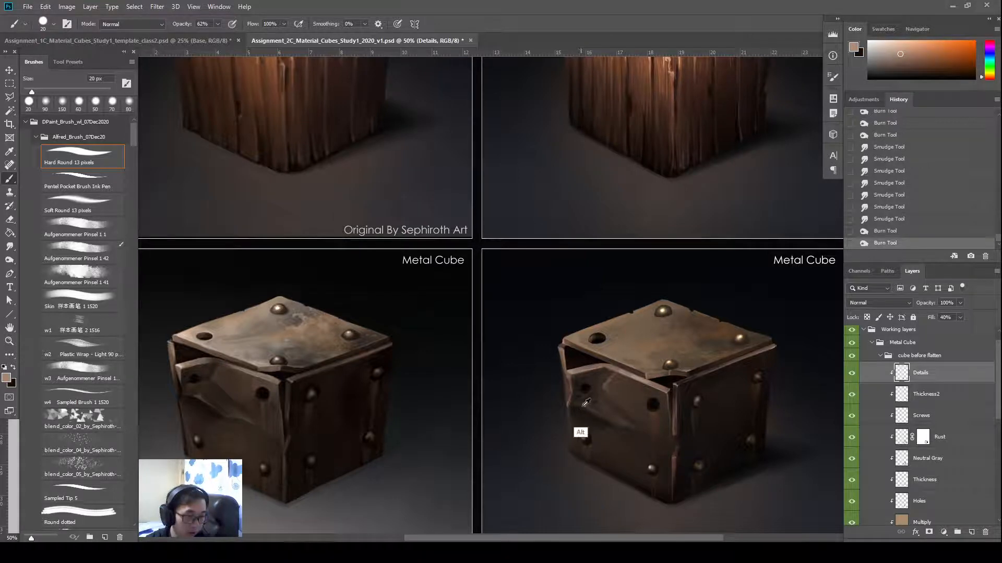
pyautogui.keyDown('alt'); pyautogui.click(619, 374); pyautogui.keyUp('alt')
pyautogui.moveTo(585, 400); pyautogui.dragTo(584, 407)
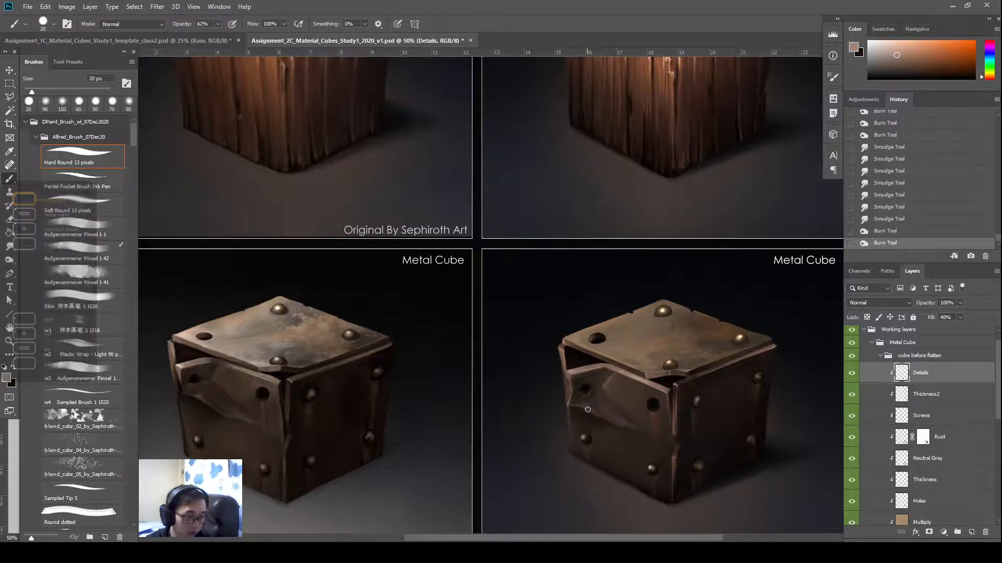
pyautogui.hotkey('ctrl', 'z')
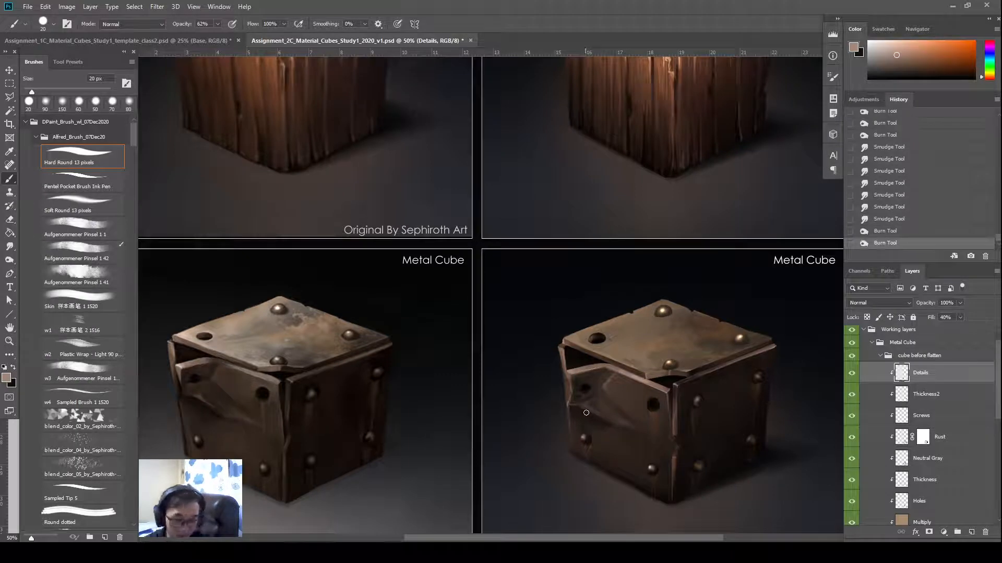
pyautogui.press('[')
pyautogui.moveTo(580, 408); pyautogui.dragTo(578, 407)
pyautogui.moveTo(574, 405); pyautogui.dragTo(582, 409)
pyautogui.moveTo(580, 407); pyautogui.dragTo(589, 411)
pyautogui.moveTo(589, 410); pyautogui.dragTo(595, 412)
# Step: Blend the thin crease highlight below the left hole with a 20 px smudge brush
pyautogui.press('r')
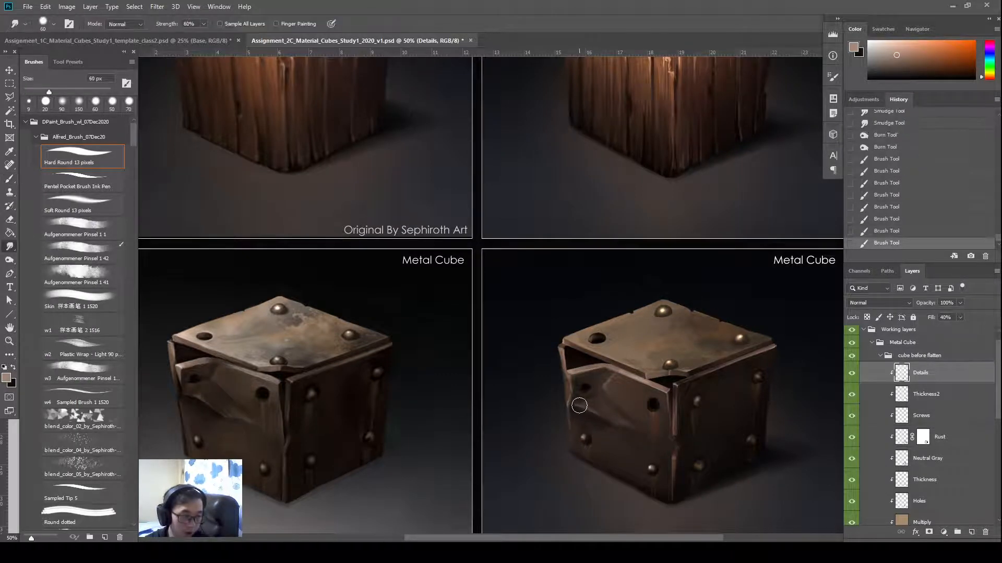
pyautogui.press('[')
pyautogui.press('[')
pyautogui.press('[')
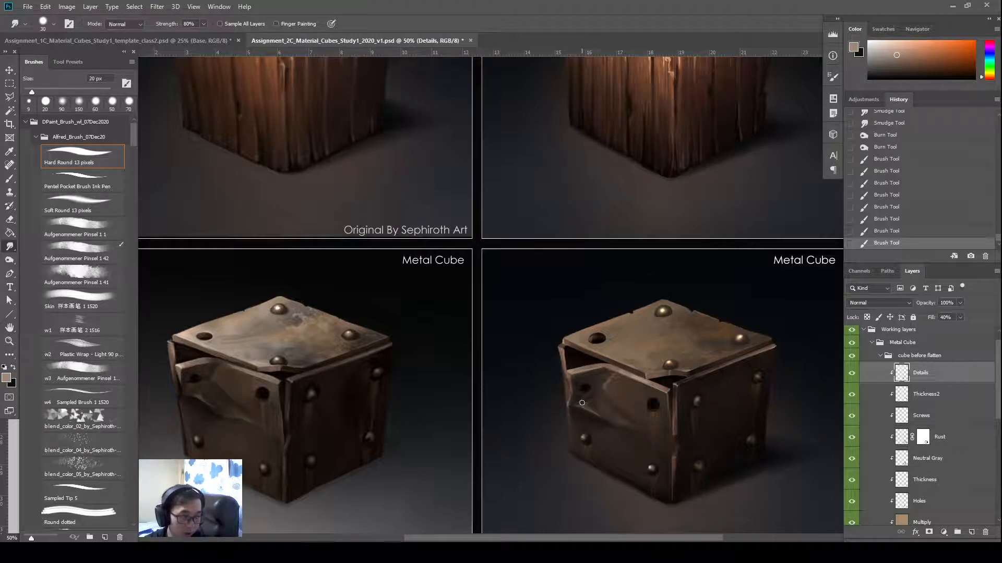
pyautogui.moveTo(573, 401); pyautogui.dragTo(583, 406)
pyautogui.moveTo(578, 404); pyautogui.dragTo(583, 407)
pyautogui.moveTo(578, 405)
pyautogui.mouseDown()
pyautogui.moveTo(600, 393)
pyautogui.moveTo(596, 407)
pyautogui.moveTo(608, 403)
pyautogui.mouseUp()
# Step: Enlarge the smudge brush to 45 px and soften the crease highlight into the dent around the left hole
pyautogui.press('[')
pyautogui.press(']')
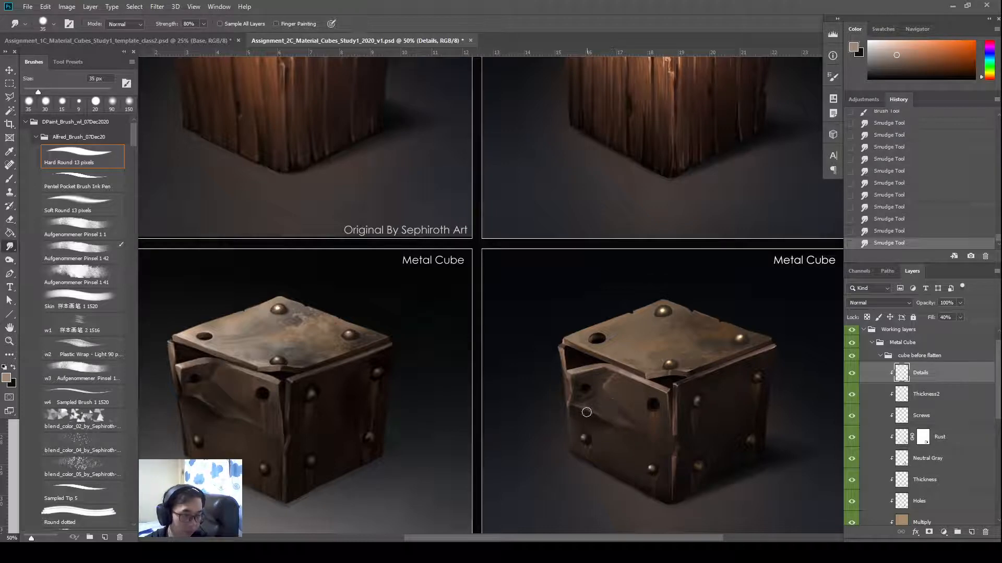
pyautogui.moveTo(575, 407); pyautogui.dragTo(598, 404)
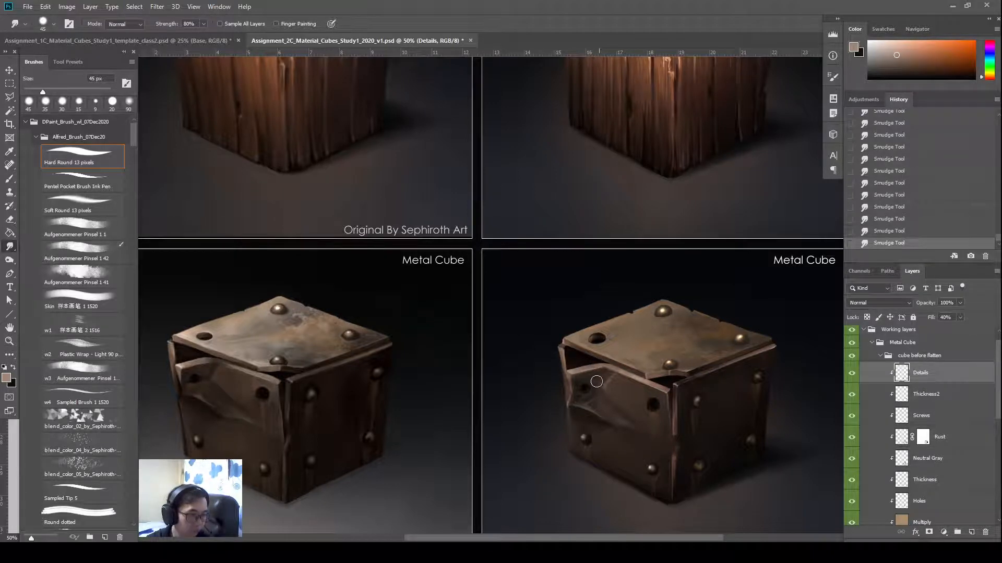
pyautogui.press('b')
pyautogui.press('r')
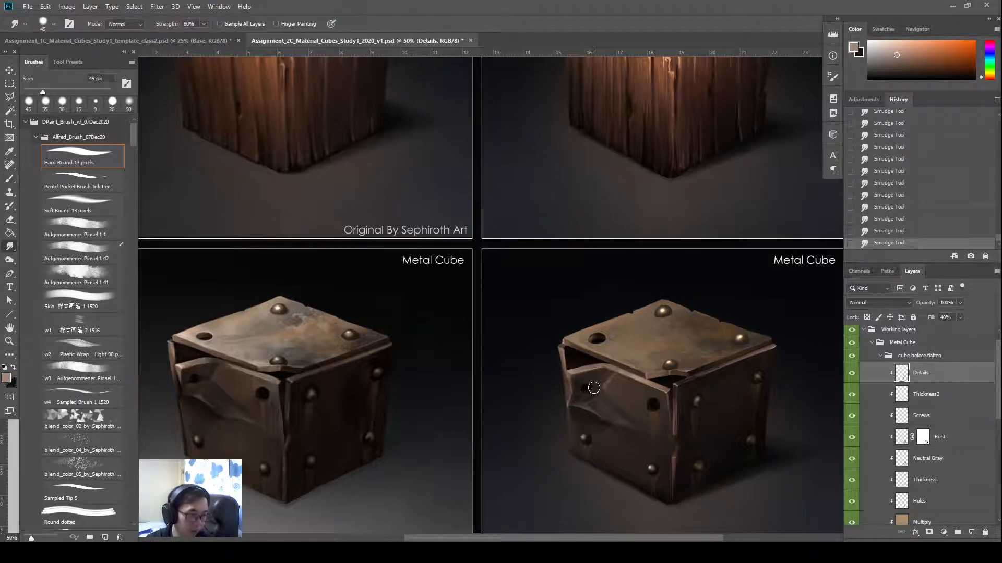
# Step: Sample a near-black from the front plate's left hole and darken the hole with short 9 px brush strokes
pyautogui.press('b')
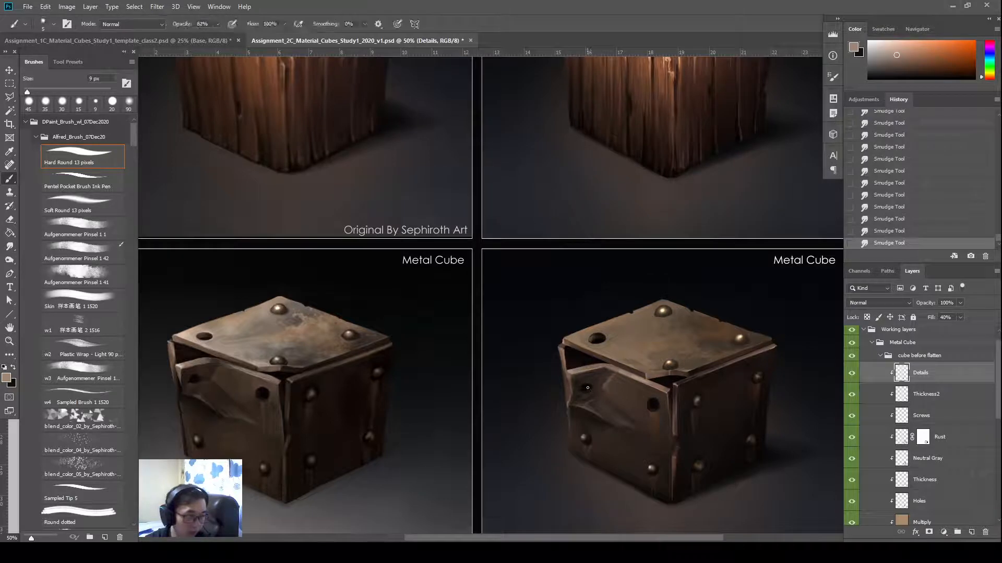
pyautogui.keyDown('alt'); pyautogui.click(582, 390); pyautogui.keyUp('alt')
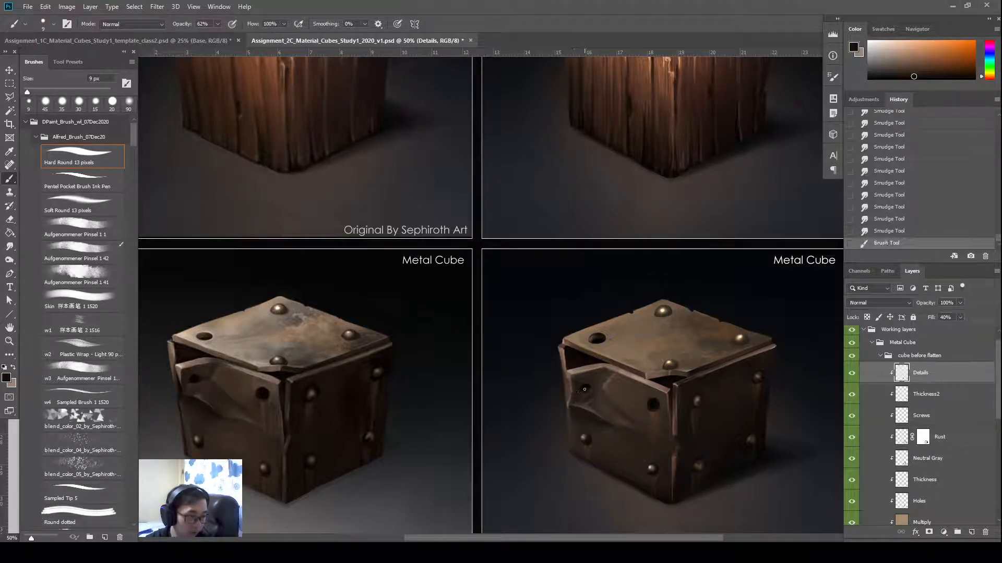
pyautogui.rightClick(587, 389)
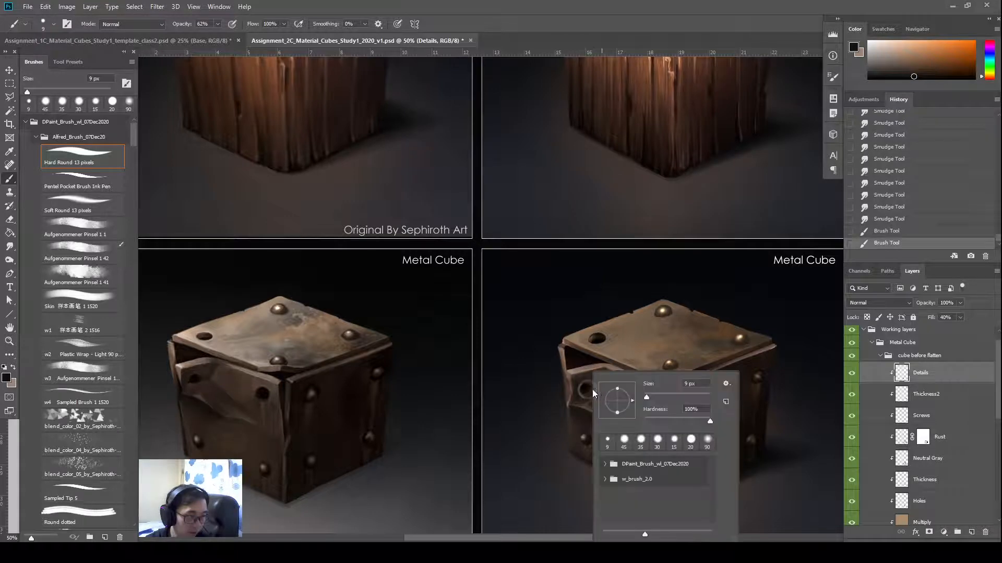
pyautogui.press('Escape')
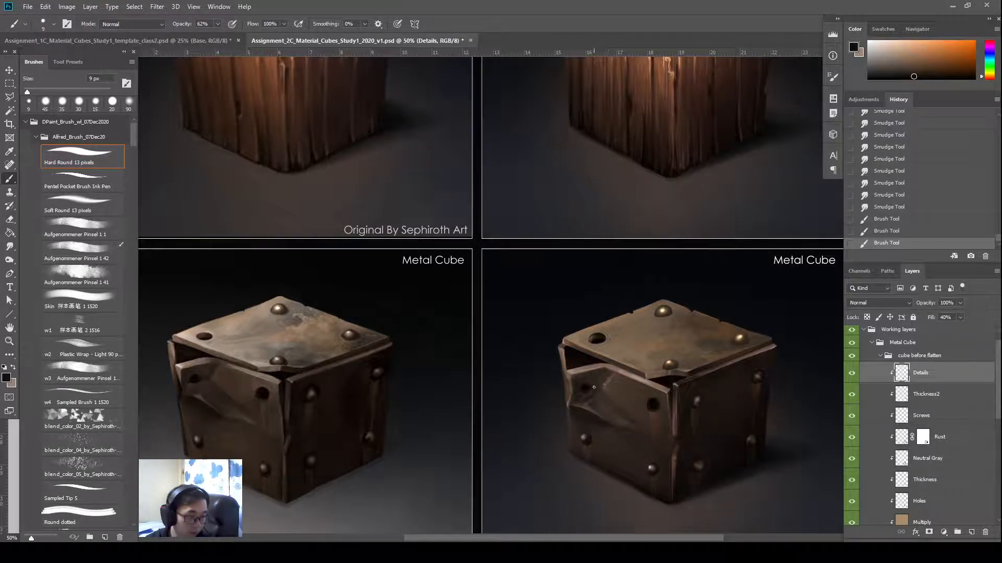
pyautogui.moveTo(593, 387); pyautogui.dragTo(590, 389)
pyautogui.moveTo(592, 386); pyautogui.dragTo(587, 390)
pyautogui.moveTo(587, 385); pyautogui.dragTo(585, 390)
pyautogui.moveTo(584, 385); pyautogui.dragTo(583, 390)
pyautogui.moveTo(588, 385); pyautogui.dragTo(589, 391)
pyautogui.moveTo(588, 386); pyautogui.dragTo(588, 391)
pyautogui.moveTo(586, 386)
pyautogui.mouseDown()
pyautogui.moveTo(600, 394)
pyautogui.moveTo(606, 382)
pyautogui.mouseUp()
# Step: Fade the paint on the dent above the left hole with a 90 px eraser and compare the Details layer hidden and shown
pyautogui.press('e')
pyautogui.press('r')
pyautogui.press('e')
pyautogui.moveTo(611, 377); pyautogui.dragTo(613, 360)
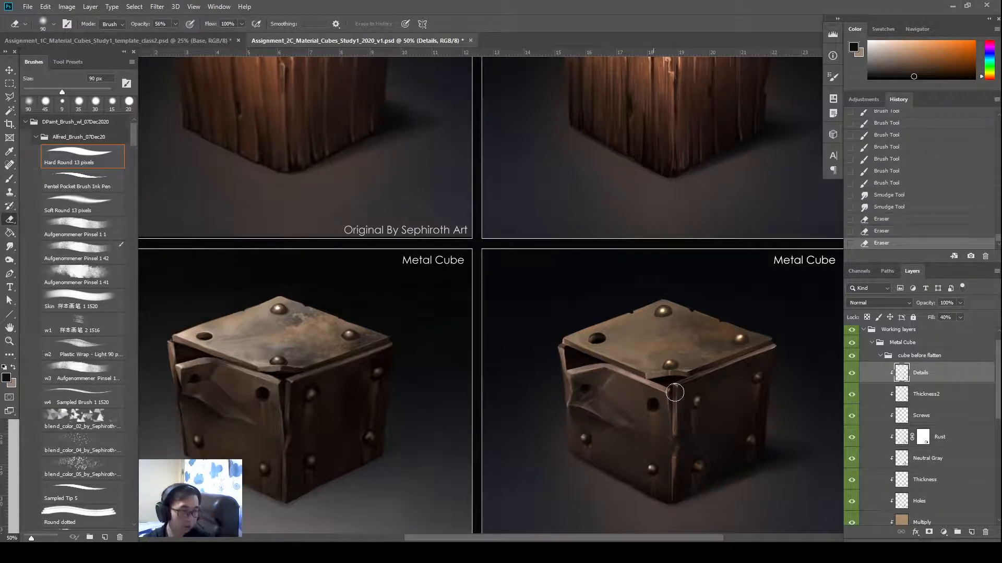
pyautogui.click(851, 373)
pyautogui.click(852, 373)
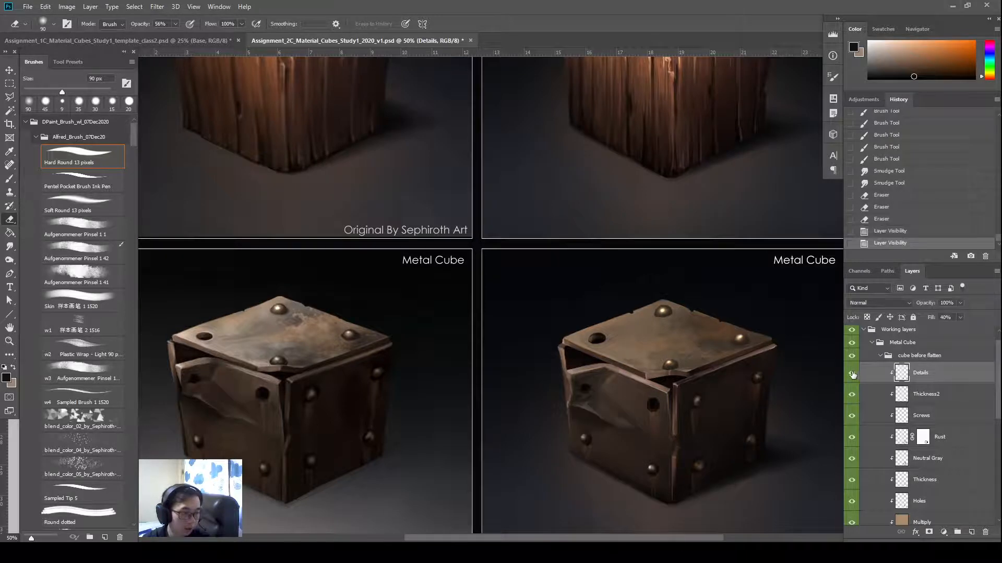
# Step: Smudge the dent highlight beside the left hole at 45 px, undo a stray stroke and lighten the area with the eraser
pyautogui.press('r')
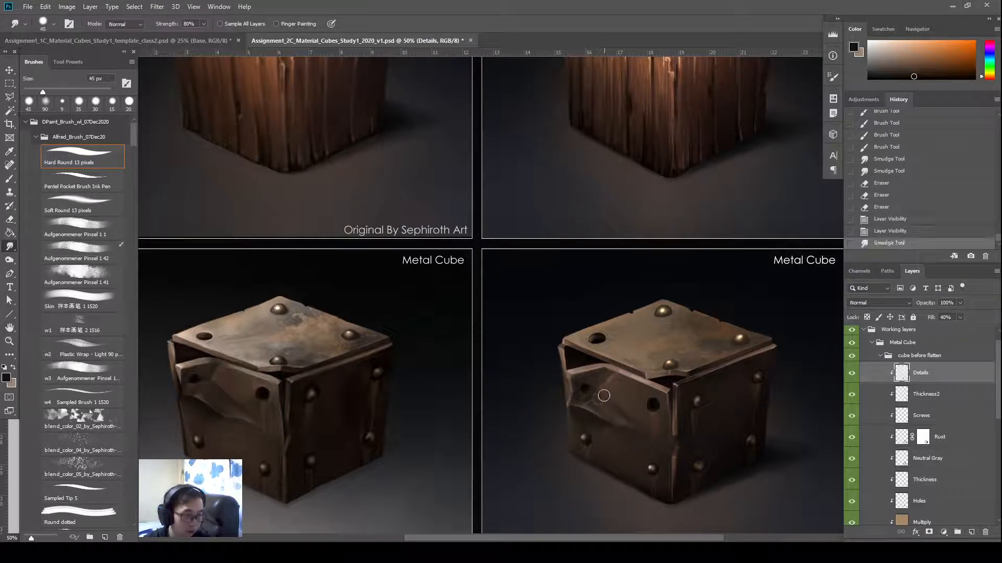
pyautogui.moveTo(594, 401)
pyautogui.mouseDown()
pyautogui.moveTo(625, 382)
pyautogui.moveTo(624, 360)
pyautogui.mouseUp()
pyautogui.hotkey('ctrl', 'z')
pyautogui.press('e')
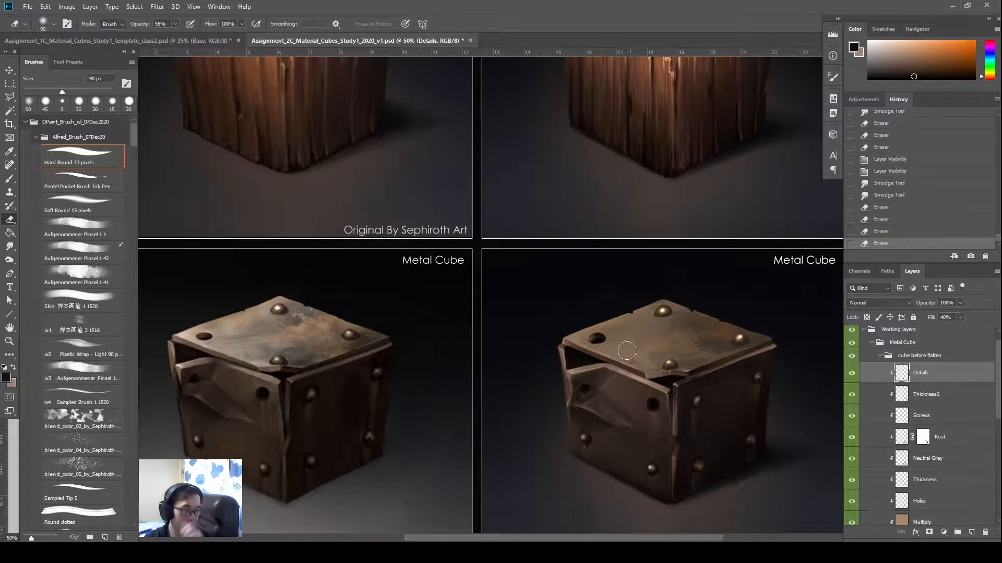
# Step: Paint a light brown highlight beside the left hole at 9 px and blend it into the dent with the smudge and eraser brushes
pyautogui.press('b')
pyautogui.keyDown('alt'); pyautogui.click(615, 379); pyautogui.keyUp('alt')
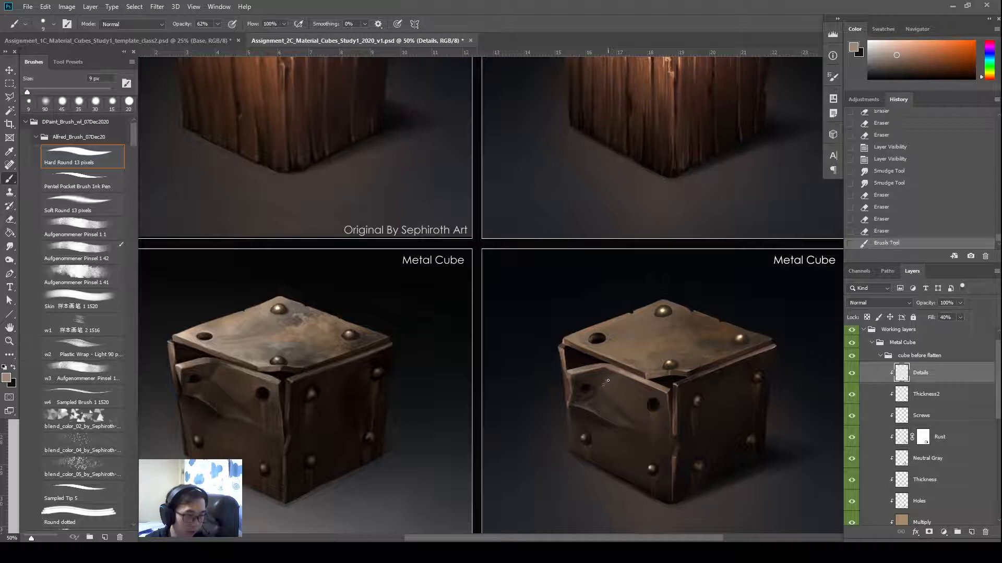
pyautogui.moveTo(604, 388); pyautogui.dragTo(617, 369)
pyautogui.press('r')
pyautogui.hotkey('ctrl', 'z')
pyautogui.hotkey('ctrl', 'z')
pyautogui.moveTo(601, 384)
pyautogui.mouseDown()
pyautogui.moveTo(621, 367)
pyautogui.moveTo(617, 407)
pyautogui.mouseUp()
pyautogui.press('e')
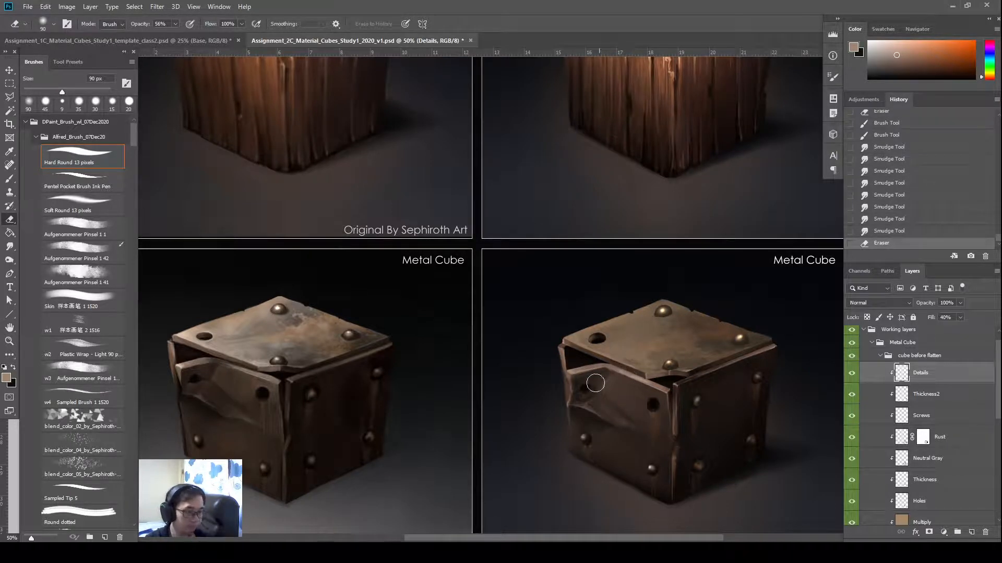
pyautogui.click(577, 401)
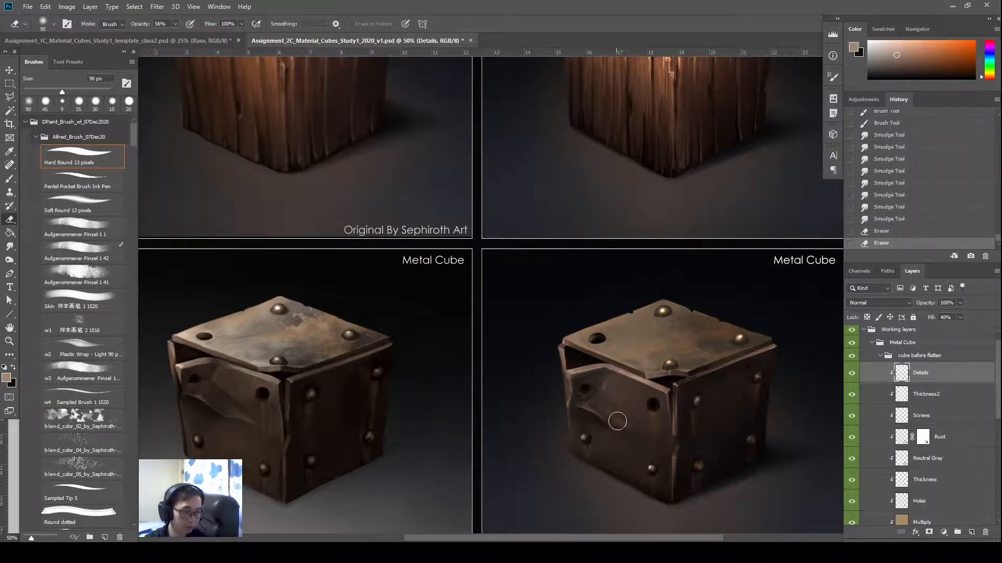
# Step: Paint a light brown highlight on the crease's lower end, smudge it at 25 px and undo the last smudge stroke
pyautogui.press('r')
pyautogui.press('b')
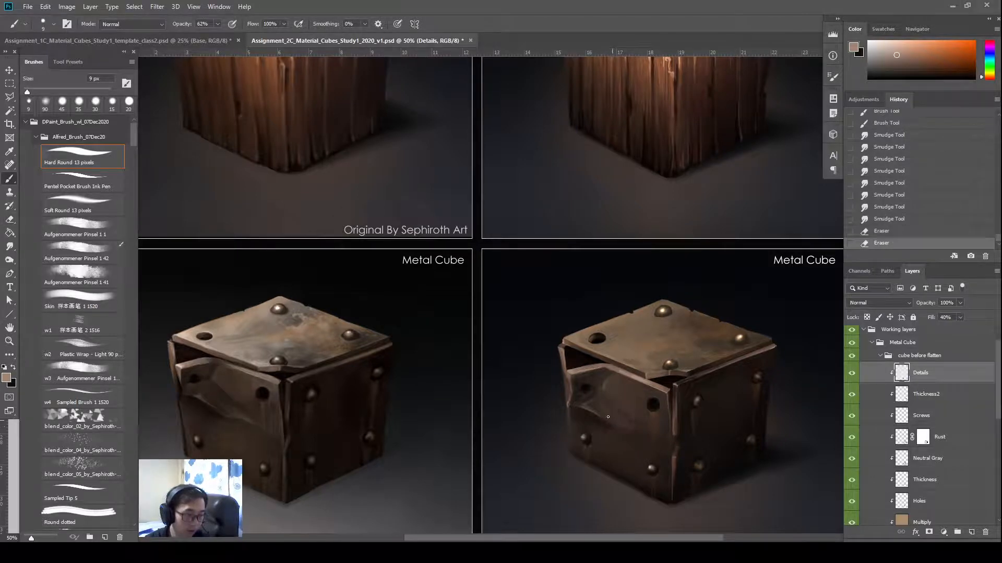
pyautogui.click(617, 426)
pyautogui.press('r')
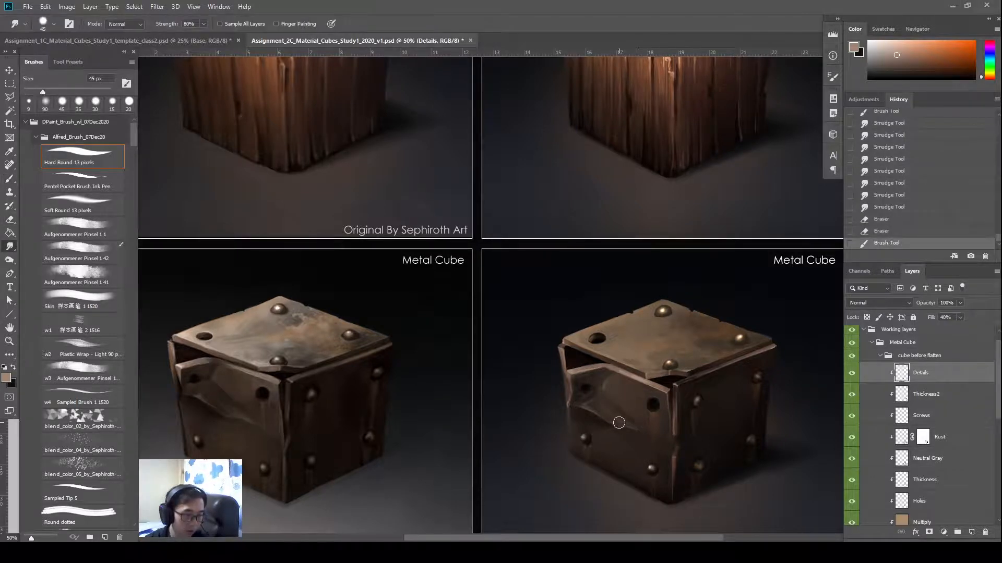
pyautogui.press('[')
pyautogui.moveTo(613, 423); pyautogui.dragTo(639, 414)
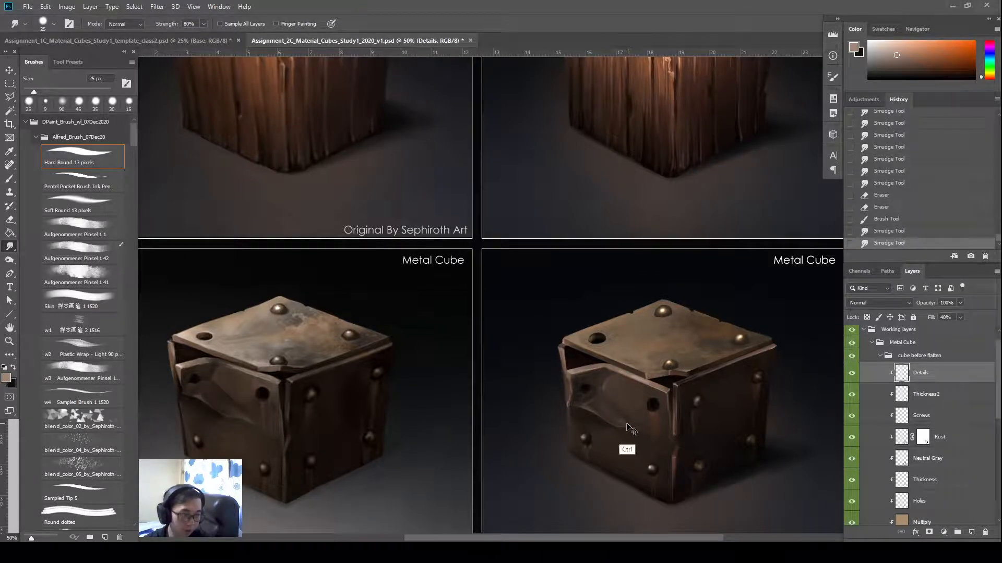
pyautogui.hotkey('ctrl', 'z')
# Step: Add another light brown touch at the crease's lower tip and blend it back along the crease with the 25 px smudge brush
pyautogui.press('b')
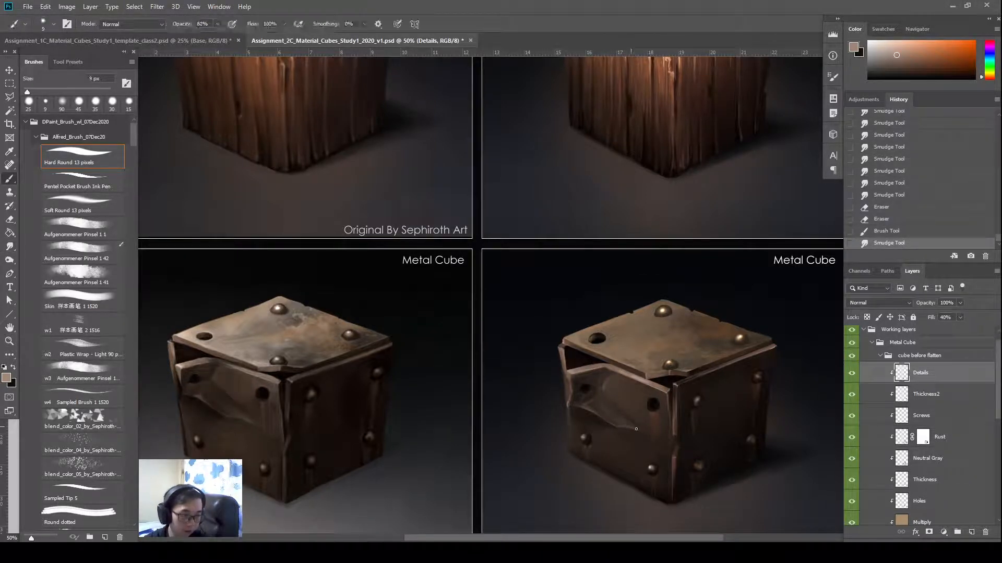
pyautogui.press('r')
pyautogui.moveTo(637, 428); pyautogui.dragTo(618, 423)
pyautogui.moveTo(615, 416)
pyautogui.mouseDown()
pyautogui.moveTo(620, 426)
pyautogui.moveTo(609, 419)
pyautogui.mouseUp()
pyautogui.moveTo(603, 413); pyautogui.dragTo(610, 420)
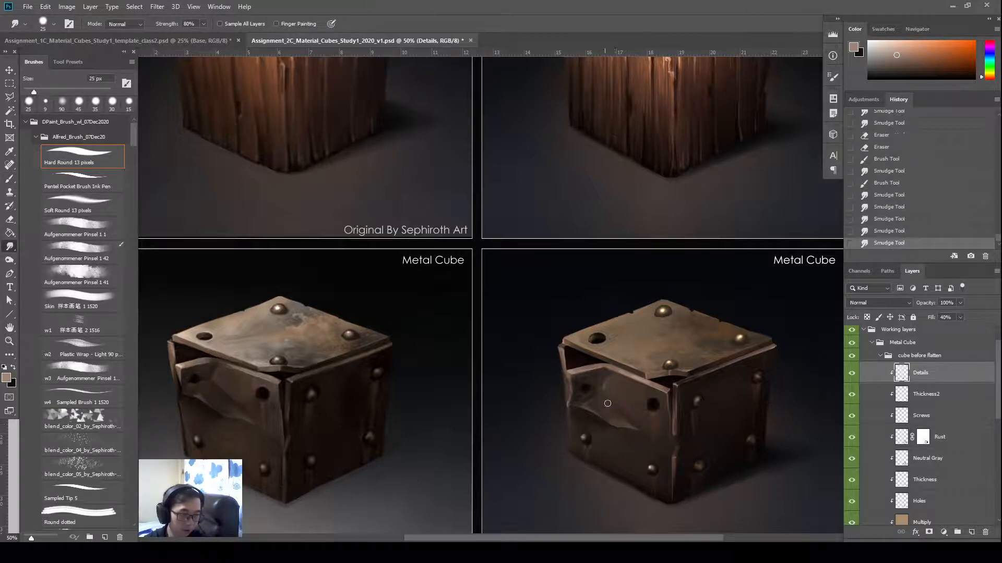
# Step: Darken the front plate around the lower crease with the Burn tool
pyautogui.moveTo(647, 399)
pyautogui.mouseDown()
pyautogui.moveTo(650, 422)
pyautogui.moveTo(626, 444)
pyautogui.moveTo(649, 436)
pyautogui.moveTo(639, 445)
pyautogui.moveTo(684, 472)
pyautogui.mouseUp()
pyautogui.press('o')
pyautogui.moveTo(593, 411); pyautogui.dragTo(644, 410)
# Step: Try a 9 px stroke in a dark brown sampled from the reference plate near the bent plate's upper edge
pyautogui.press('b')
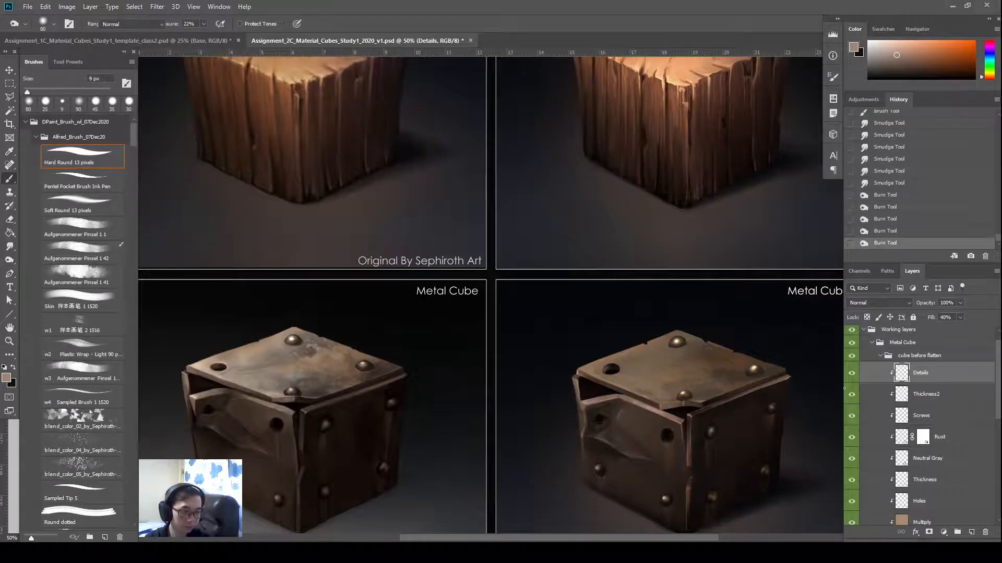
pyautogui.press('x')
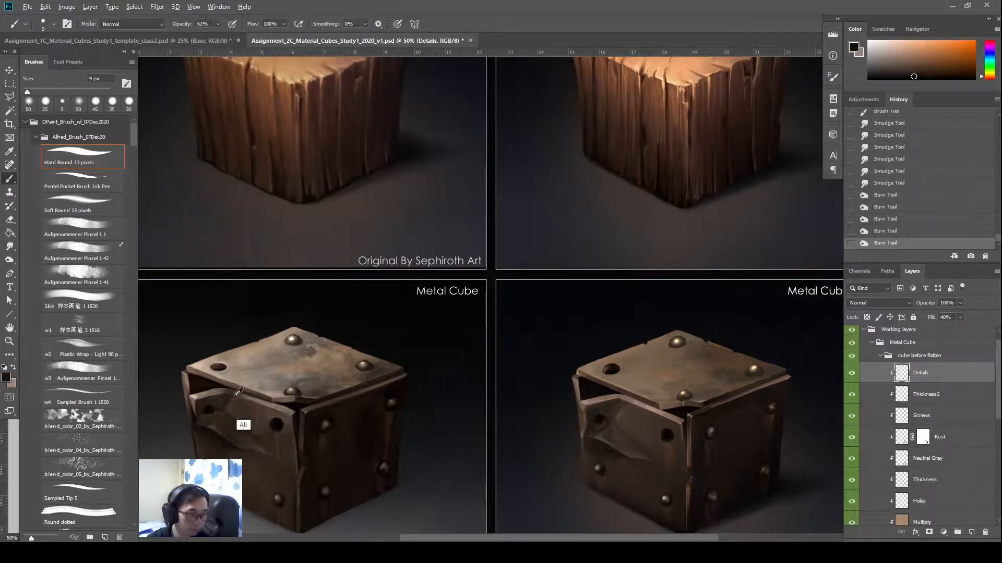
pyautogui.keyDown('alt'); pyautogui.click(202, 404); pyautogui.keyUp('alt')
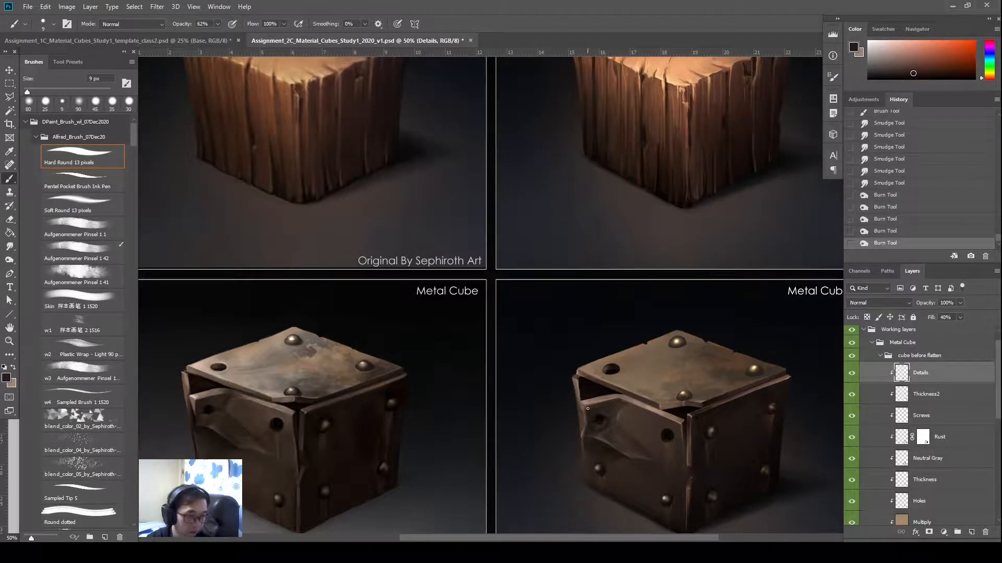
pyautogui.moveTo(605, 404); pyautogui.dragTo(603, 407)
pyautogui.press(']')
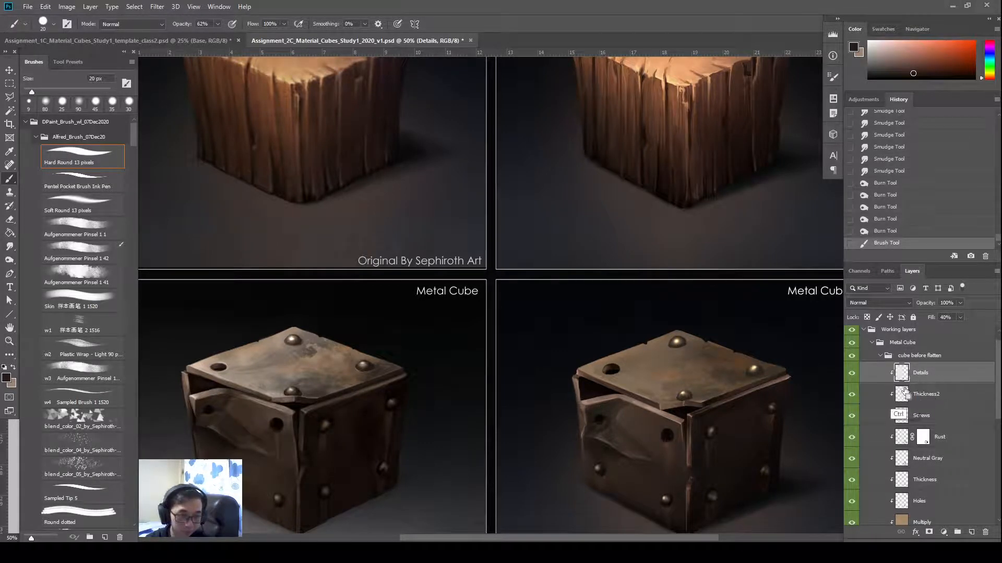
pyautogui.hotkey('ctrl', 'z')
pyautogui.hotkey('ctrl', 'z')
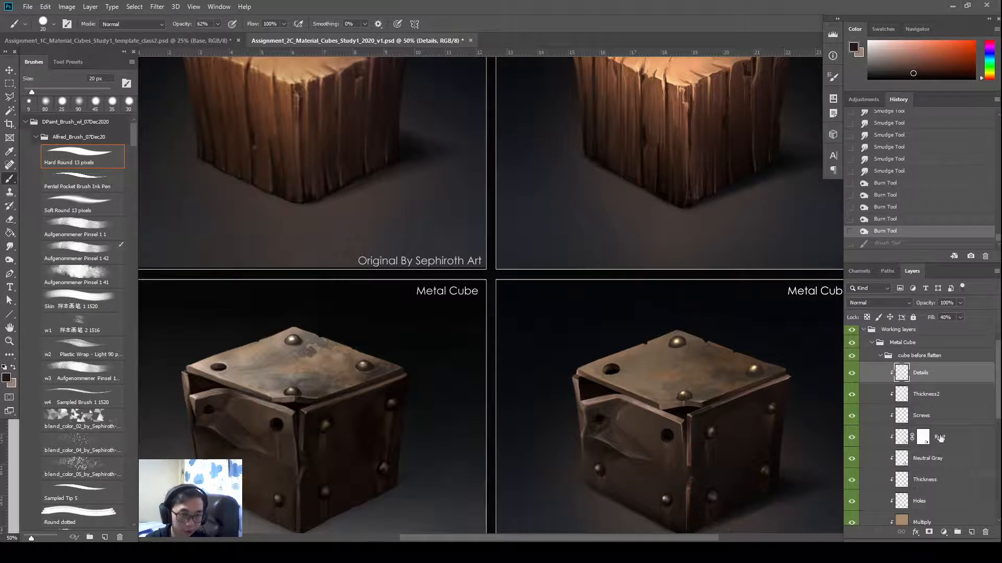
# Step: On the Neutral Gray layer, erase the shading along the bent plate's upper left corner with a reduced eraser
pyautogui.click(937, 460)
pyautogui.click(852, 458)
pyautogui.click(852, 458)
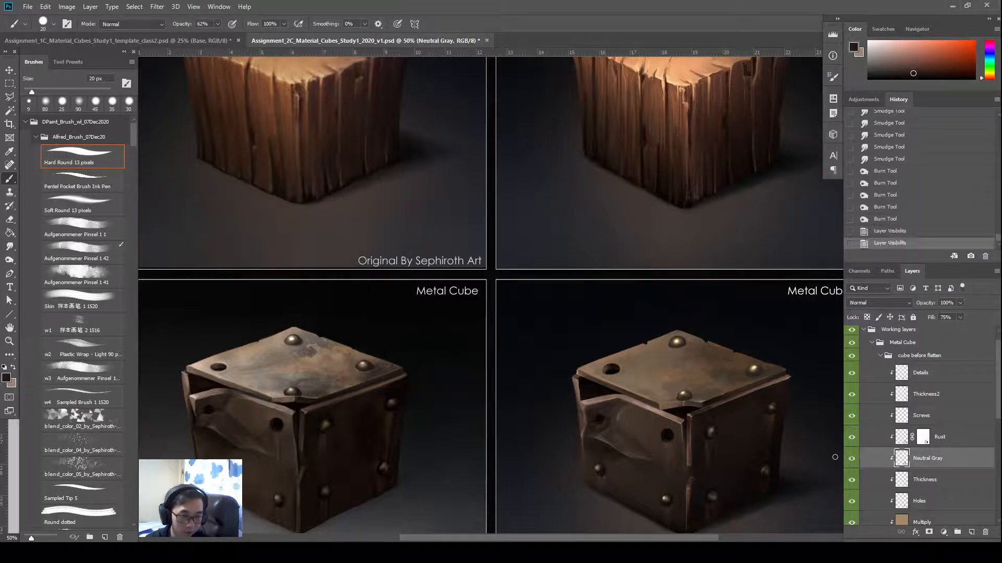
pyautogui.press('e')
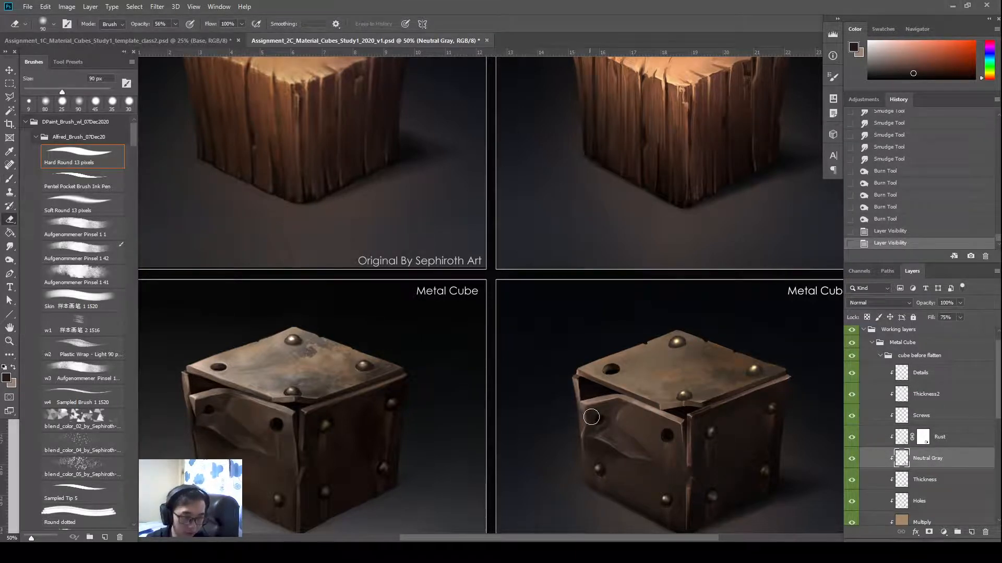
pyautogui.press('[')
pyautogui.press('[')
pyautogui.press('[')
pyautogui.moveTo(577, 406); pyautogui.dragTo(581, 419)
pyautogui.moveTo(581, 408); pyautogui.dragTo(583, 420)
pyautogui.moveTo(581, 407); pyautogui.dragTo(584, 420)
pyautogui.moveTo(583, 415)
pyautogui.mouseDown()
pyautogui.moveTo(582, 406)
pyautogui.moveTo(583, 418)
pyautogui.mouseUp()
pyautogui.moveTo(583, 408); pyautogui.dragTo(583, 422)
pyautogui.press('[')
pyautogui.moveTo(582, 410)
pyautogui.mouseDown()
pyautogui.moveTo(580, 457)
pyautogui.moveTo(609, 406)
pyautogui.mouseUp()
# Step: Smooth the Neutral Gray shading along the bent plate's upper left corner with a 25 px smudge brush
pyautogui.press('r')
pyautogui.moveTo(601, 408); pyautogui.dragTo(613, 403)
pyautogui.moveTo(604, 406)
pyautogui.mouseDown()
pyautogui.moveTo(612, 404)
pyautogui.moveTo(586, 417)
pyautogui.mouseUp()
pyautogui.moveTo(585, 409); pyautogui.dragTo(587, 422)
pyautogui.moveTo(586, 413); pyautogui.dragTo(587, 423)
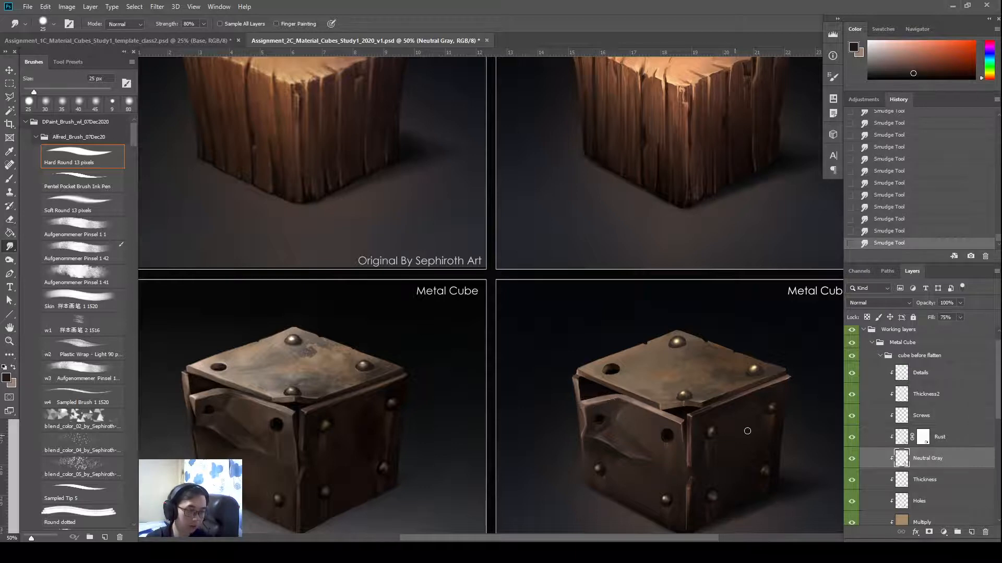
pyautogui.moveTo(747, 431); pyautogui.dragTo(699, 388)
pyautogui.moveTo(569, 423); pyautogui.dragTo(602, 411)
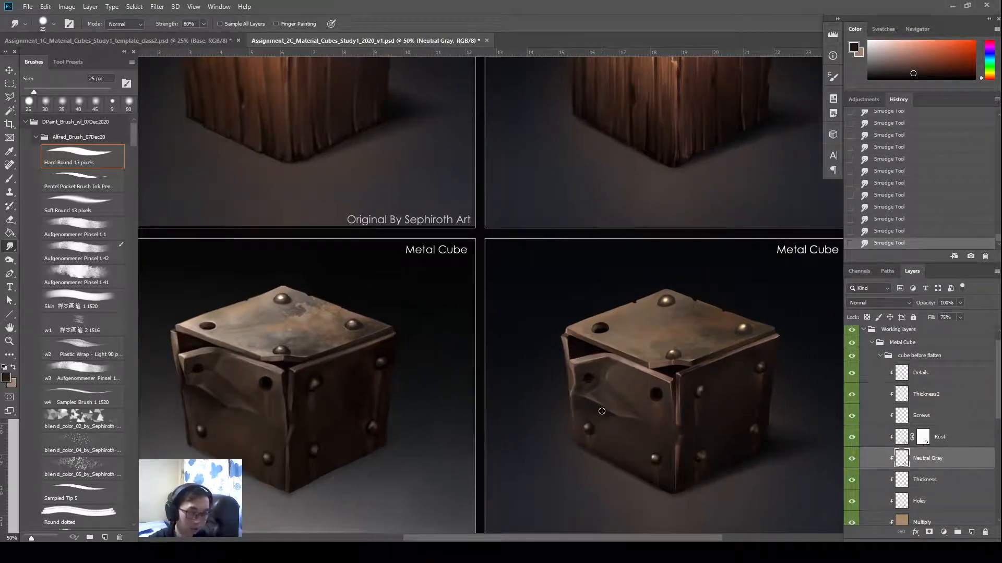
# Step: Select the Shadow on floor layer and compare the metal cube with its floor shadow hidden and shown
pyautogui.hotkey('ctrl', '-')
pyautogui.moveTo(551, 408); pyautogui.dragTo(558, 420)
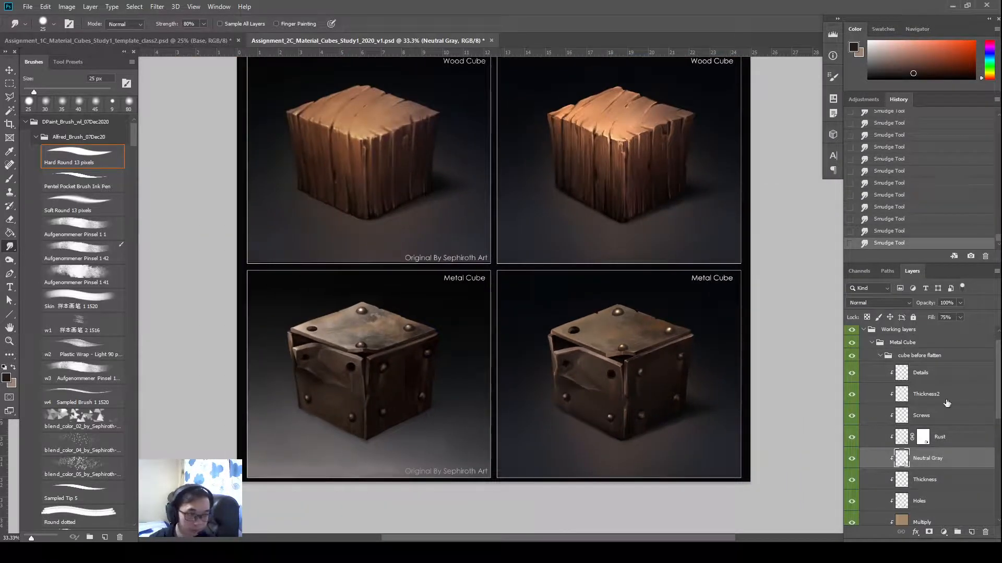
pyautogui.scroll(-5, 998, 423)
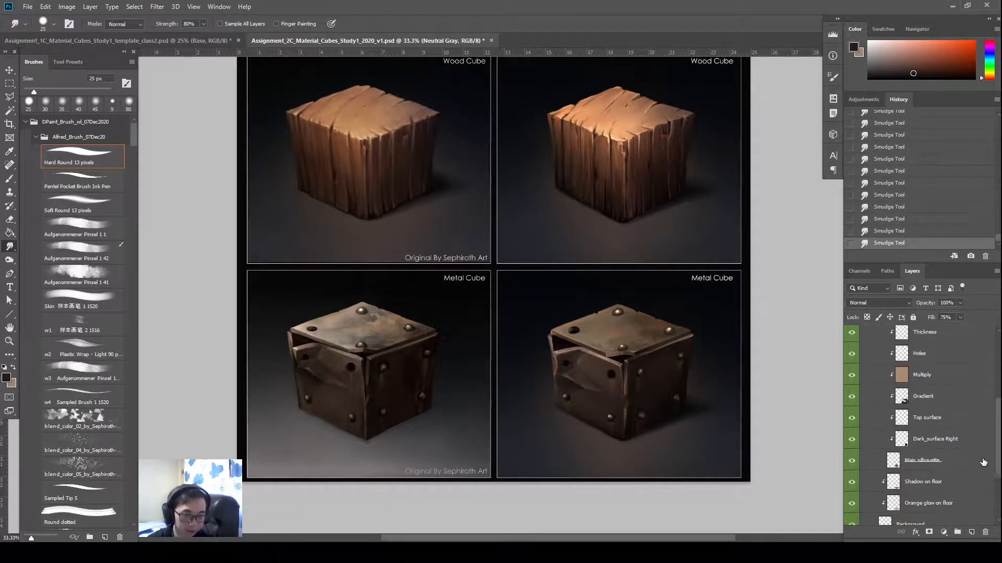
pyautogui.click(983, 462)
pyautogui.click(915, 483)
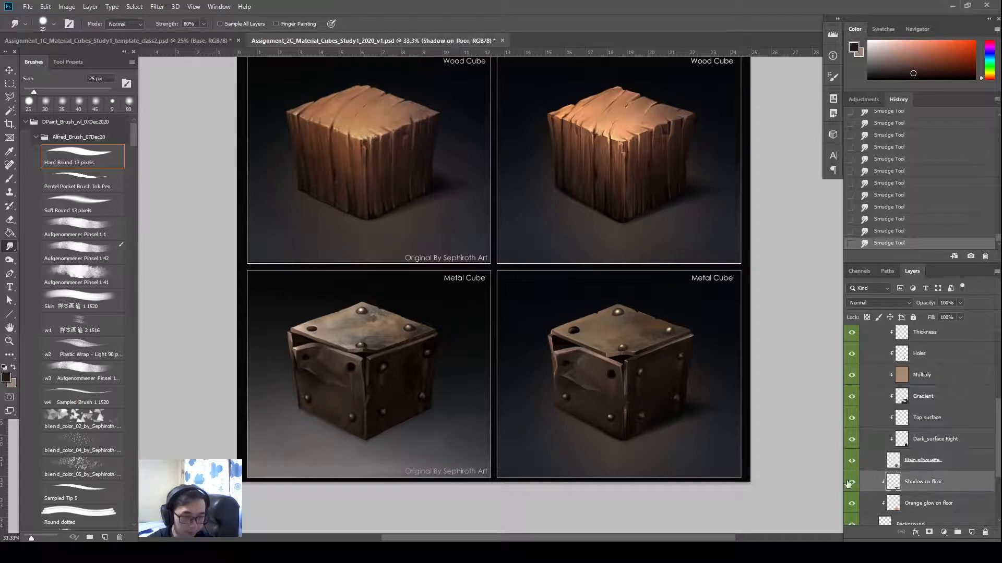
pyautogui.click(853, 487)
pyautogui.click(852, 485)
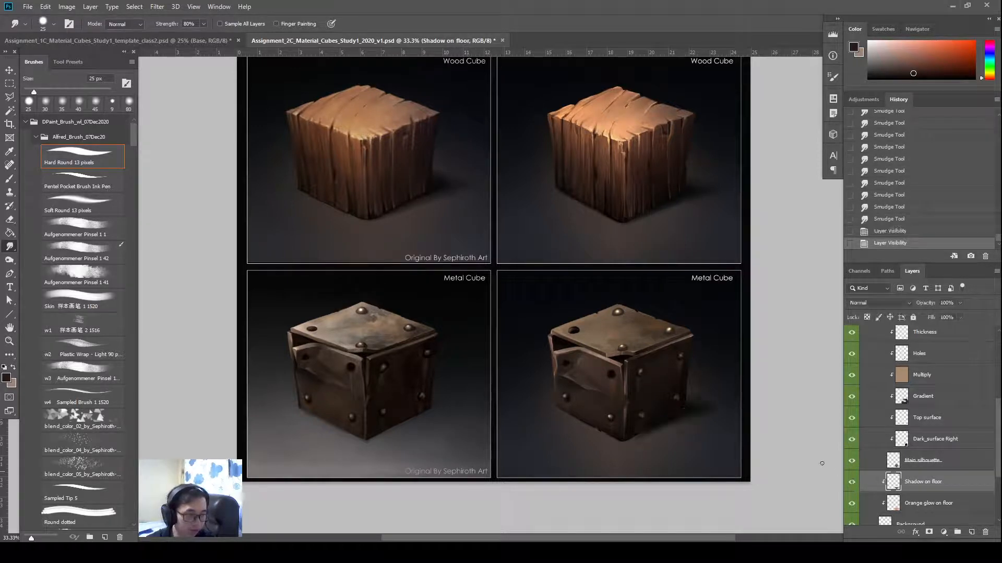
# Step: Warp the metal cube's floor shadow so its far right side pulls inward toward the cube
pyautogui.hotkey('ctrl', 't')
pyautogui.rightClick(699, 398)
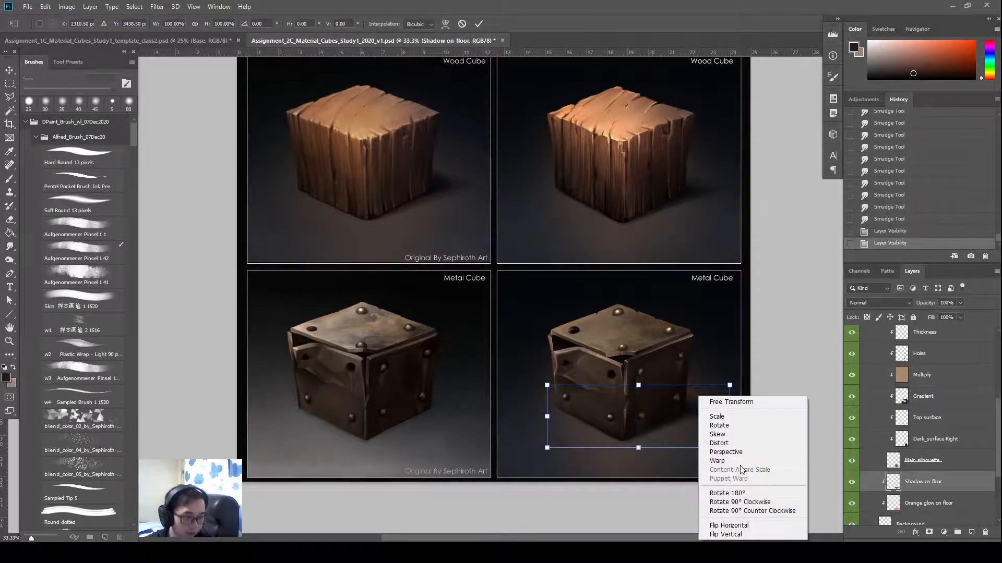
pyautogui.click(740, 461)
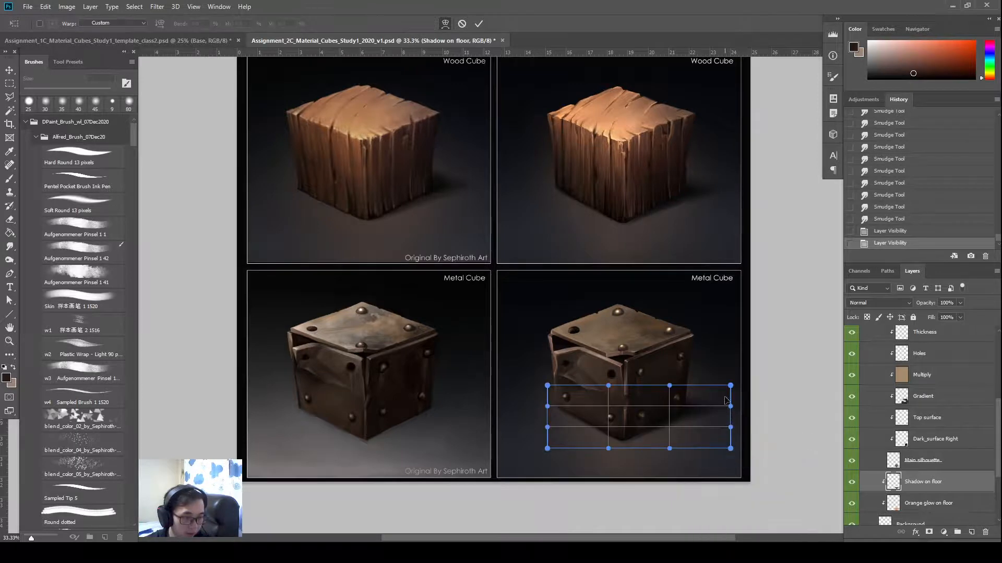
pyautogui.moveTo(722, 396); pyautogui.dragTo(683, 415)
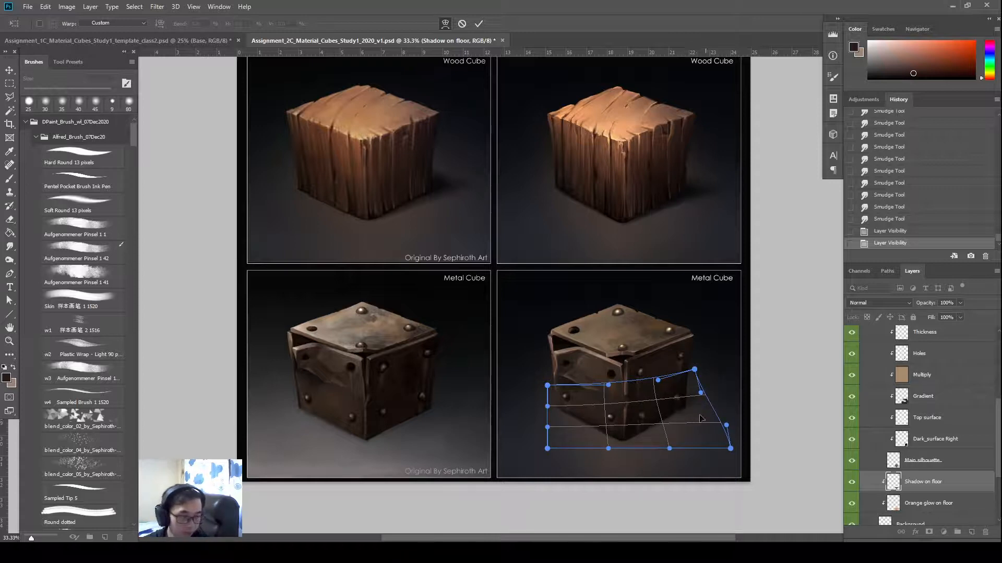
pyautogui.press('Return')
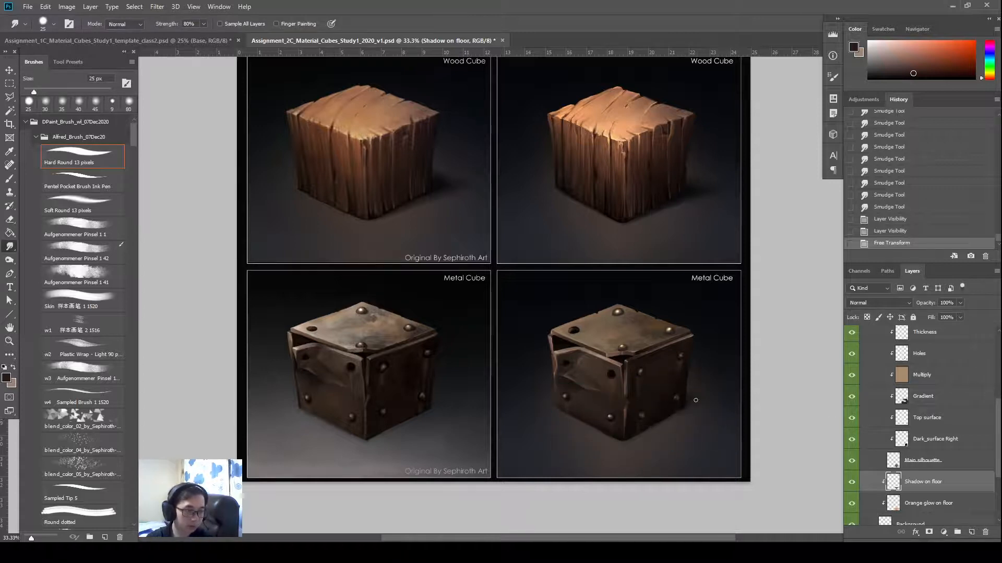
# Step: Nudge the warped floor shadow slightly to the left with the Move tool
pyautogui.press('e')
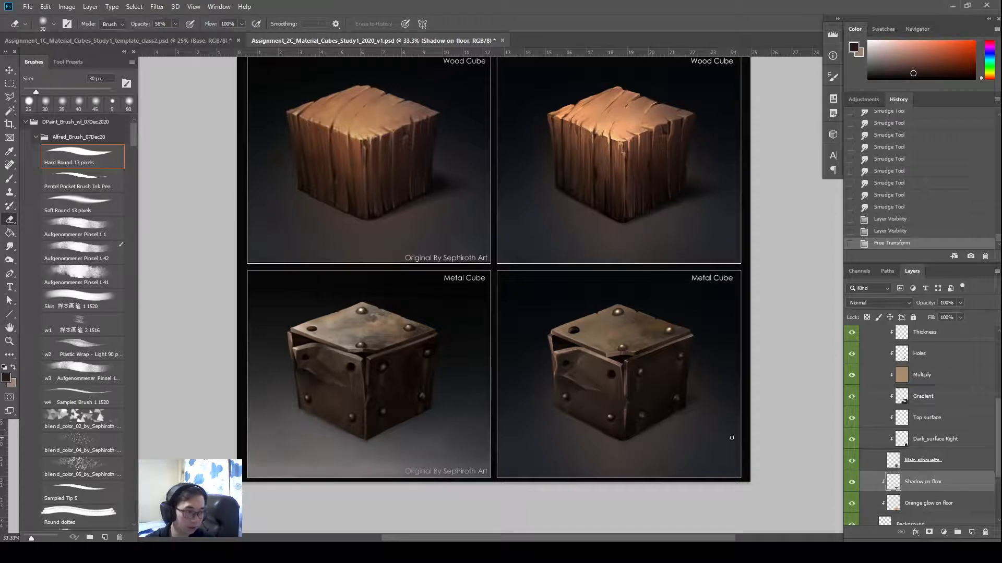
pyautogui.press('v')
pyautogui.press('Left')
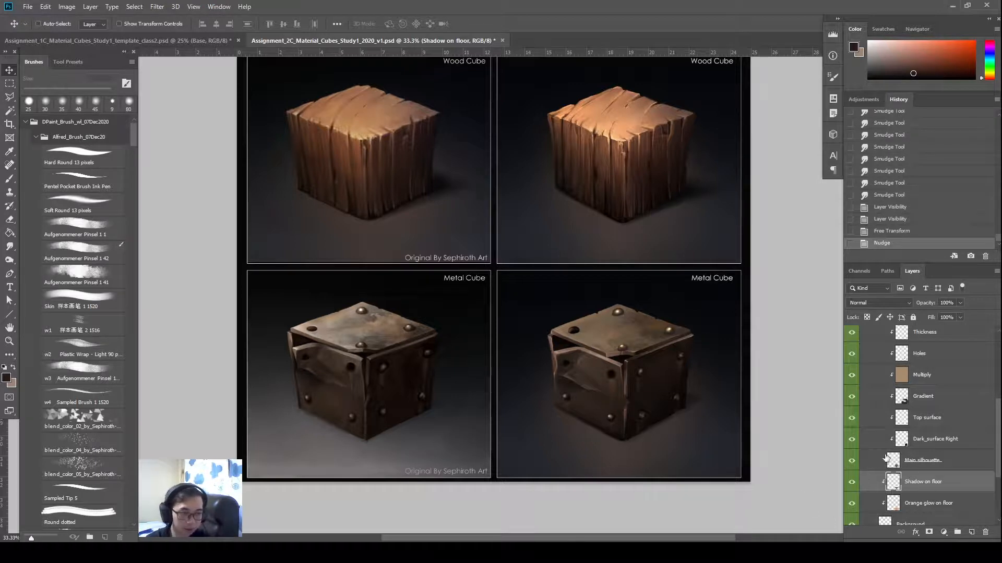
# Step: Select the Orange glow on floor layer and compare the metal cube's floor with the glow hidden and shown
pyautogui.click(938, 511)
pyautogui.click(853, 504)
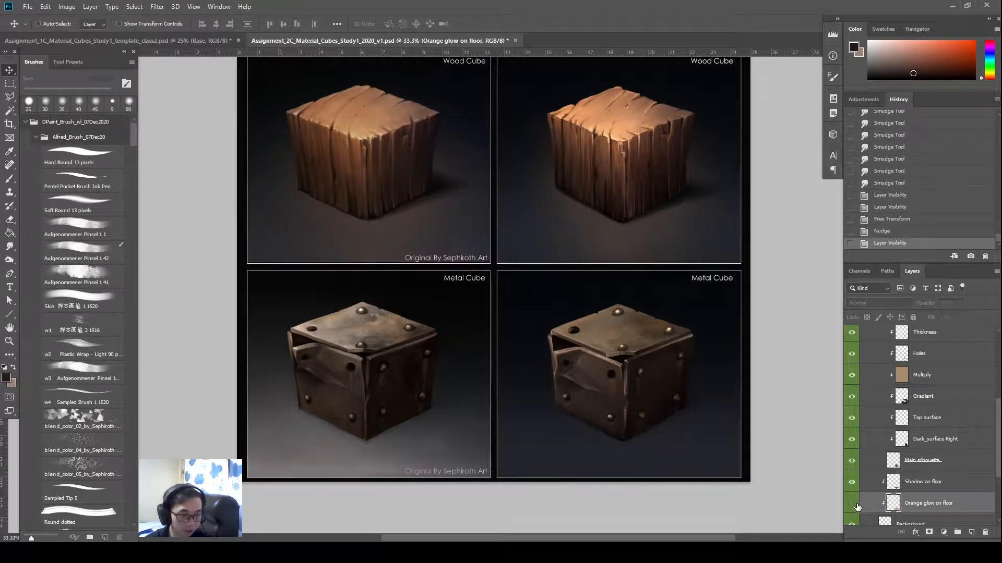
pyautogui.click(853, 504)
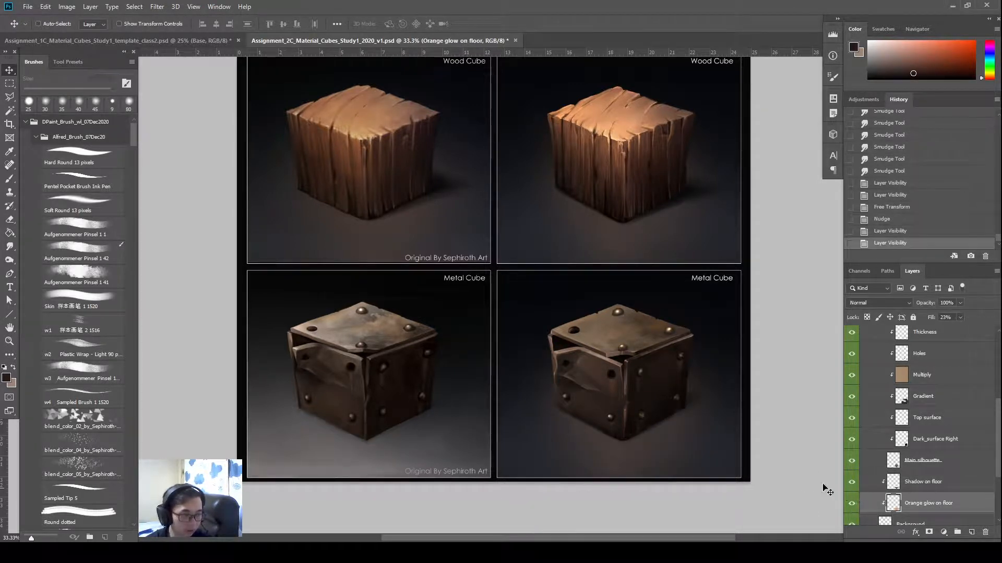
# Step: Widen the orange floor glow toward the left with Free Transform and shift it down and to the right beneath the metal cube
pyautogui.hotkey('ctrl', 't')
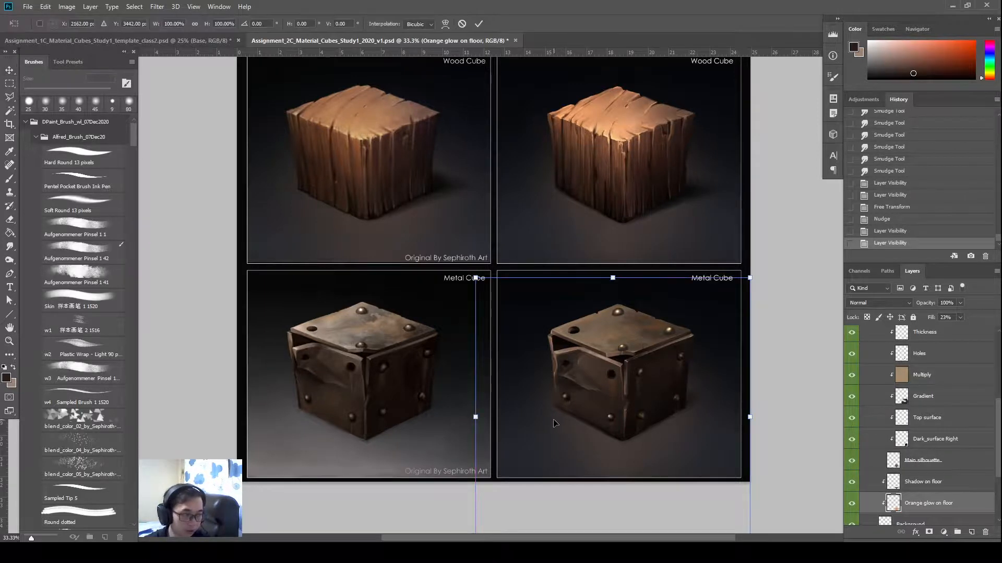
pyautogui.moveTo(474, 424); pyautogui.dragTo(246, 417)
pyautogui.moveTo(616, 394); pyautogui.dragTo(654, 458)
pyautogui.press('Return')
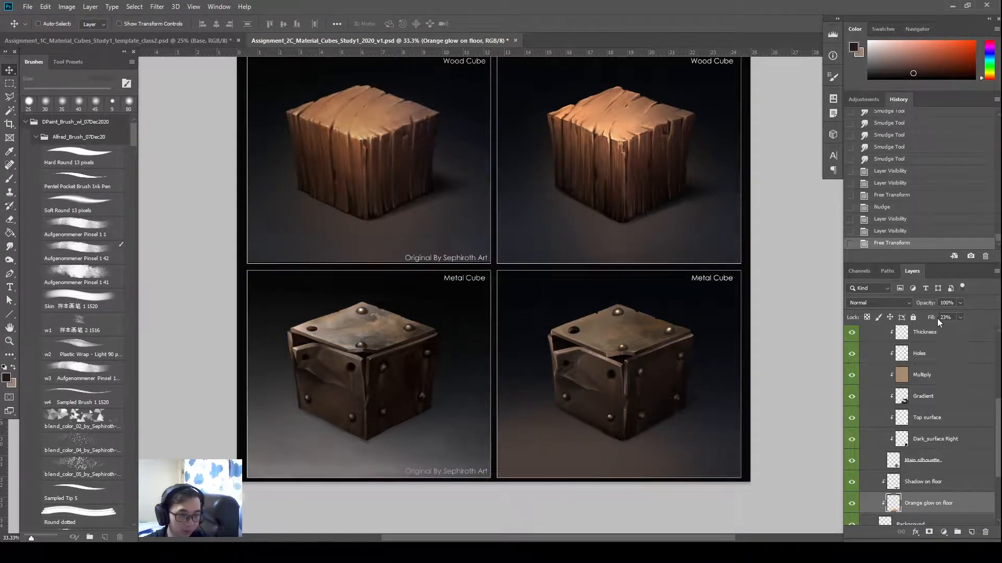
# Step: Lower the Orange glow on floor layer's opacity to 76% and brighten its midtones with Levels
pyautogui.moveTo(929, 308); pyautogui.dragTo(917, 308)
pyautogui.hotkey('ctrl', 'l')
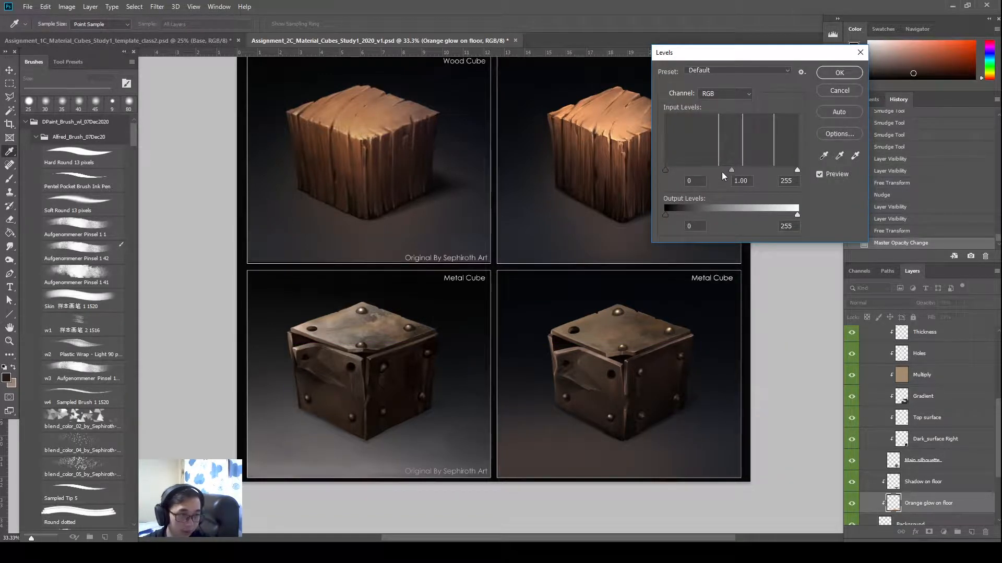
pyautogui.moveTo(730, 171); pyautogui.dragTo(686, 172)
pyautogui.press('Return')
pyautogui.press('v')
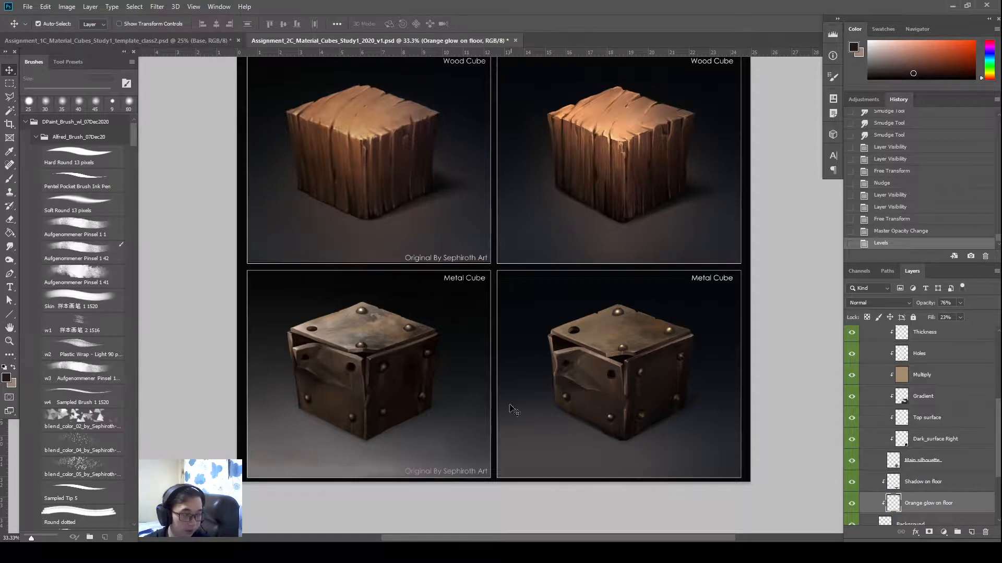
pyautogui.hotkey('ctrl', '2')
pyautogui.moveTo(243, 366)
pyautogui.mouseDown()
pyautogui.moveTo(383, 413)
pyautogui.moveTo(410, 455)
pyautogui.moveTo(374, 502)
pyautogui.moveTo(219, 342)
pyautogui.mouseUp()
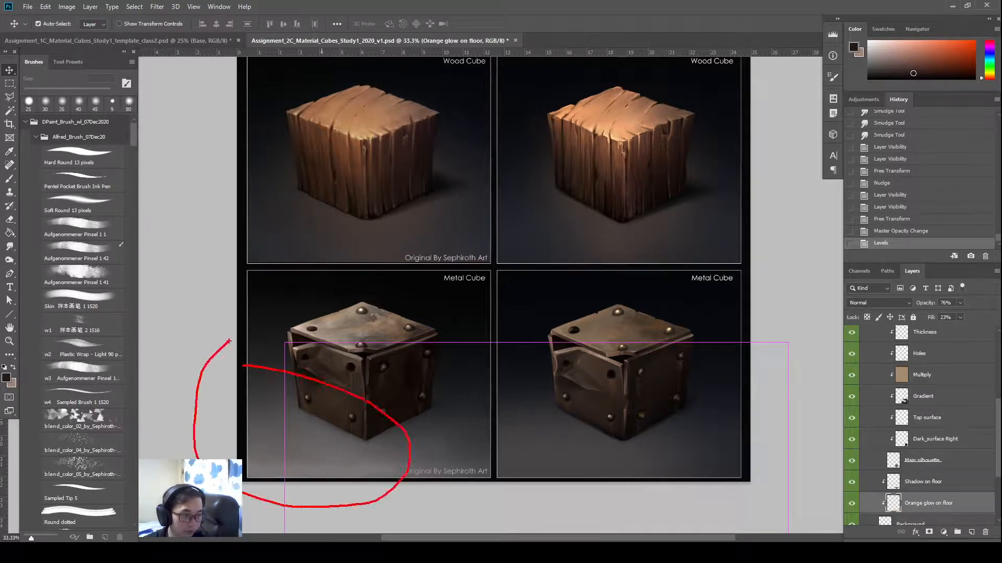
pyautogui.press('Escape')
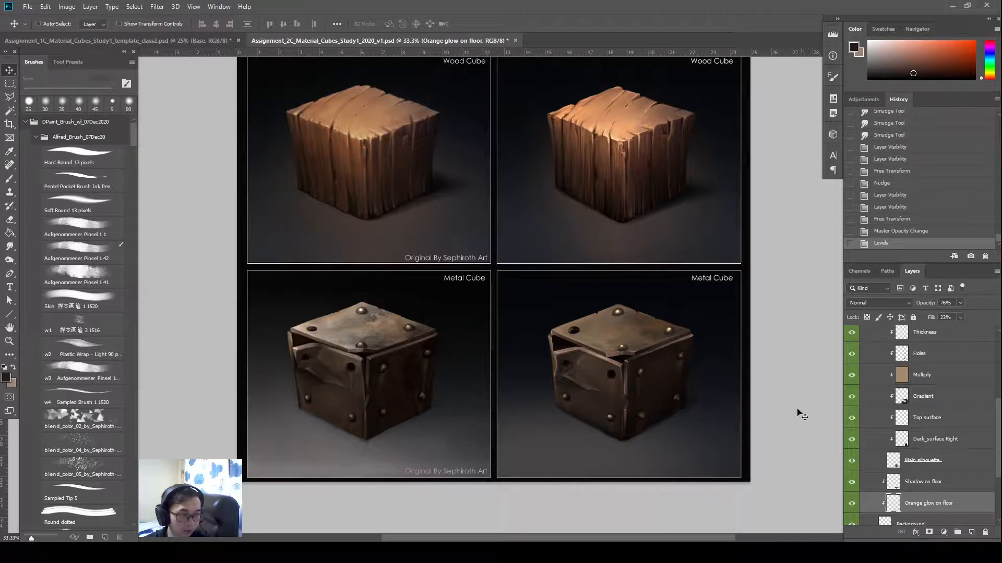
# Step: Scale the orange floor glow up proportionally to about 112.5% and nudge it downward
pyautogui.hotkey('ctrl', 't')
pyautogui.moveTo(787, 343); pyautogui.dragTo(815, 336)
pyautogui.press('Return')
pyautogui.hotkey('ctrl', 't')
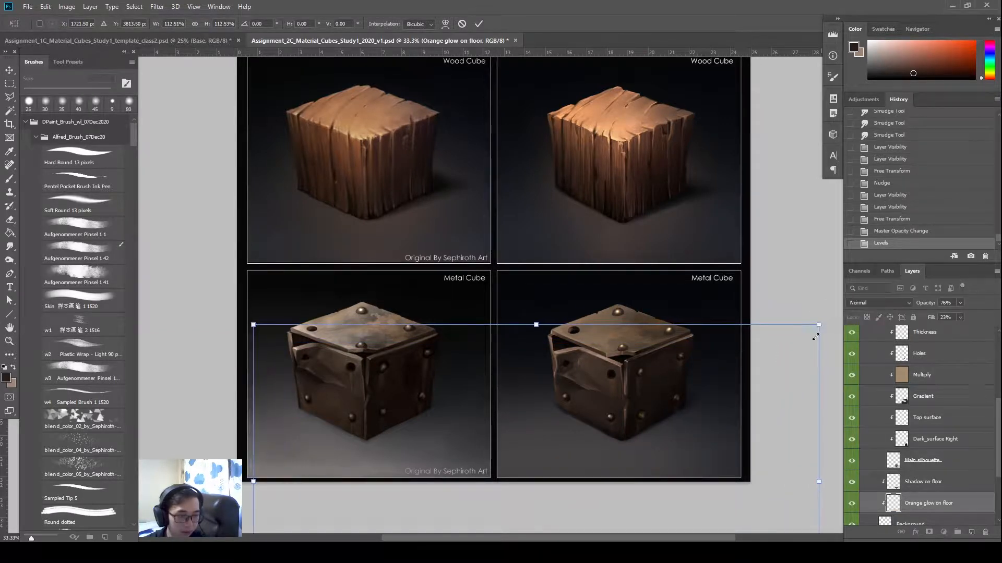
pyautogui.press('Return')
pyautogui.press('Down')
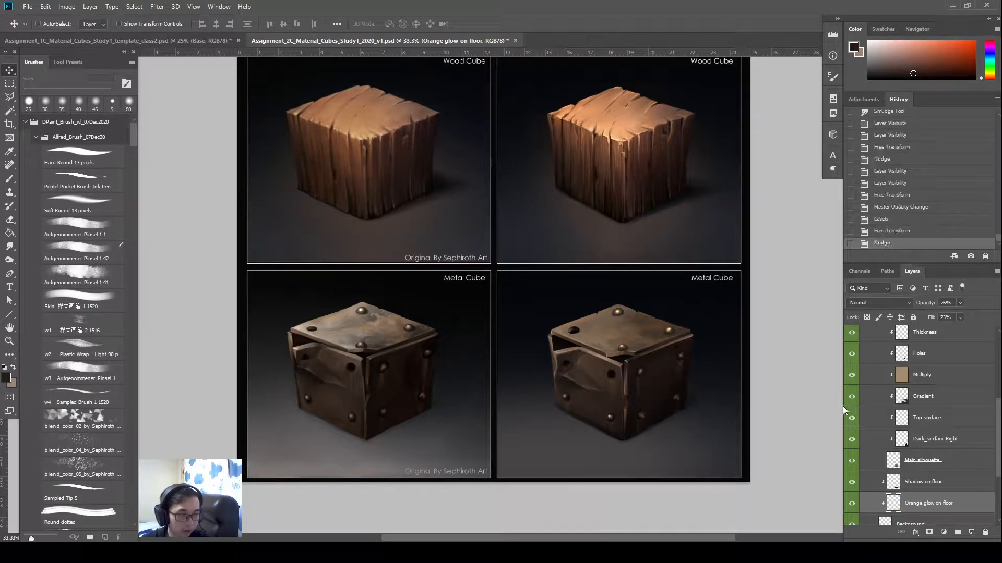
# Step: Select the metal cube's Neutral Gray layer and repeatedly compare the cube with that shading hidden and shown
pyautogui.moveTo(684, 292); pyautogui.dragTo(700, 340)
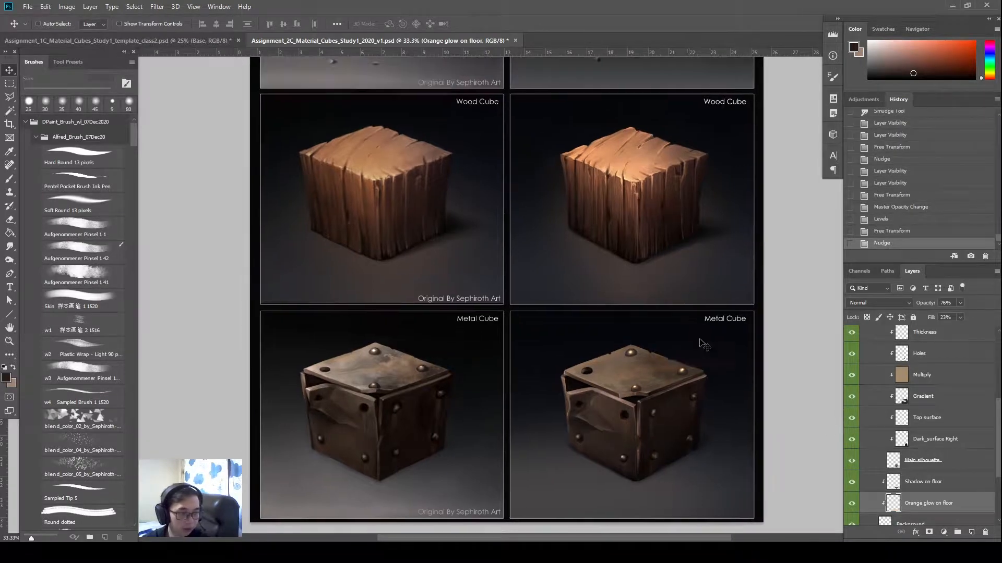
pyautogui.keyDown('ctrl'); pyautogui.click(626, 383); pyautogui.keyUp('ctrl')
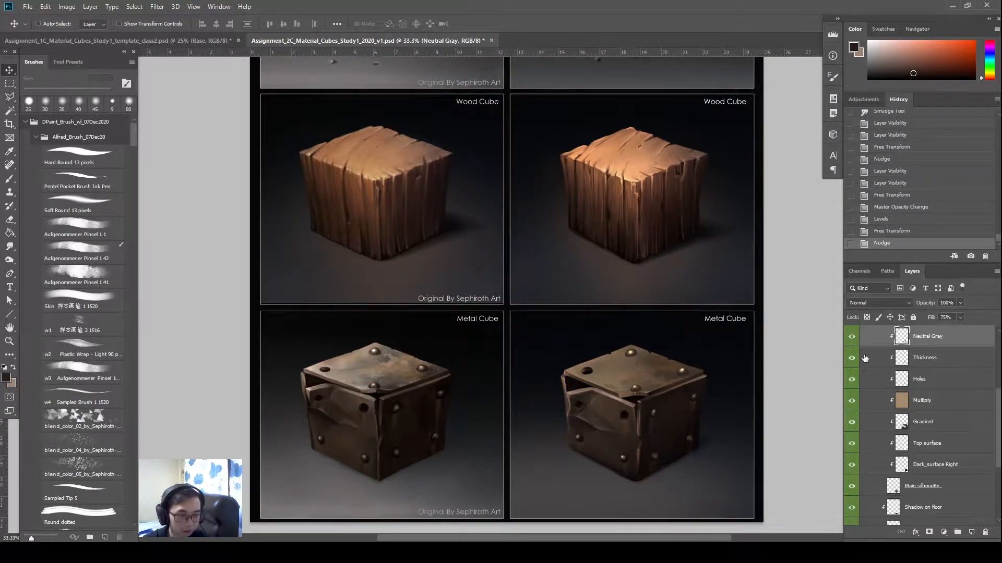
pyautogui.click(853, 340)
pyautogui.click(852, 337)
pyautogui.click(853, 337)
pyautogui.click(853, 337)
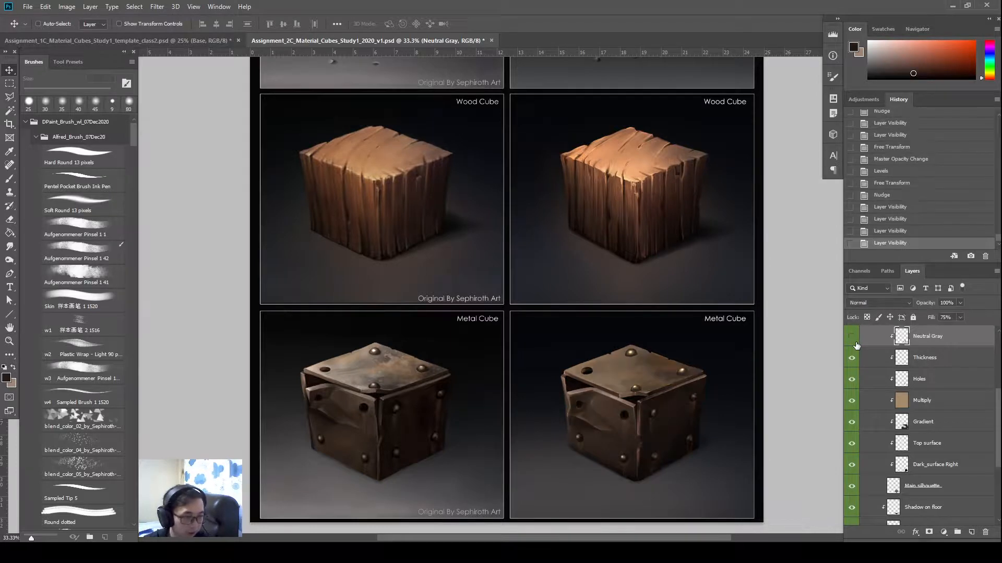
pyautogui.click(853, 337)
pyautogui.click(853, 337)
pyautogui.click(856, 344)
pyautogui.click(856, 343)
pyautogui.click(856, 343)
pyautogui.click(856, 343)
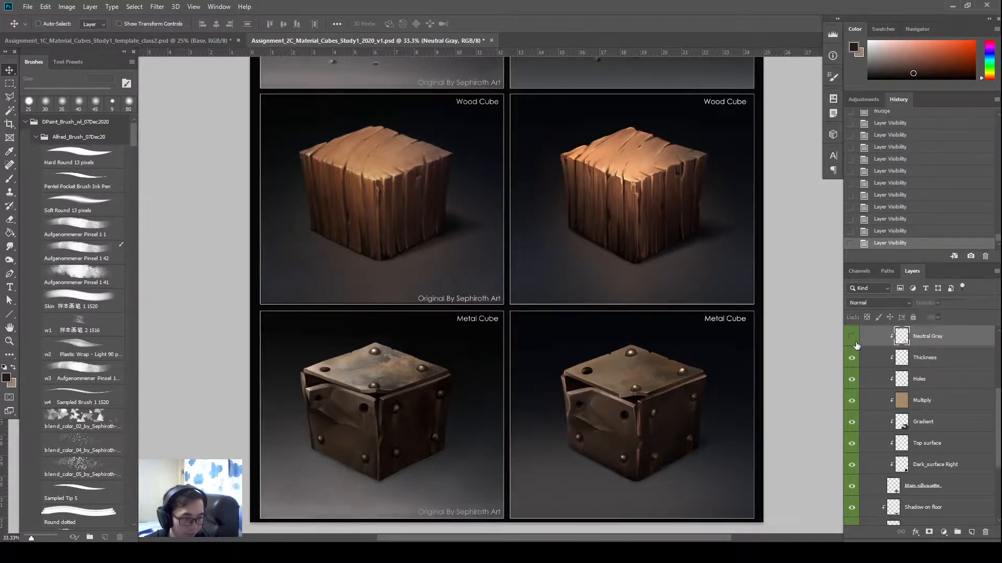
pyautogui.click(856, 344)
pyautogui.click(855, 344)
pyautogui.click(856, 345)
pyautogui.click(856, 345)
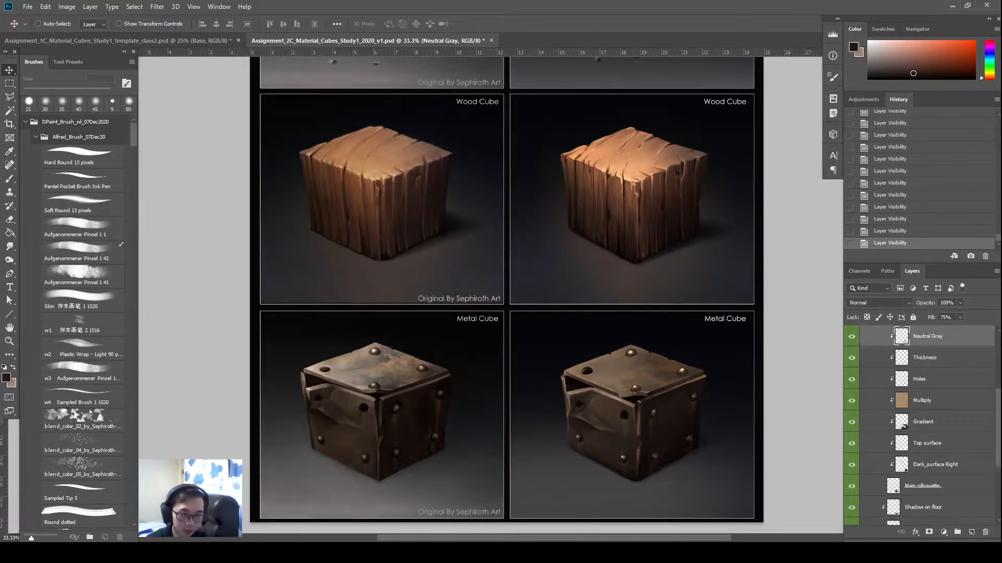
# Step: Compare the metal cube with its Main silhouette layer and its Multiply layer each hidden and shown, leaving Multiply selected
pyautogui.click(945, 489)
pyautogui.click(851, 487)
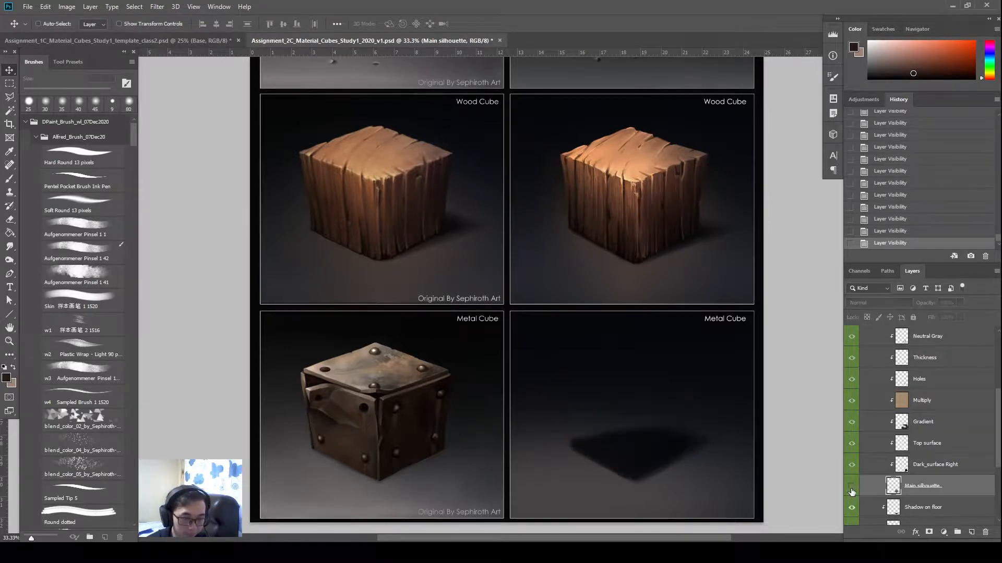
pyautogui.click(851, 486)
pyautogui.click(859, 406)
pyautogui.click(856, 405)
pyautogui.click(854, 406)
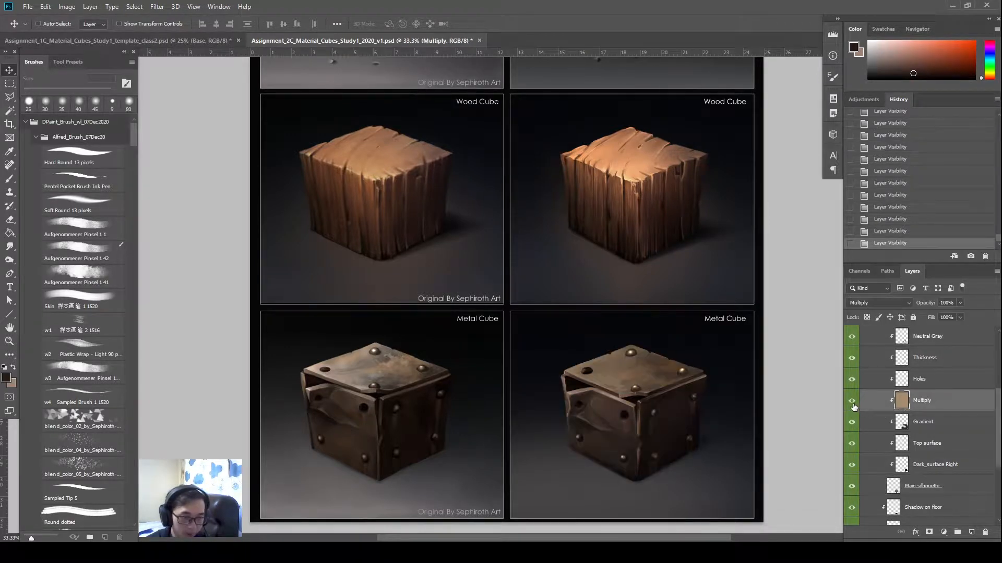
pyautogui.click(854, 406)
pyautogui.click(852, 407)
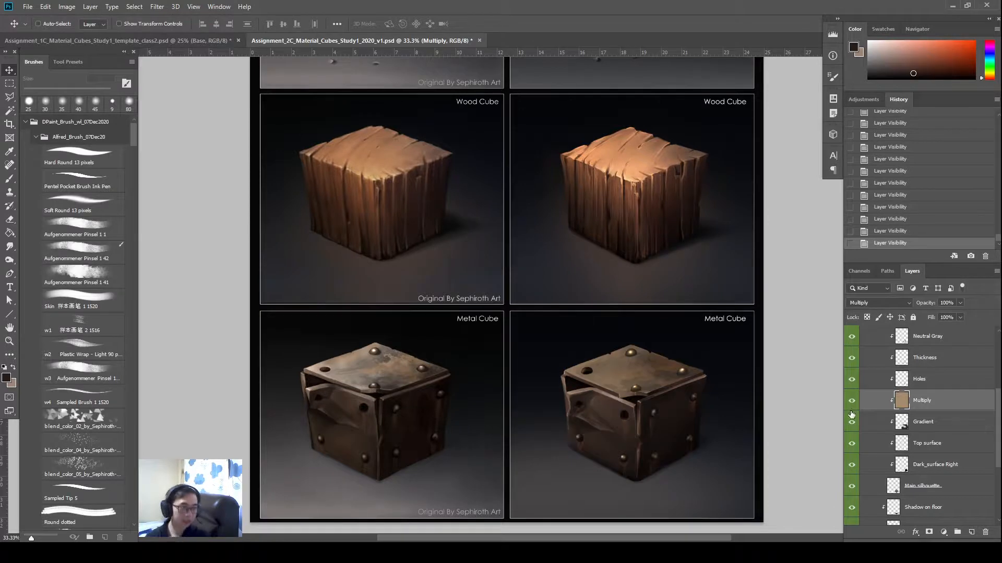
pyautogui.hotkey('ctrl', '2')
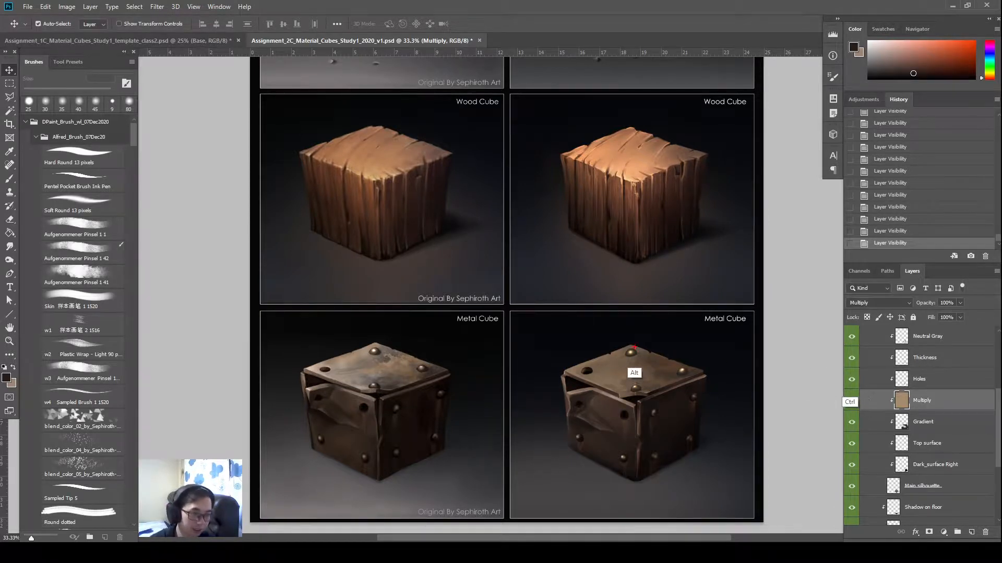
pyautogui.moveTo(630, 341)
pyautogui.mouseDown()
pyautogui.moveTo(666, 350)
pyautogui.moveTo(639, 378)
pyautogui.moveTo(648, 390)
pyautogui.moveTo(610, 391)
pyautogui.moveTo(610, 363)
pyautogui.moveTo(631, 353)
pyautogui.mouseUp()
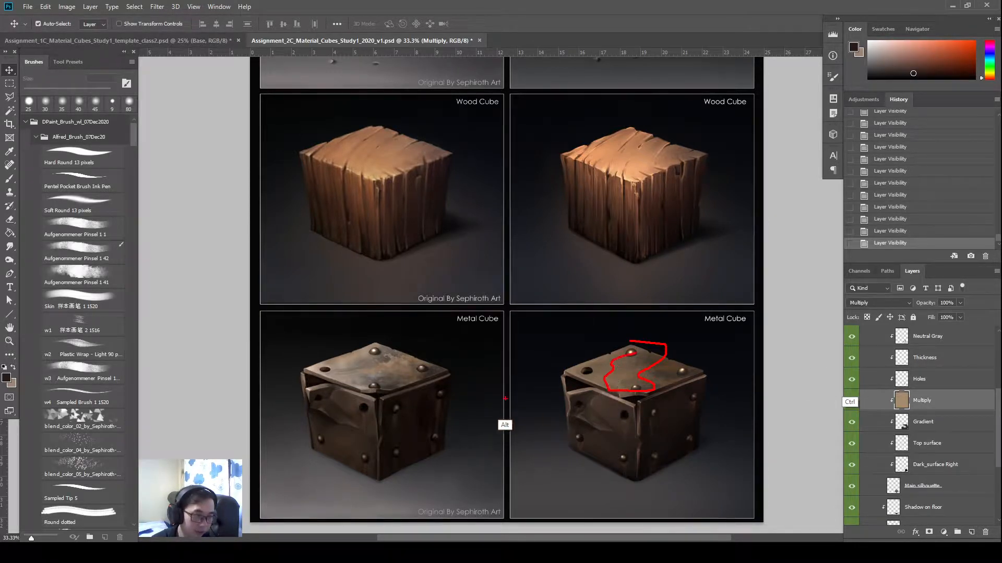
pyautogui.press('Escape')
# Step: Compare the metal cube's colour with the brown Multiply layer hidden and shown
pyautogui.click(854, 405)
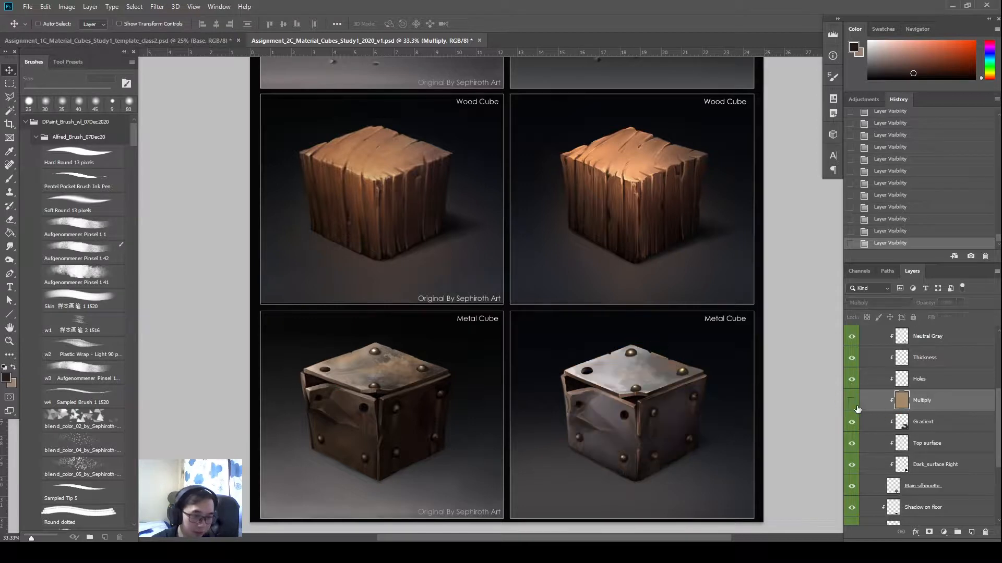
pyautogui.click(853, 405)
pyautogui.click(852, 403)
pyautogui.click(852, 403)
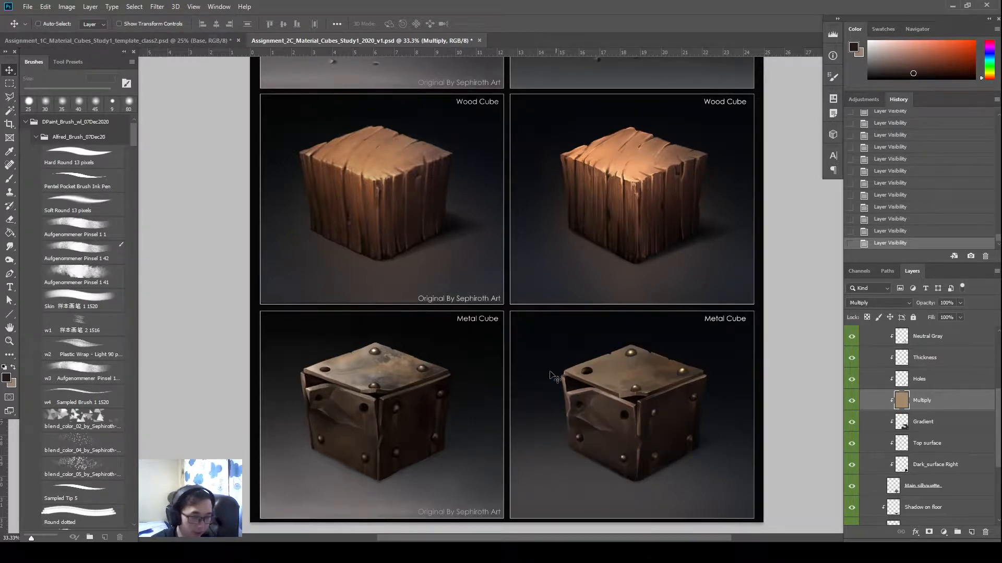
# Step: Try to desaturate the top plate on the Multiply layer with the Sponge tool at 25% flow, using 80 to 125 px brushes
pyautogui.press('o')
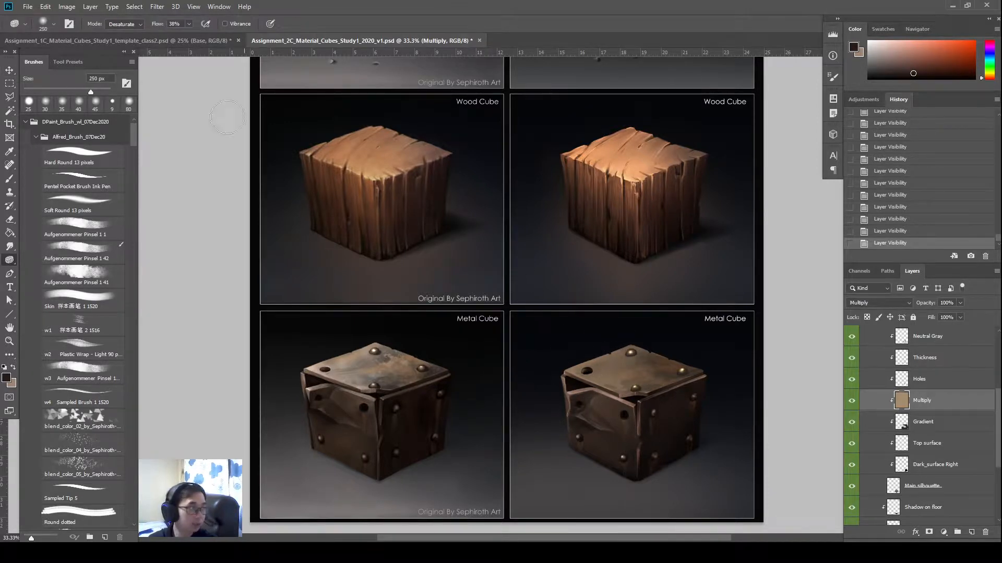
pyautogui.moveTo(180, 24); pyautogui.dragTo(96, 29)
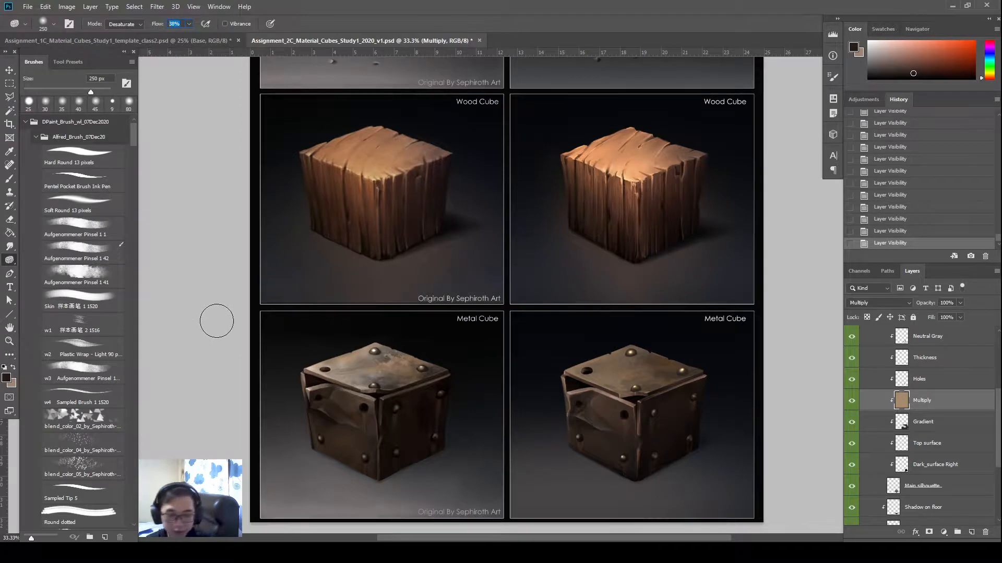
pyautogui.write('25')
pyautogui.press('Return')
pyautogui.moveTo(621, 341)
pyautogui.mouseDown()
pyautogui.moveTo(641, 359)
pyautogui.moveTo(556, 374)
pyautogui.mouseUp()
pyautogui.press('[')
pyautogui.press('[')
pyautogui.press('[')
pyautogui.press('[')
pyautogui.press('[')
pyautogui.press('[')
pyautogui.press('[')
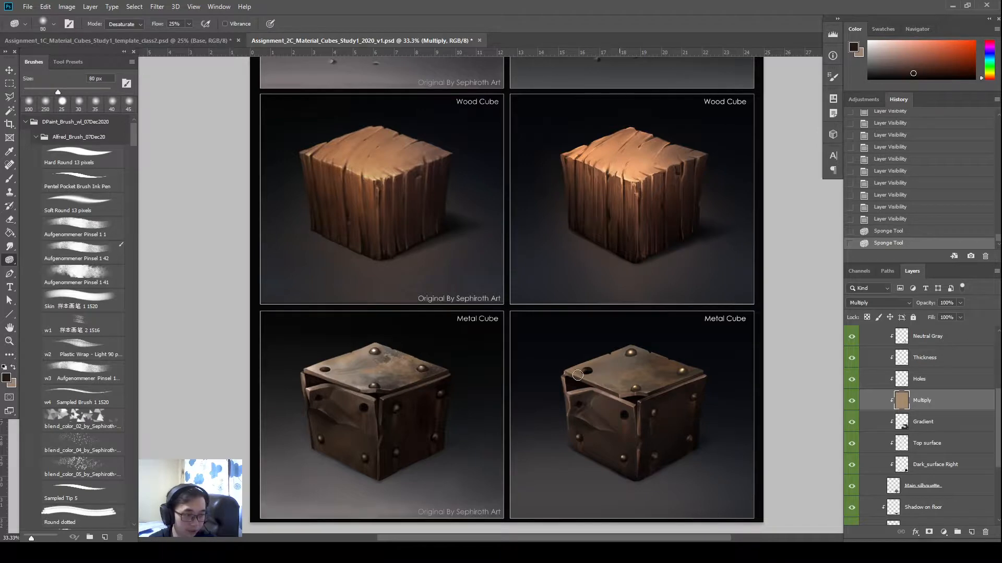
pyautogui.moveTo(635, 382)
pyautogui.mouseDown()
pyautogui.moveTo(616, 369)
pyautogui.moveTo(608, 380)
pyautogui.moveTo(648, 366)
pyautogui.moveTo(621, 379)
pyautogui.moveTo(659, 386)
pyautogui.mouseUp()
pyautogui.press(']')
pyautogui.press(']')
pyautogui.press(']')
pyautogui.moveTo(663, 382)
pyautogui.mouseDown()
pyautogui.moveTo(681, 359)
pyautogui.moveTo(648, 354)
pyautogui.mouseUp()
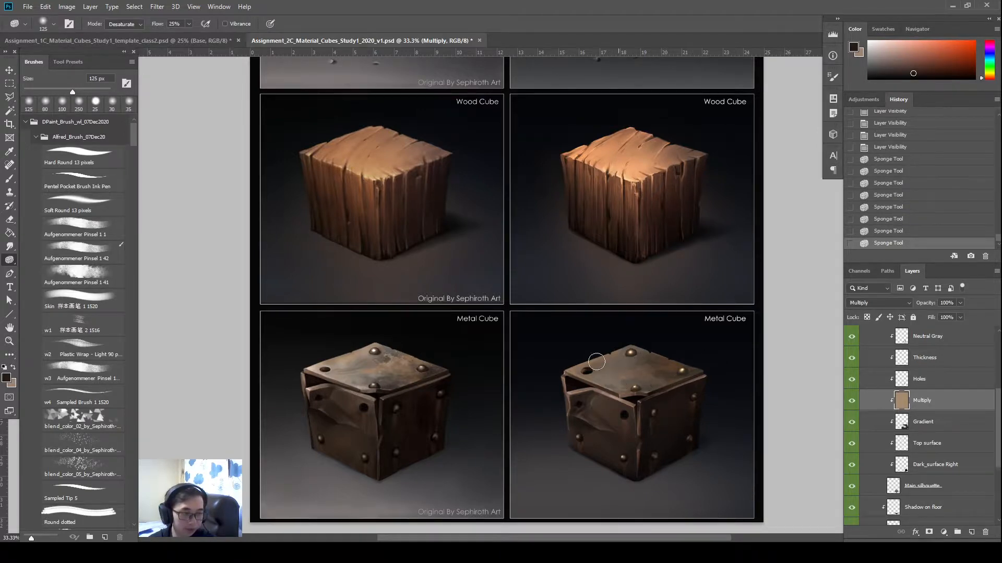
# Step: Compare the cube before and after the sponge strokes in the history, then revert to the state before them
pyautogui.click(907, 148)
pyautogui.click(899, 243)
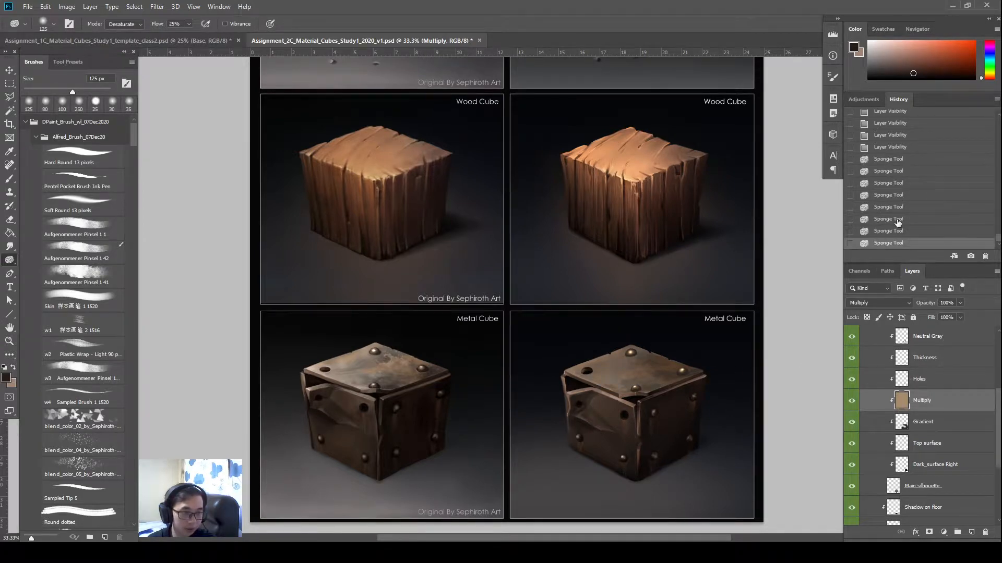
pyautogui.click(896, 149)
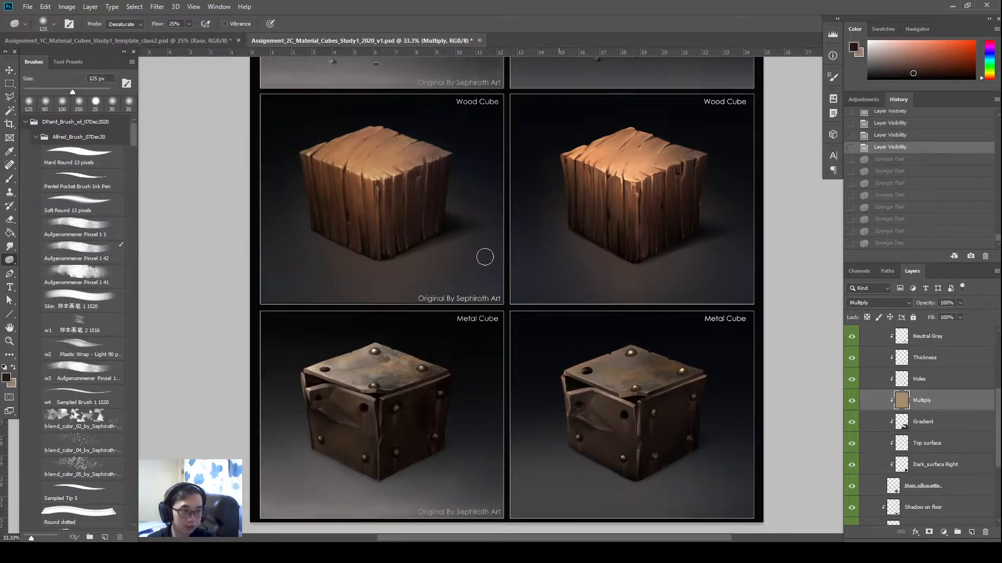
# Step: Desaturate parts of the metal cube's top plate on the Multiply layer with a 125 px Sponge at 12% flow
pyautogui.write('12')
pyautogui.press('Return')
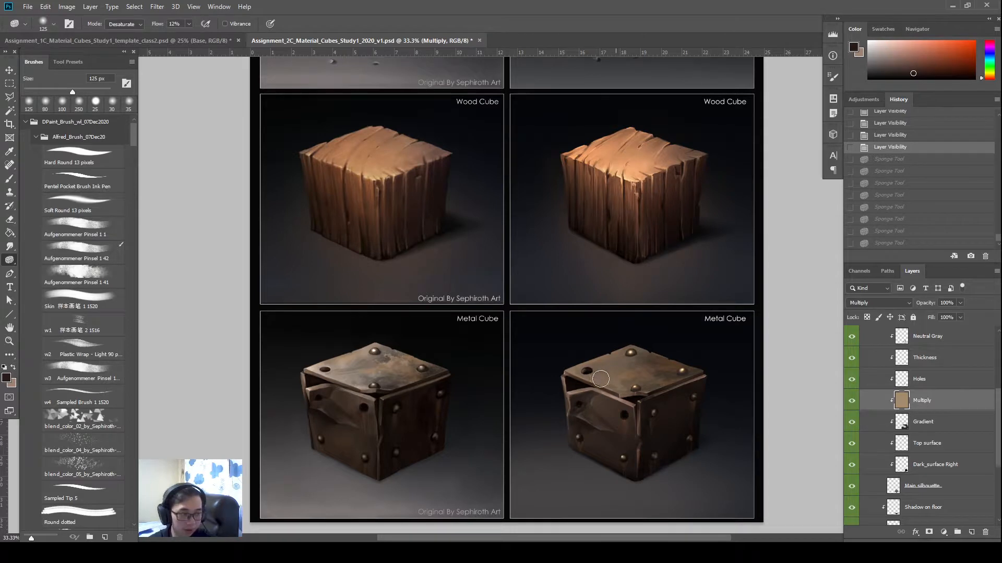
pyautogui.moveTo(649, 385)
pyautogui.mouseDown()
pyautogui.moveTo(600, 386)
pyautogui.moveTo(675, 378)
pyautogui.moveTo(659, 363)
pyautogui.moveTo(682, 366)
pyautogui.moveTo(672, 375)
pyautogui.moveTo(704, 369)
pyautogui.moveTo(633, 390)
pyautogui.moveTo(568, 373)
pyautogui.moveTo(656, 348)
pyautogui.moveTo(623, 359)
pyautogui.moveTo(599, 391)
pyautogui.moveTo(610, 389)
pyautogui.moveTo(618, 378)
pyautogui.moveTo(587, 375)
pyautogui.moveTo(623, 385)
pyautogui.moveTo(707, 378)
pyautogui.mouseUp()
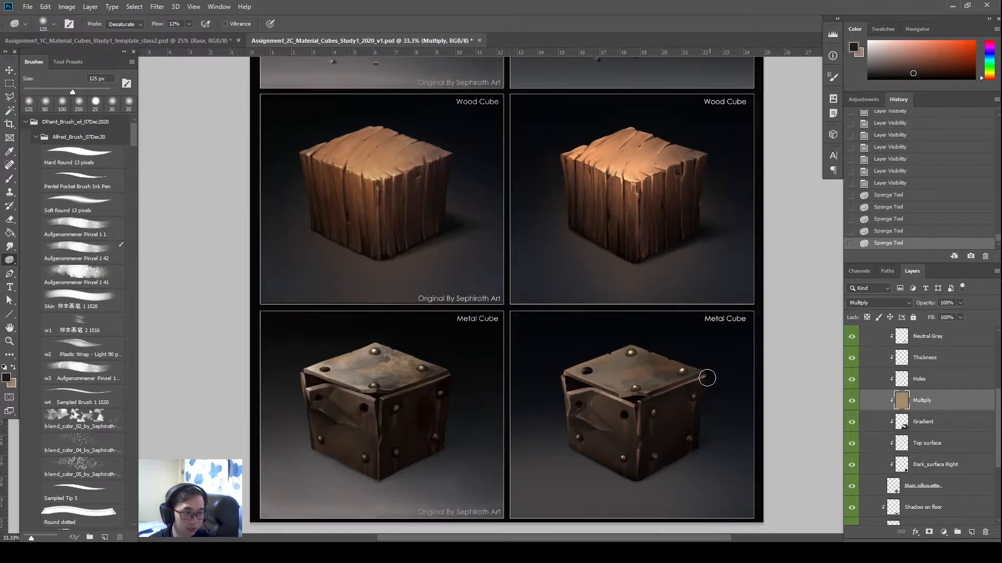
# Step: Desaturate the dented front plate down toward its lower left rivet with the Sponge tool, varying the brush size down to 100 px
pyautogui.moveTo(595, 406)
pyautogui.mouseDown()
pyautogui.moveTo(569, 424)
pyautogui.moveTo(586, 406)
pyautogui.moveTo(596, 421)
pyautogui.moveTo(623, 417)
pyautogui.moveTo(609, 415)
pyautogui.moveTo(624, 412)
pyautogui.moveTo(604, 405)
pyautogui.moveTo(614, 402)
pyautogui.moveTo(644, 411)
pyautogui.moveTo(593, 405)
pyautogui.moveTo(607, 427)
pyautogui.moveTo(608, 411)
pyautogui.moveTo(633, 444)
pyautogui.moveTo(646, 427)
pyautogui.moveTo(633, 441)
pyautogui.moveTo(637, 467)
pyautogui.moveTo(613, 447)
pyautogui.moveTo(627, 448)
pyautogui.moveTo(629, 470)
pyautogui.moveTo(580, 422)
pyautogui.moveTo(575, 438)
pyautogui.moveTo(590, 432)
pyautogui.moveTo(594, 445)
pyautogui.moveTo(572, 423)
pyautogui.moveTo(577, 452)
pyautogui.mouseUp()
pyautogui.press('[')
pyautogui.press('[')
pyautogui.press('[')
pyautogui.press(']')
pyautogui.press(']')
pyautogui.press(']')
pyautogui.press(']')
pyautogui.press('[')
pyautogui.press('[')
pyautogui.press(']')
pyautogui.press('[')
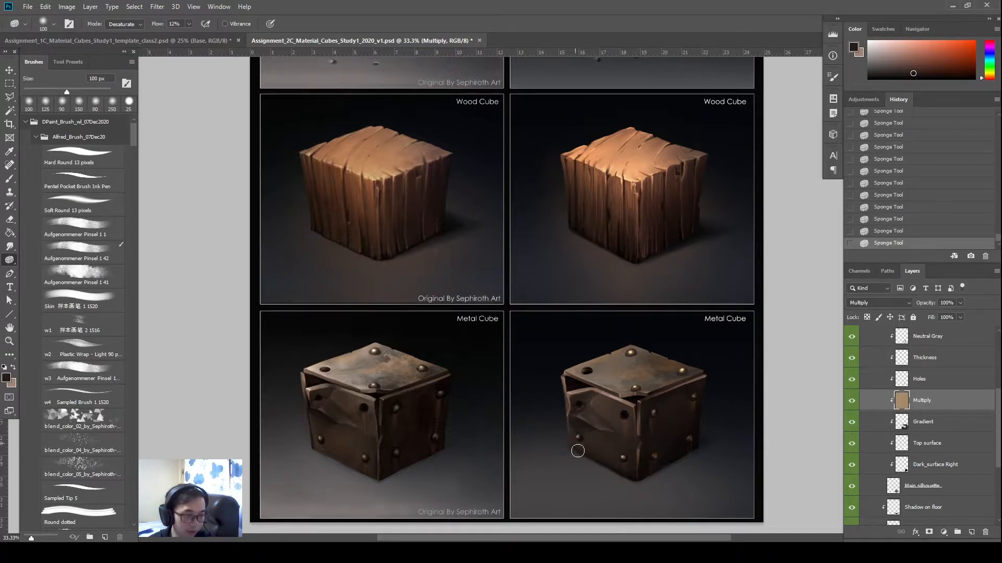
# Step: Desaturate the middle of the dented front plate around the crease with a larger Sponge brush
pyautogui.press(']')
pyautogui.press(']')
pyautogui.moveTo(590, 409); pyautogui.dragTo(602, 427)
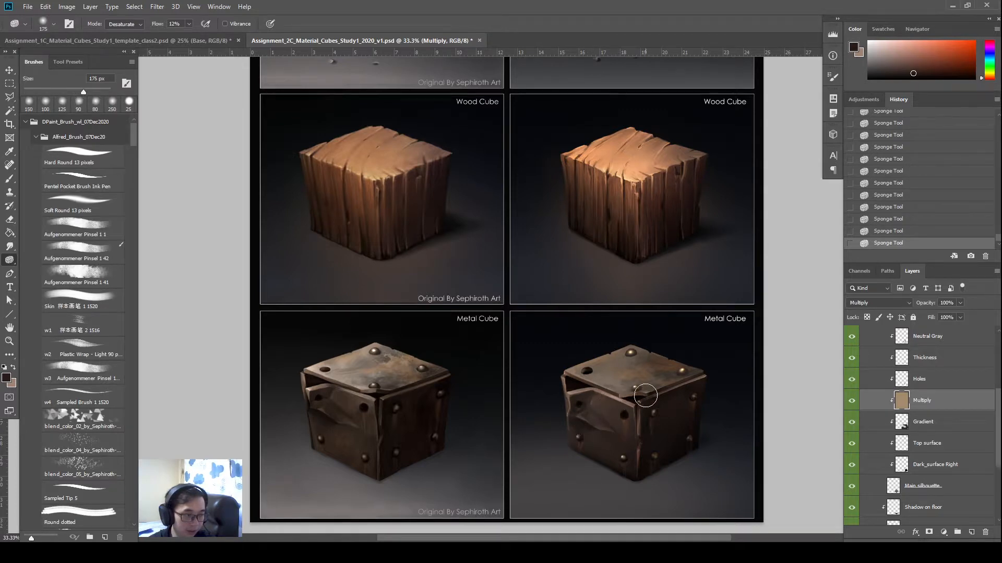
# Step: Desaturate the front plate's upper right corner with a 125 px Sponge, then compare the cube with the Multiply layer hidden and shown
pyautogui.press('[')
pyautogui.press('[')
pyautogui.press(']')
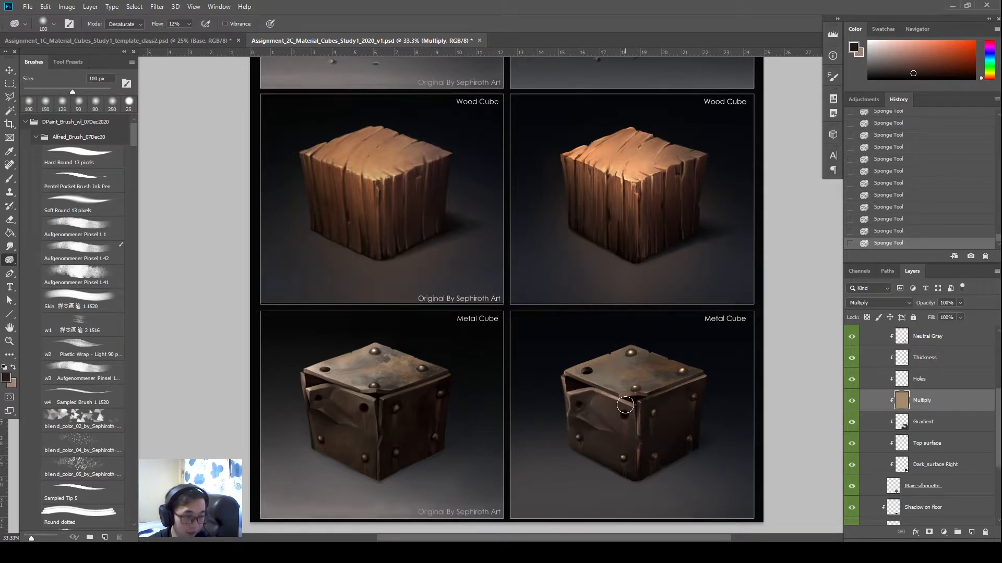
pyautogui.moveTo(628, 404); pyautogui.dragTo(633, 421)
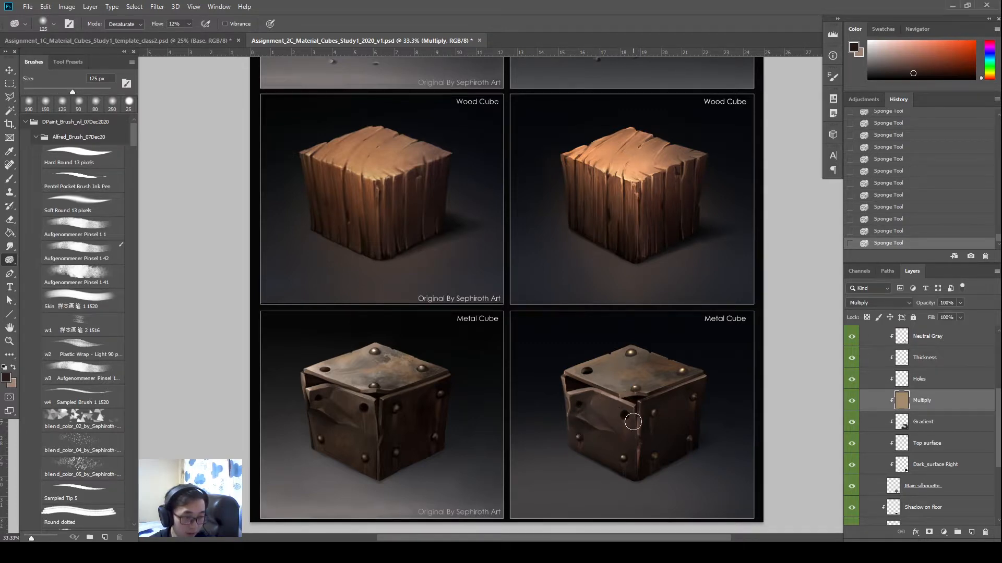
pyautogui.click(852, 400)
pyautogui.click(851, 400)
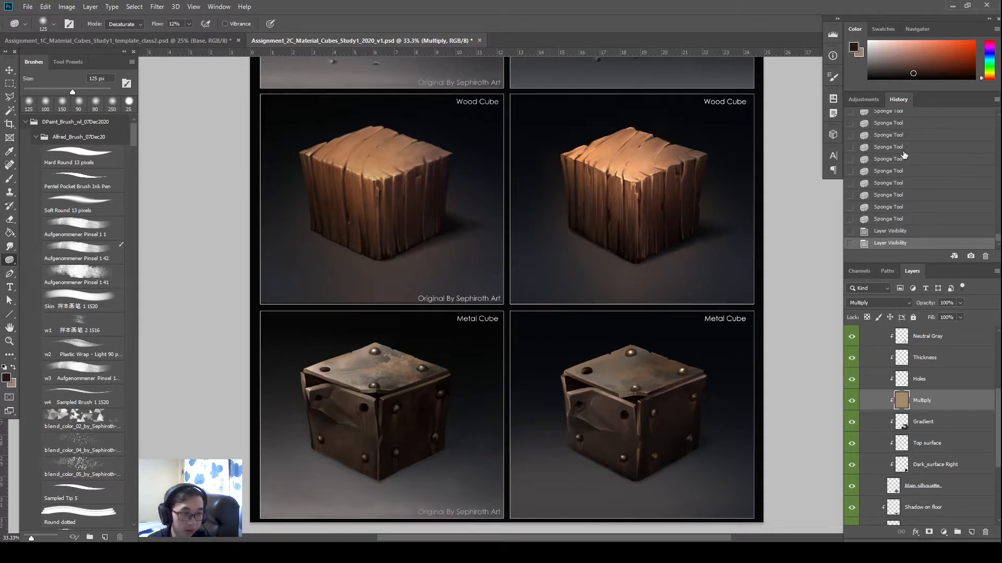
# Step: Step back and forth through the latest history states to compare the metal cube without and with its Multiply colour
pyautogui.click(924, 137)
pyautogui.hotkey('ctrl', 'shift', 'z')
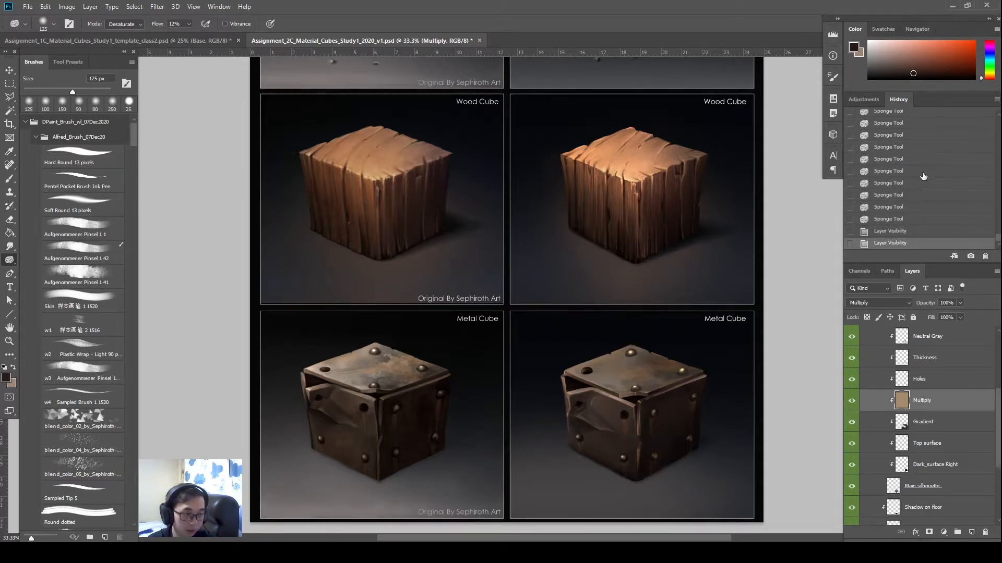
pyautogui.click(899, 232)
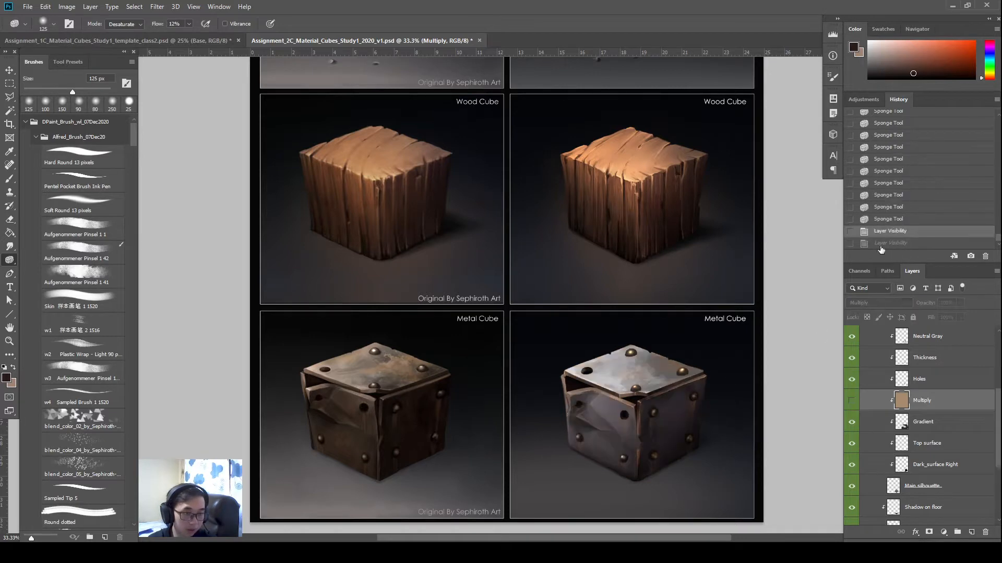
pyautogui.click(880, 245)
pyautogui.click(851, 405)
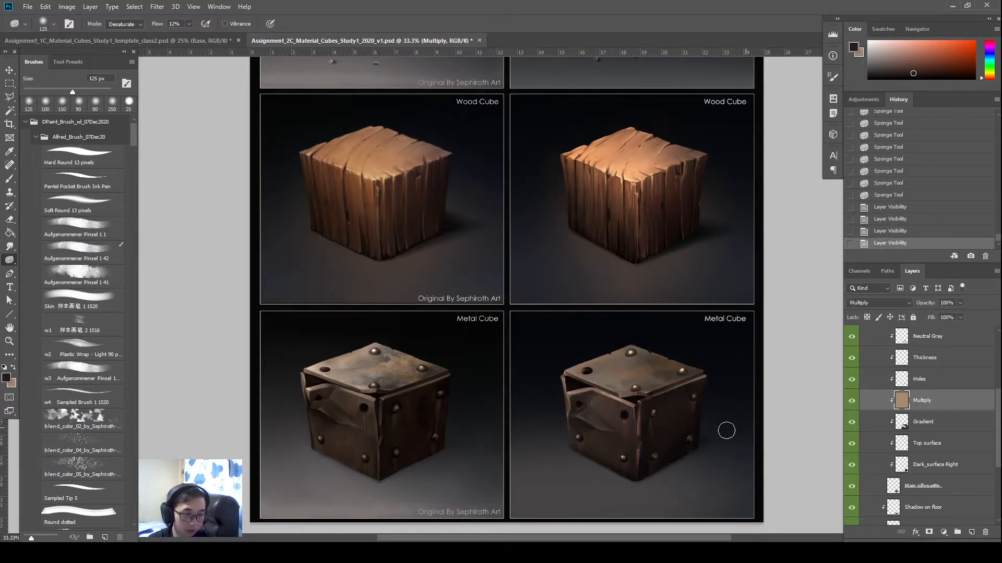
# Step: Desaturate patches of the metal cube's front plate, top plate and right side on the Multiply layer with the 125 px Sponge
pyautogui.moveTo(618, 407)
pyautogui.mouseDown()
pyautogui.moveTo(623, 447)
pyautogui.moveTo(589, 432)
pyautogui.moveTo(606, 431)
pyautogui.moveTo(628, 456)
pyautogui.mouseUp()
pyautogui.moveTo(583, 424)
pyautogui.mouseDown()
pyautogui.moveTo(582, 437)
pyautogui.moveTo(588, 397)
pyautogui.mouseUp()
pyautogui.moveTo(641, 368); pyautogui.dragTo(623, 387)
pyautogui.moveTo(602, 387)
pyautogui.mouseDown()
pyautogui.moveTo(567, 388)
pyautogui.moveTo(578, 404)
pyautogui.mouseUp()
pyautogui.moveTo(665, 380)
pyautogui.mouseDown()
pyautogui.moveTo(656, 365)
pyautogui.moveTo(682, 363)
pyautogui.mouseUp()
pyautogui.moveTo(691, 397)
pyautogui.mouseDown()
pyautogui.moveTo(697, 411)
pyautogui.moveTo(707, 408)
pyautogui.mouseUp()
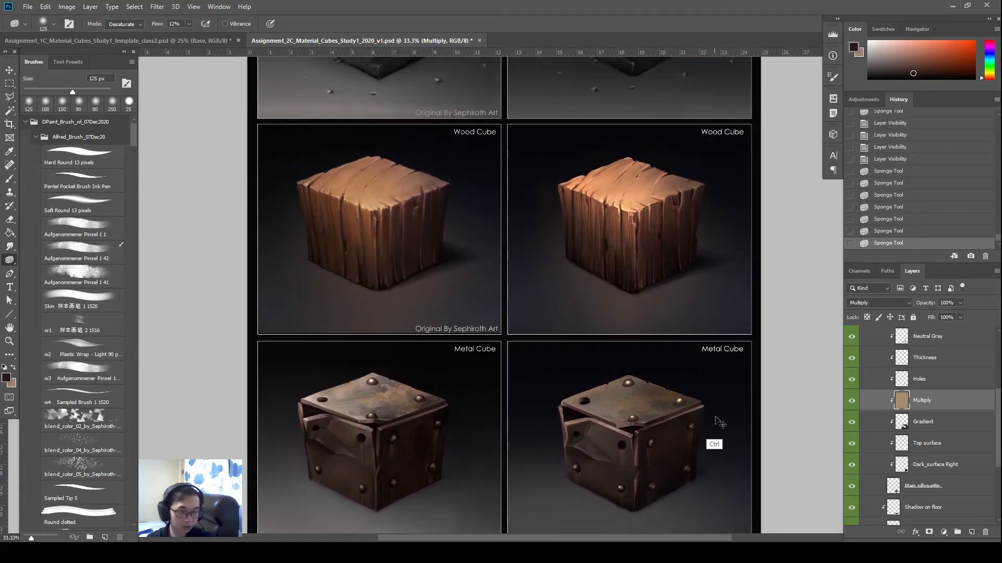
# Step: Shift the Multiply layer's hue by +2 with Hue/Saturation, then compare the cube with that layer hidden and shown
pyautogui.hotkey('ctrl', 'u')
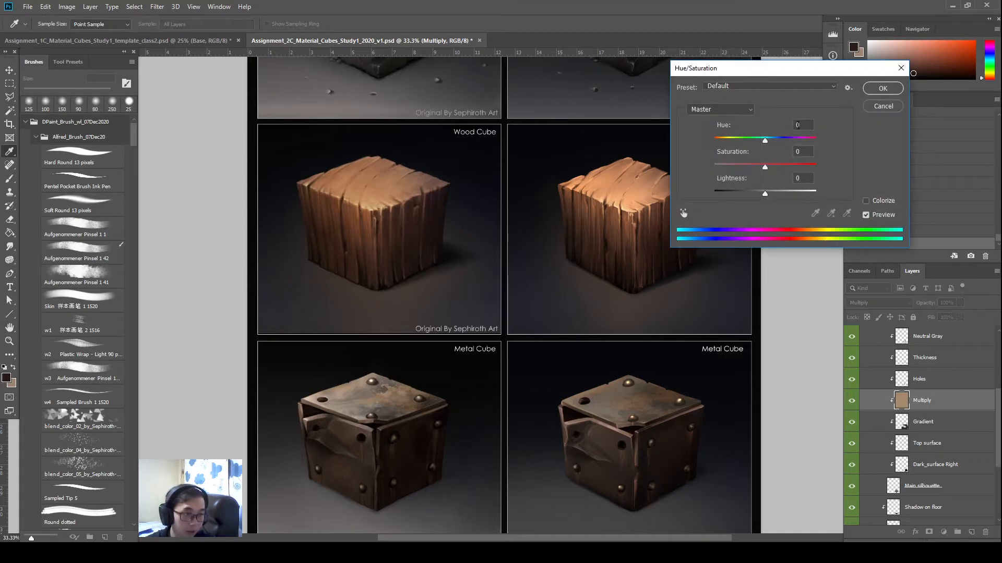
pyautogui.moveTo(765, 141); pyautogui.dragTo(770, 143)
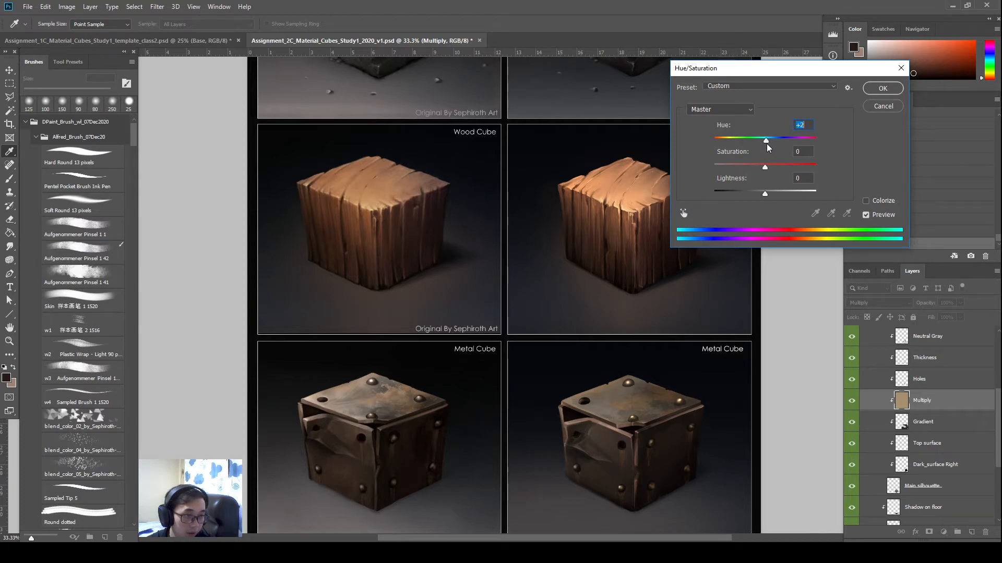
pyautogui.click(880, 94)
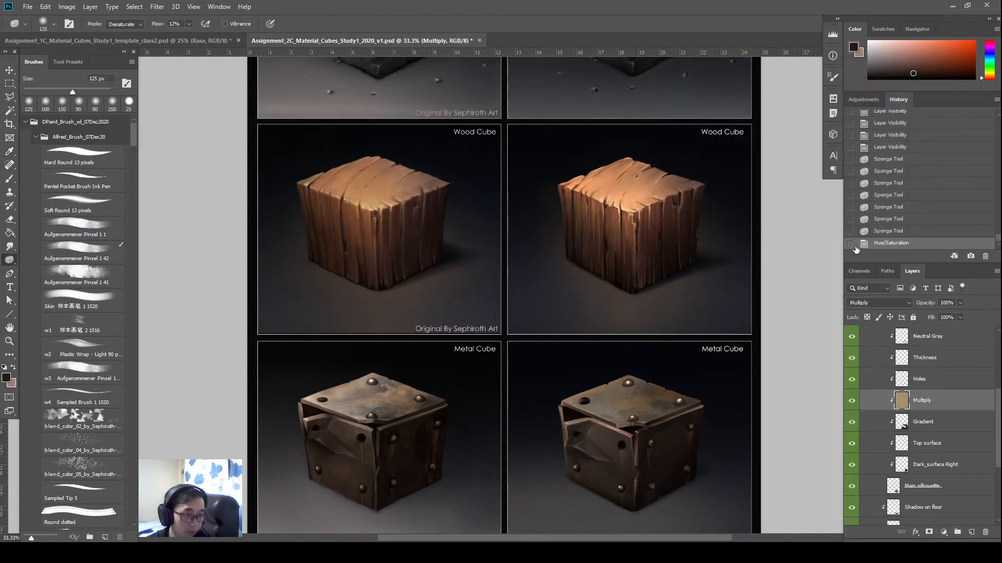
pyautogui.click(861, 402)
pyautogui.click(858, 403)
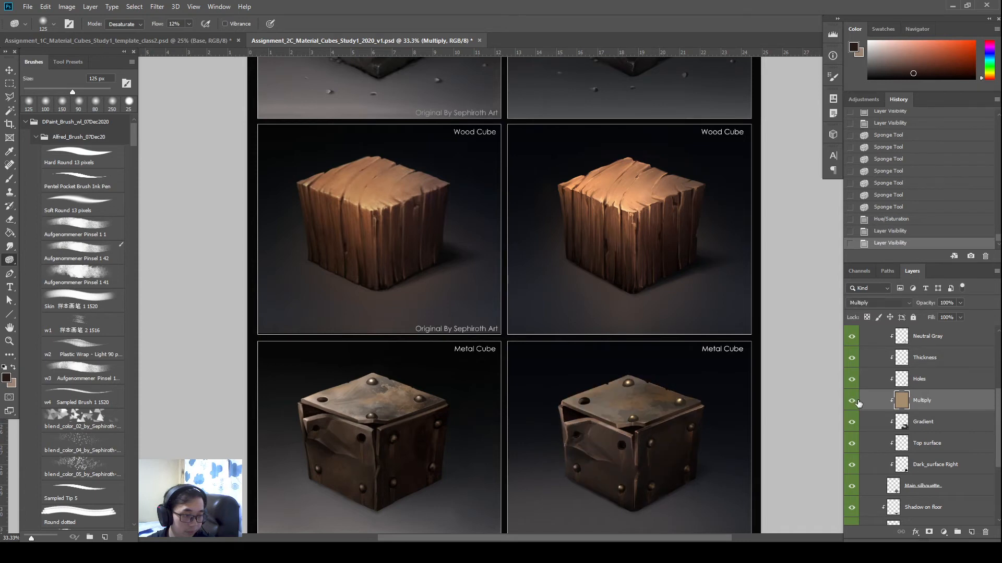
pyautogui.scroll(-2, 593, 345)
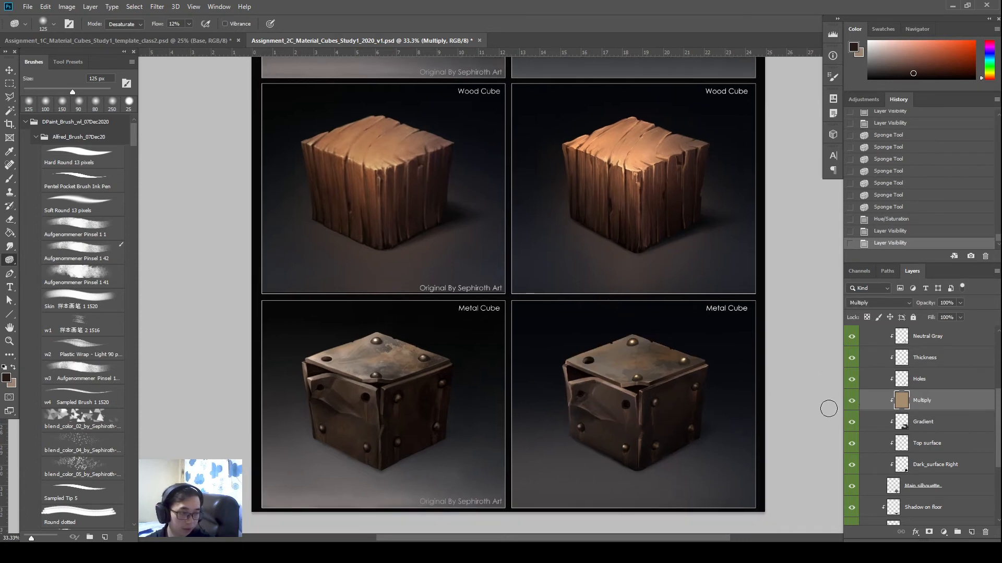